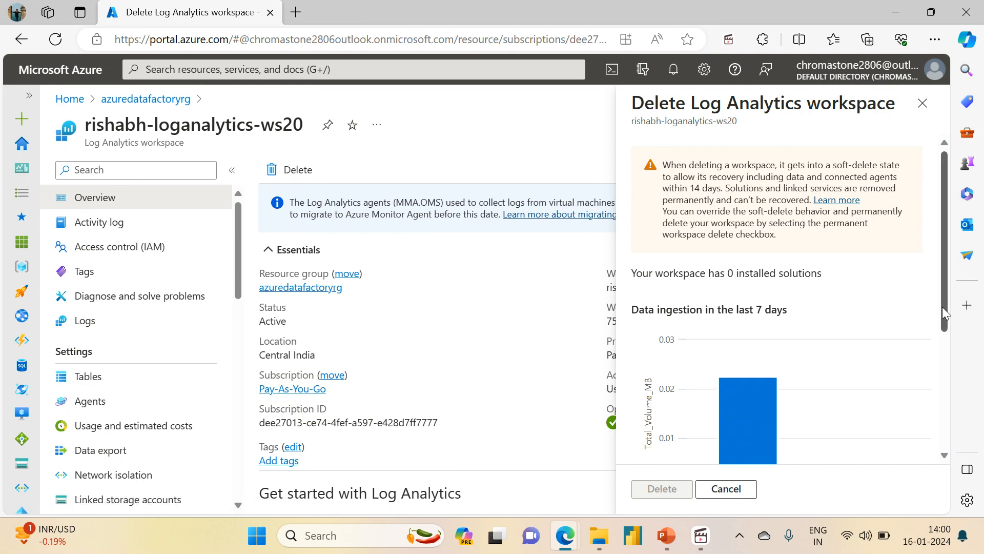
Step: Permanently delete the Log Analytics workspace, confirming the deletion with the workspace's own name
drag(944, 311, 954, 436)
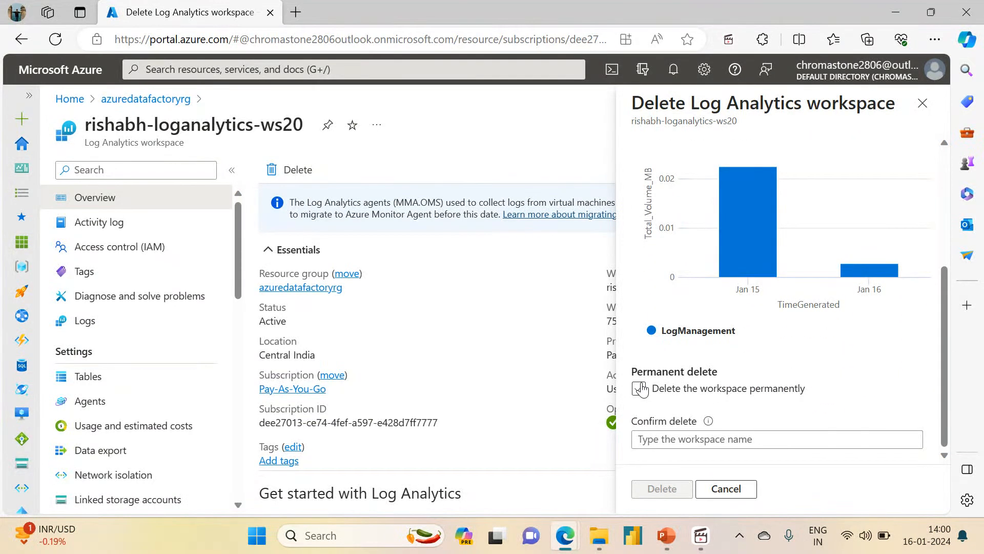
click(638, 388)
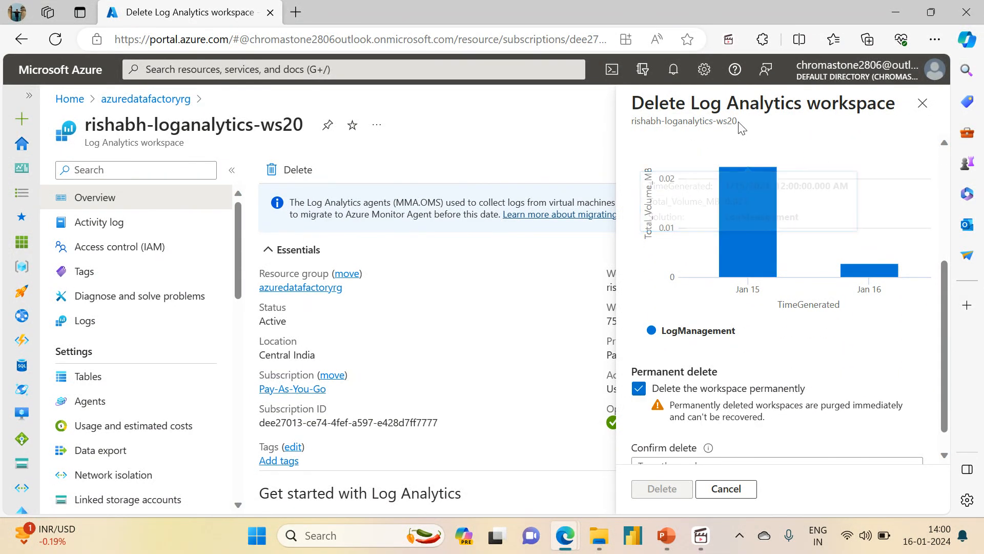
drag(739, 123, 630, 127)
key(ctrl+c)
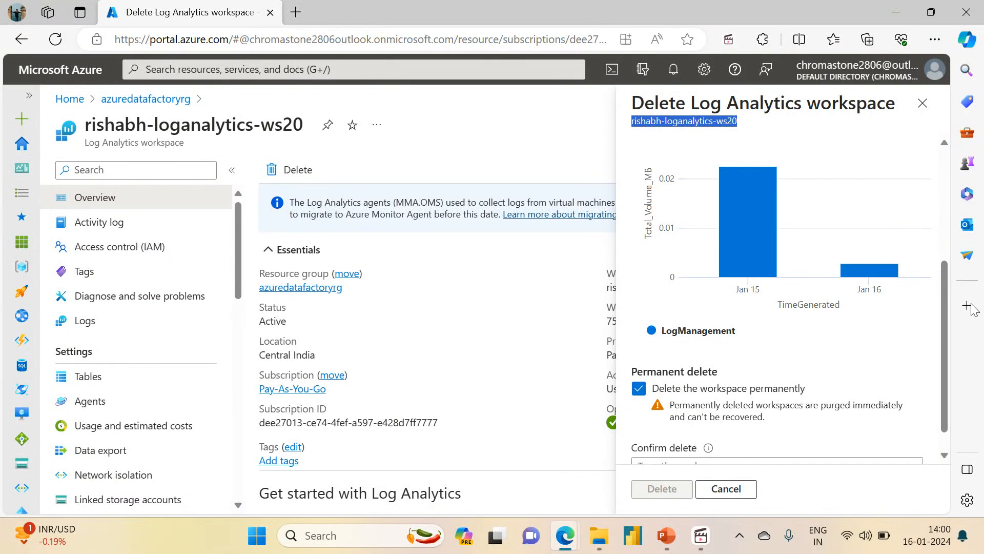
scroll(946, 343, down, 1)
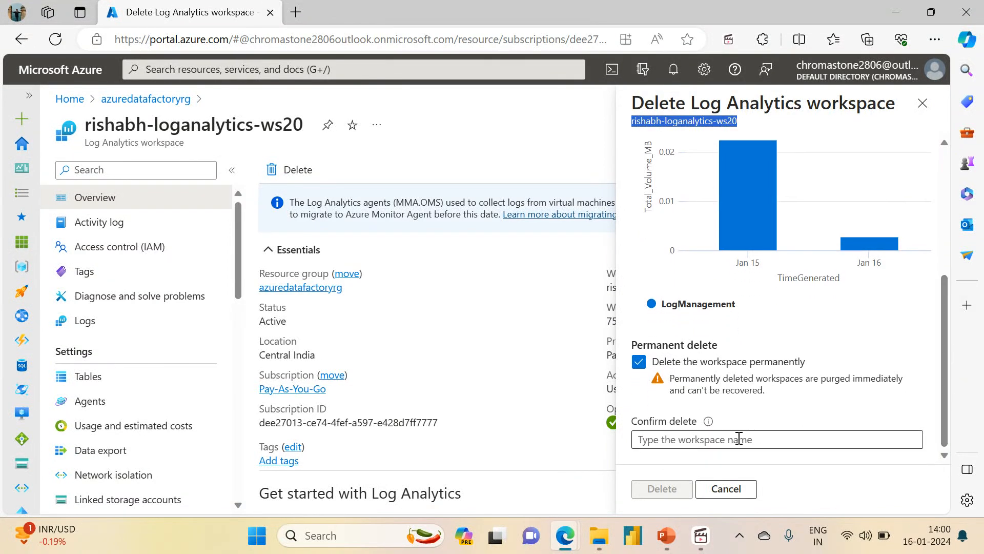
click(720, 439)
key(ctrl+v)
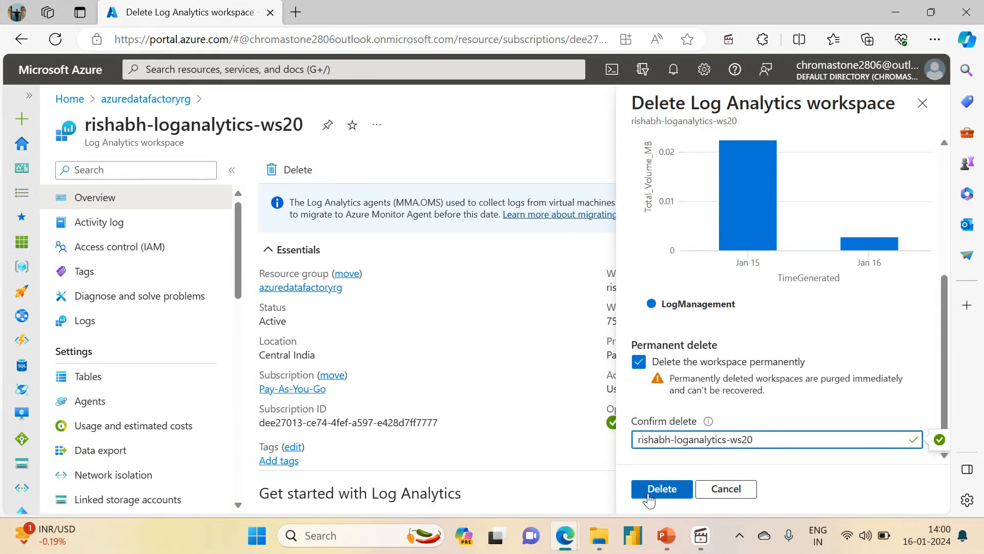
click(649, 493)
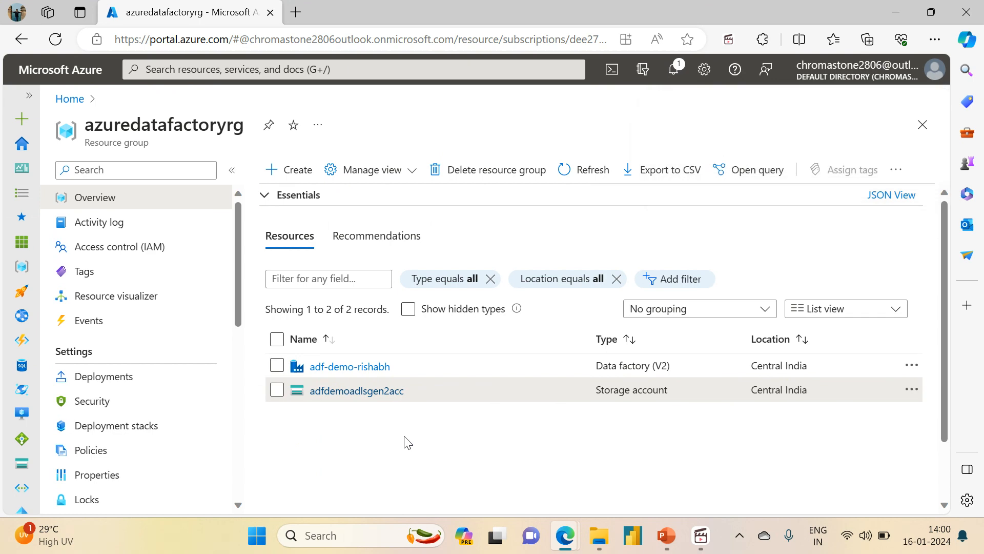
Step: Open the data factory in the azuredatafactoryrg resource group and launch its studio in the authoring view
drag(944, 271, 948, 236)
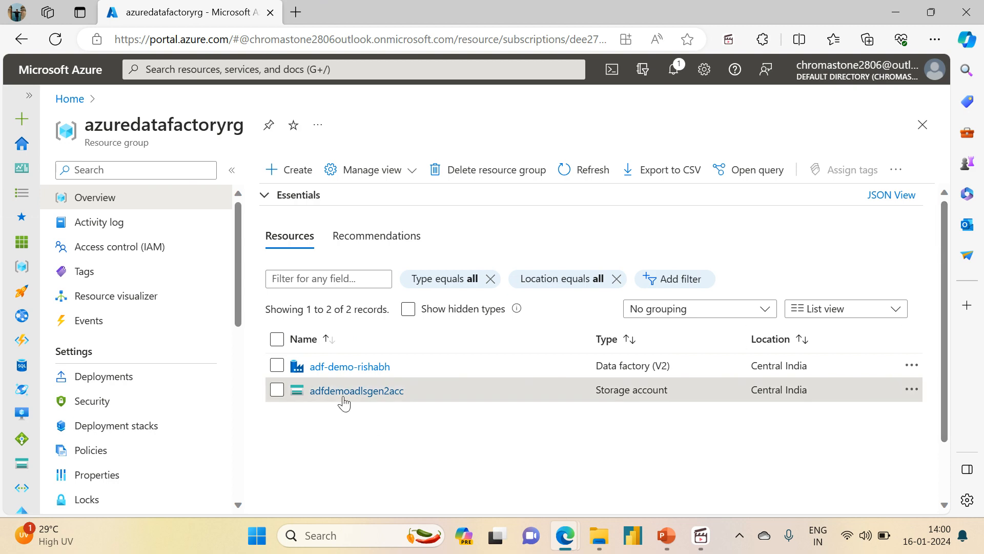
click(323, 375)
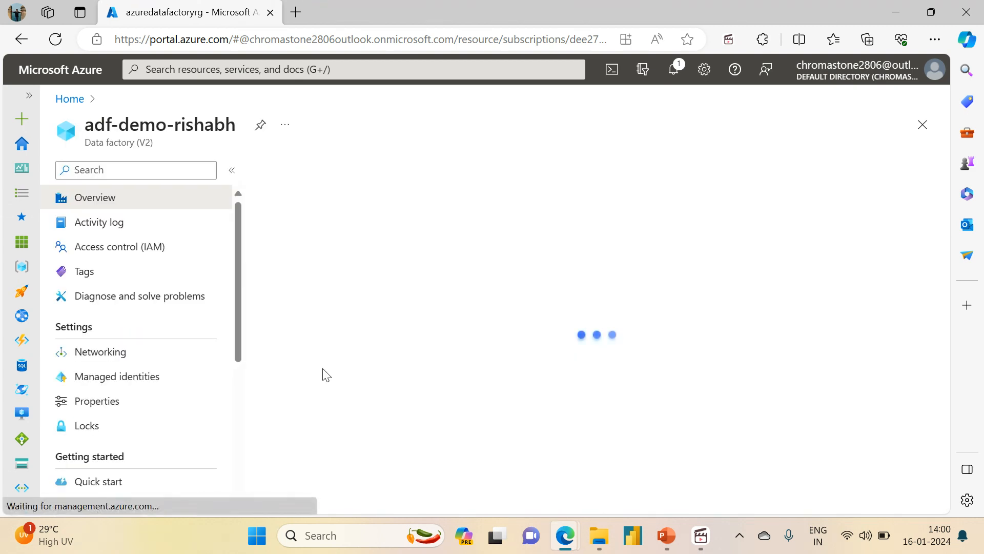
click(529, 436)
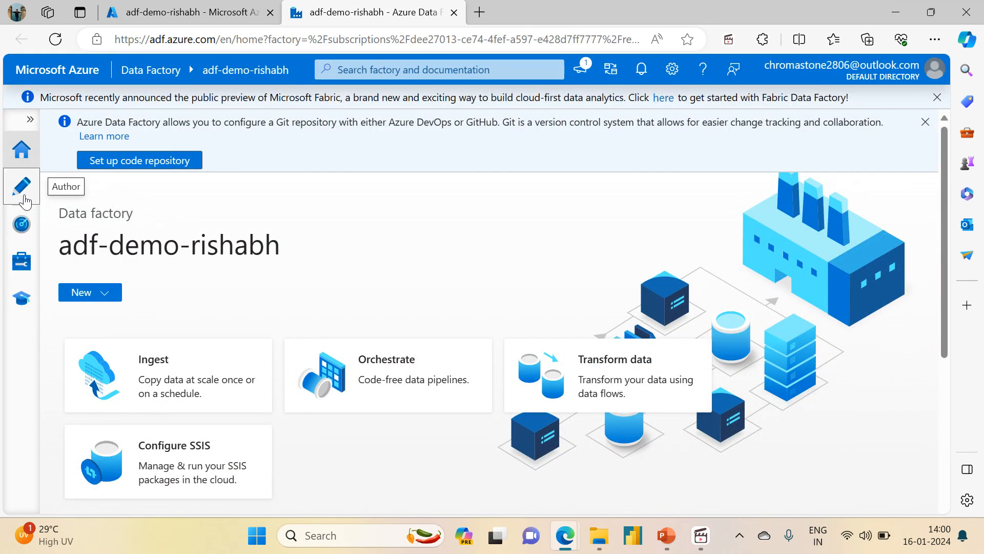
click(22, 188)
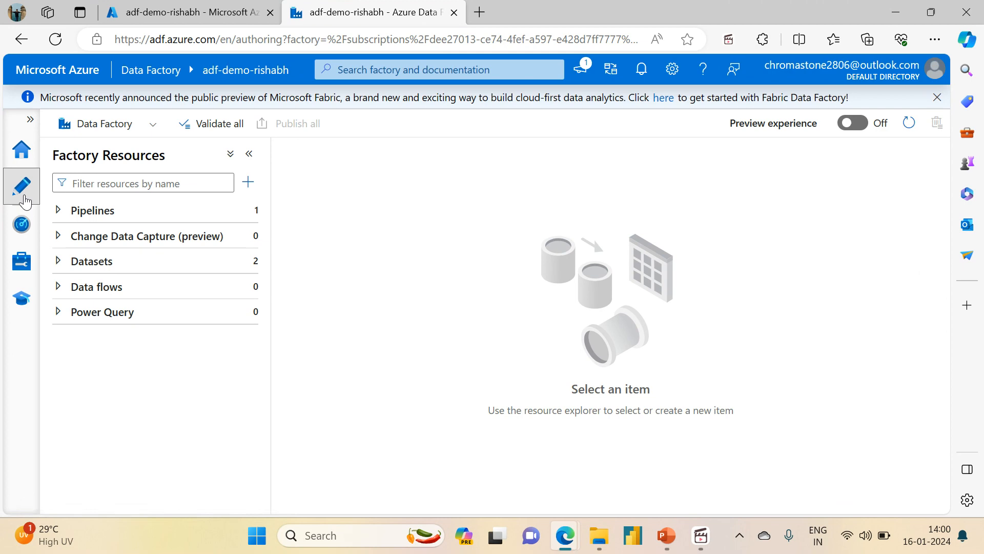
Step: Open the pl_copy_customer_data pipeline and show the Copy Customer Data activity's settings in an enlarged area
click(59, 210)
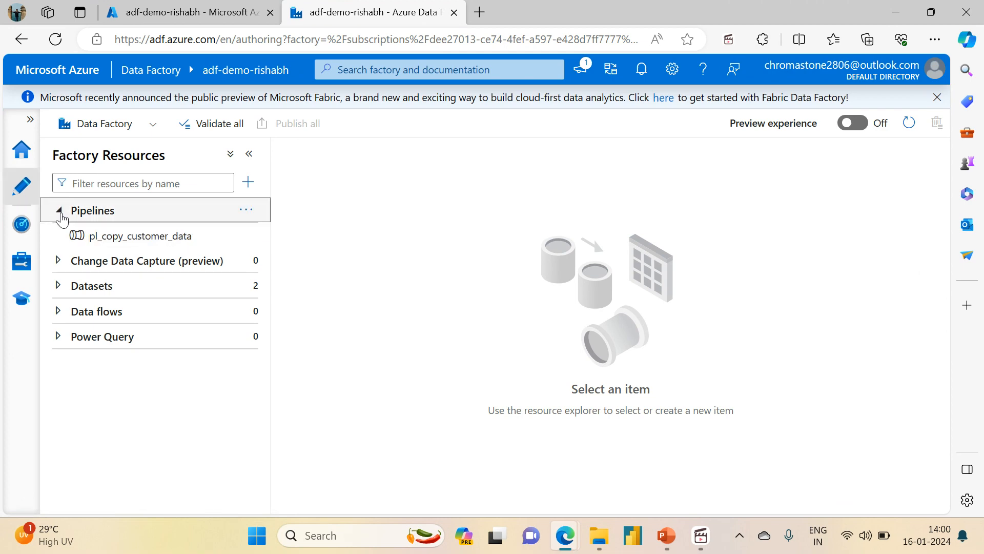
click(120, 237)
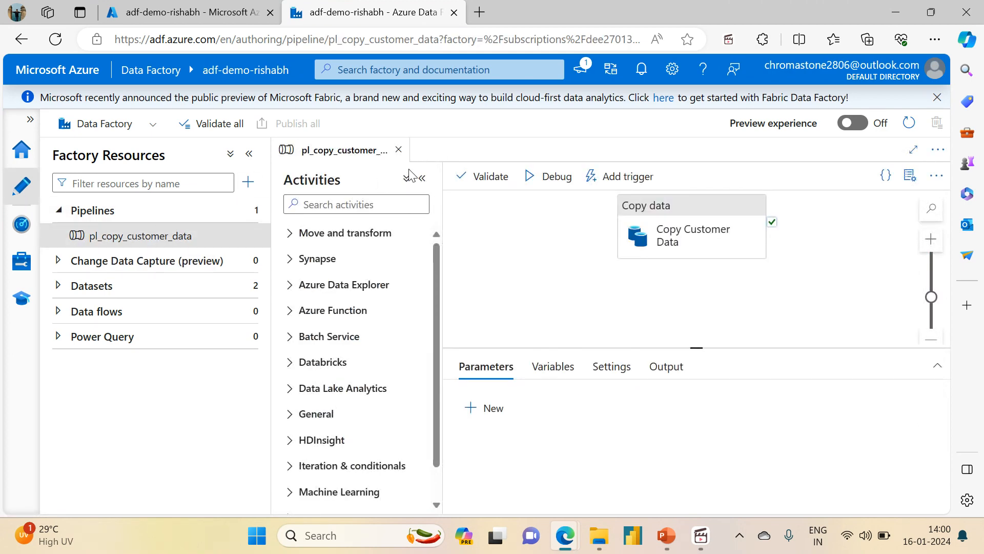
click(689, 208)
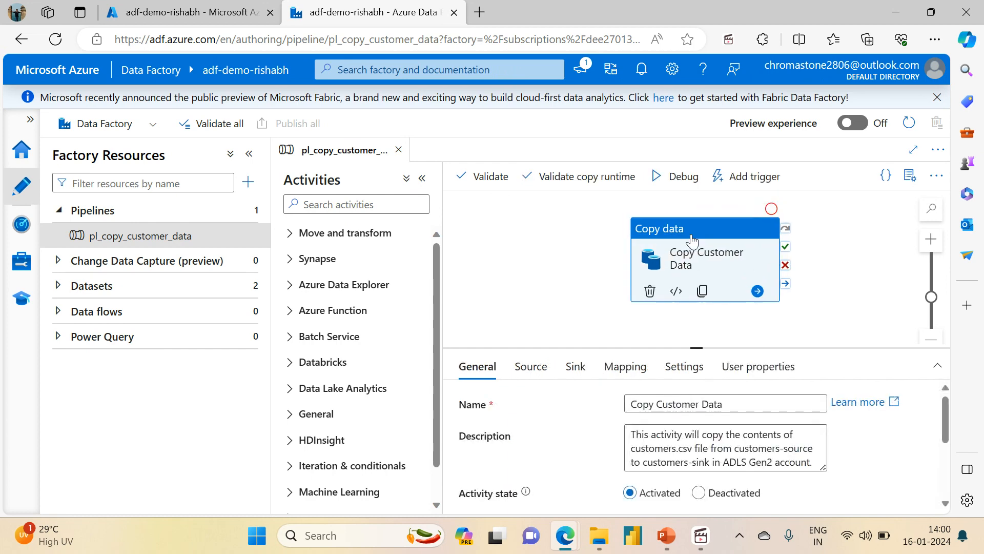
click(248, 156)
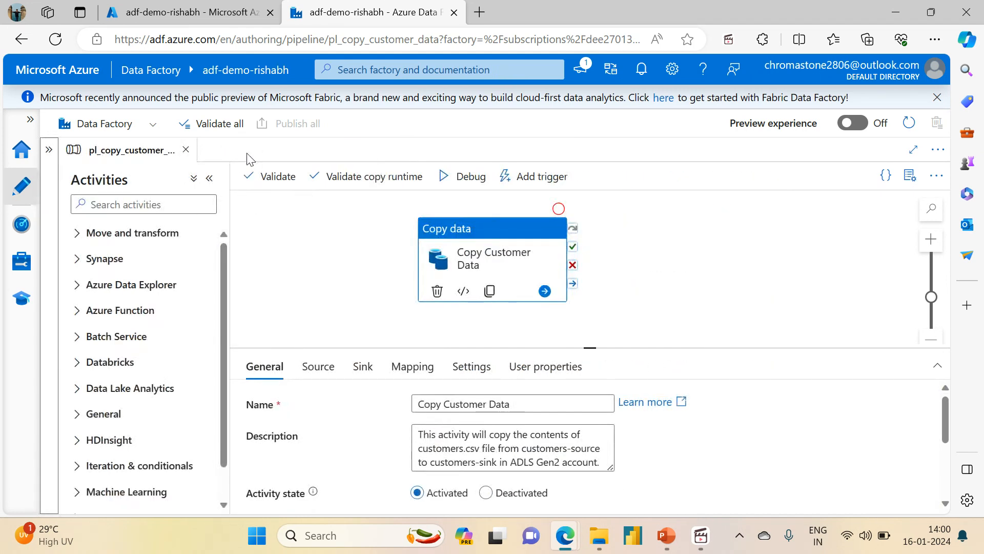
click(208, 180)
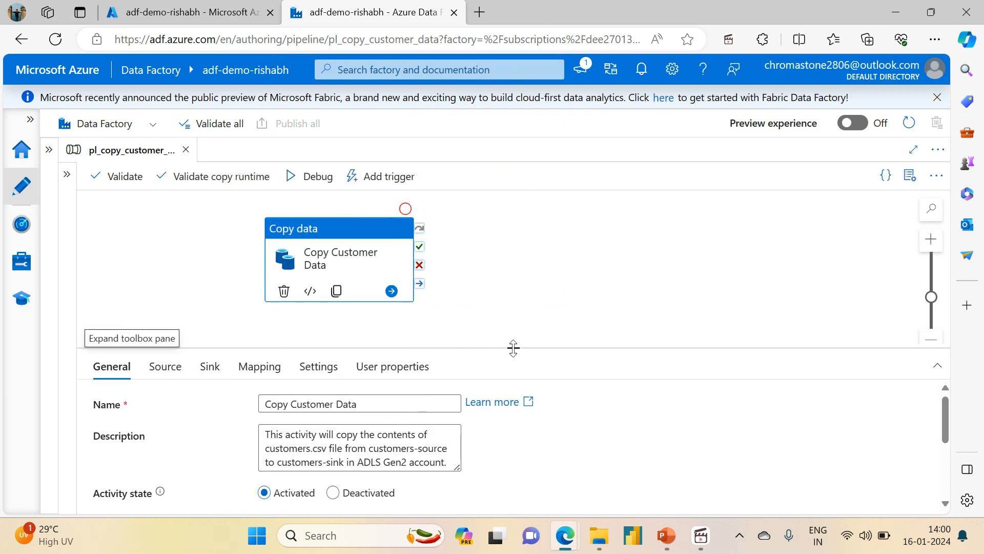
drag(513, 348, 501, 222)
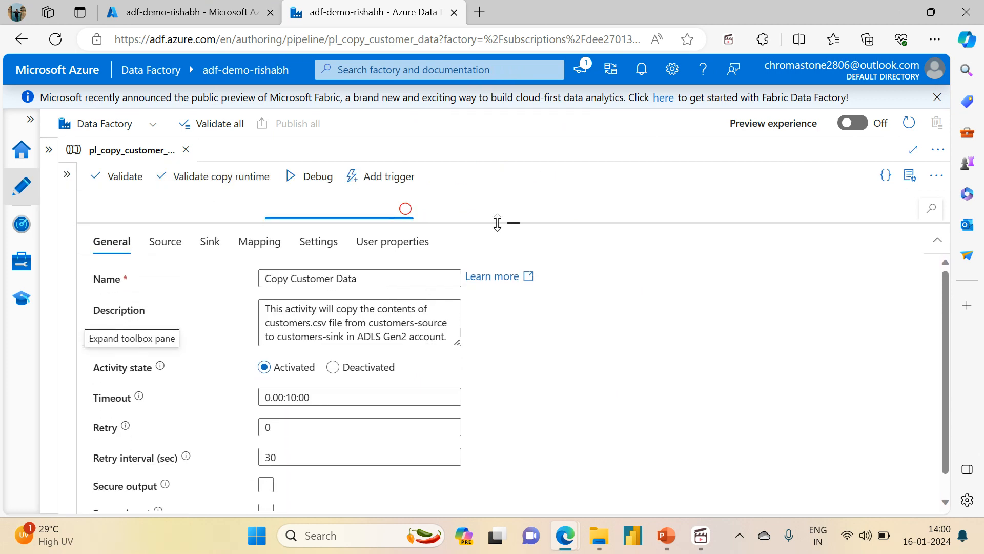
Step: Set the file path type of the copy activity's source to File path in dataset
click(168, 243)
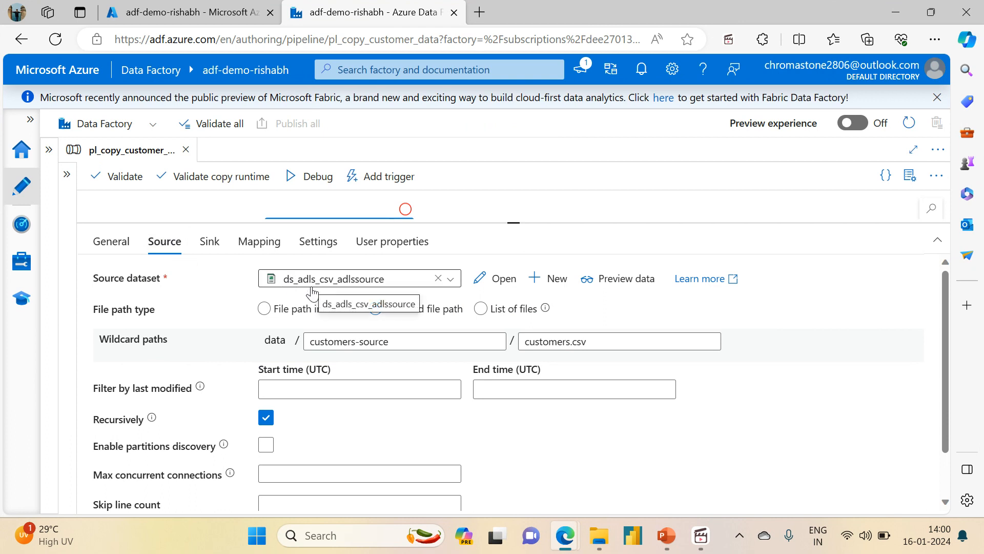
click(275, 310)
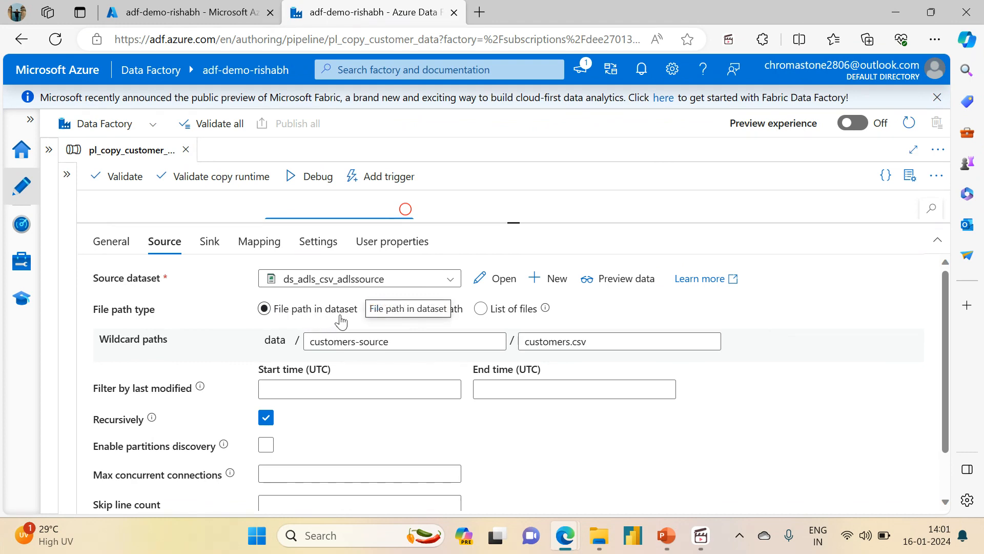
click(267, 308)
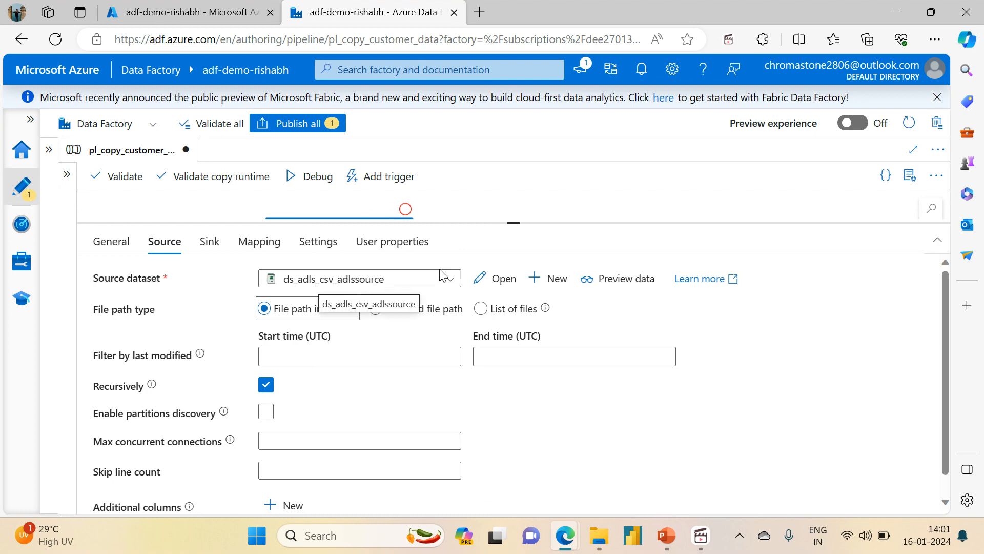
Step: Point the ds_adls_csv_adlssource dataset to directory customers-source and file customers.csv in the data container, and request a data preview
click(502, 282)
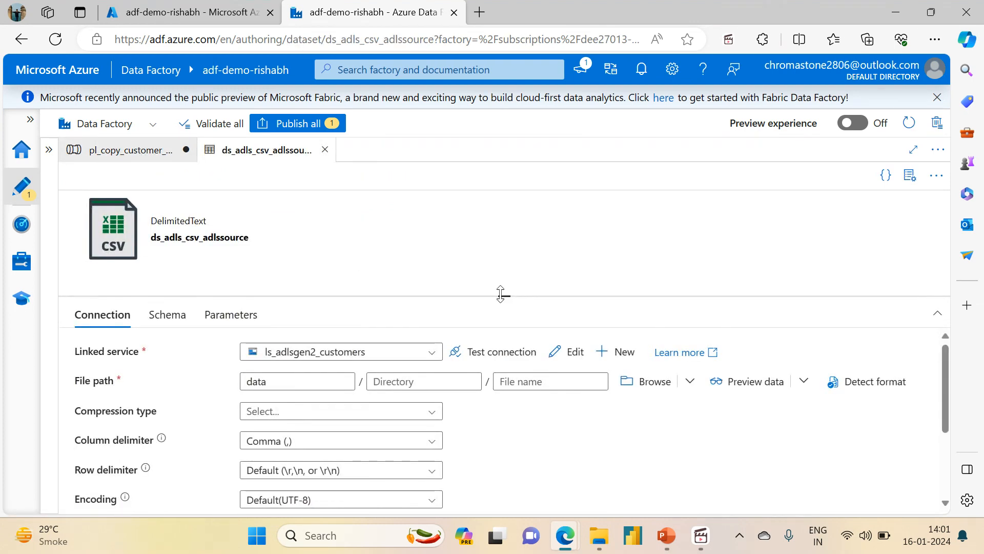
drag(501, 293, 497, 231)
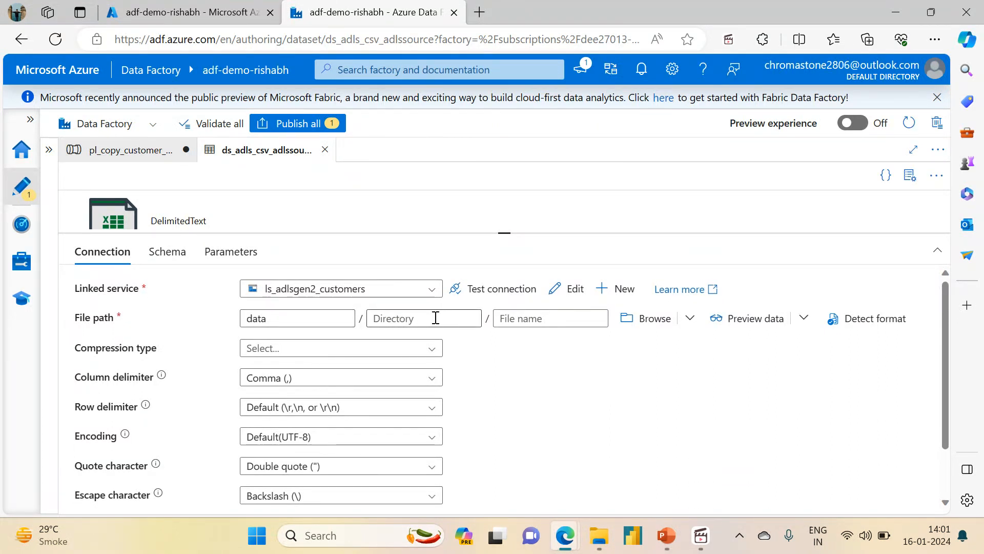
click(410, 318)
text(so)
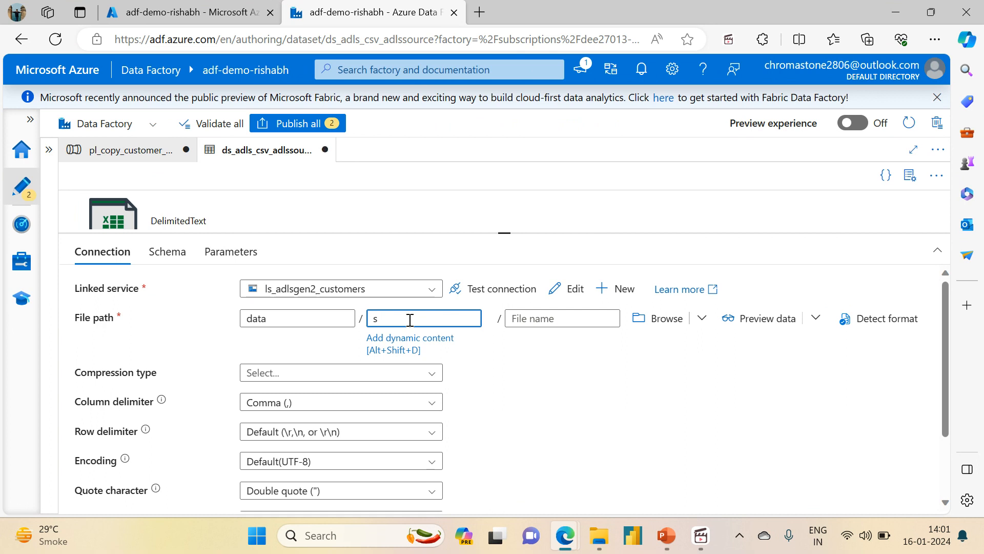
key(BackSpace)
text(customers-source)
click(563, 326)
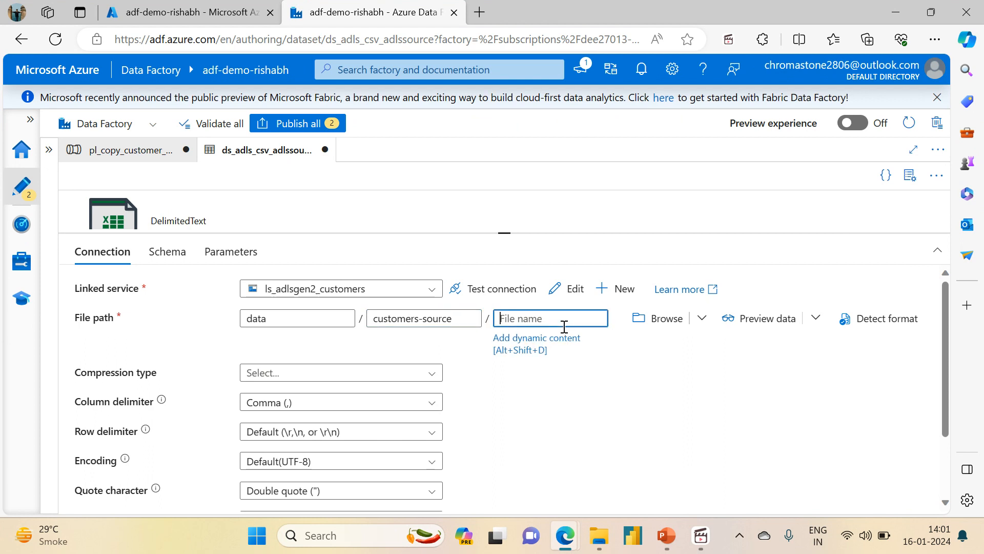
text(customers.csv)
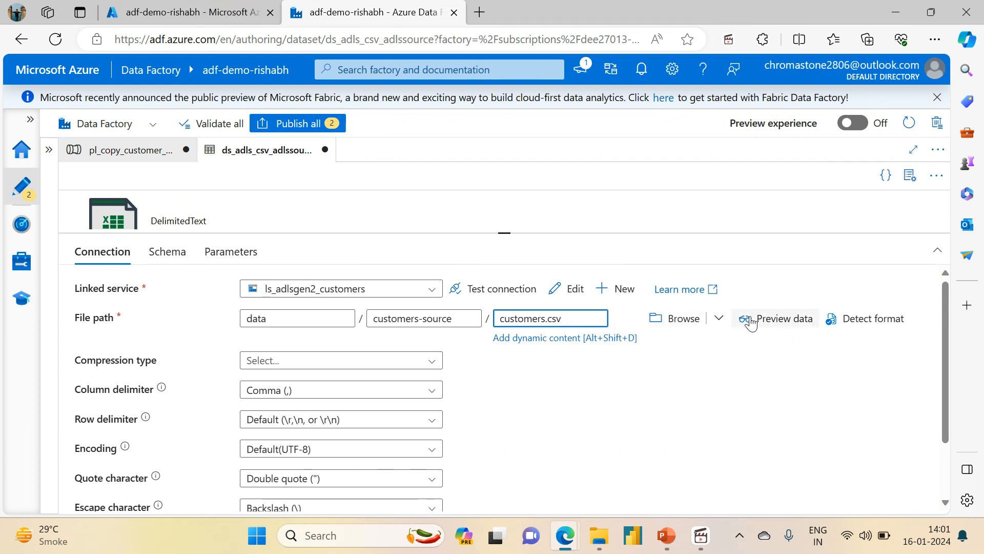
click(769, 322)
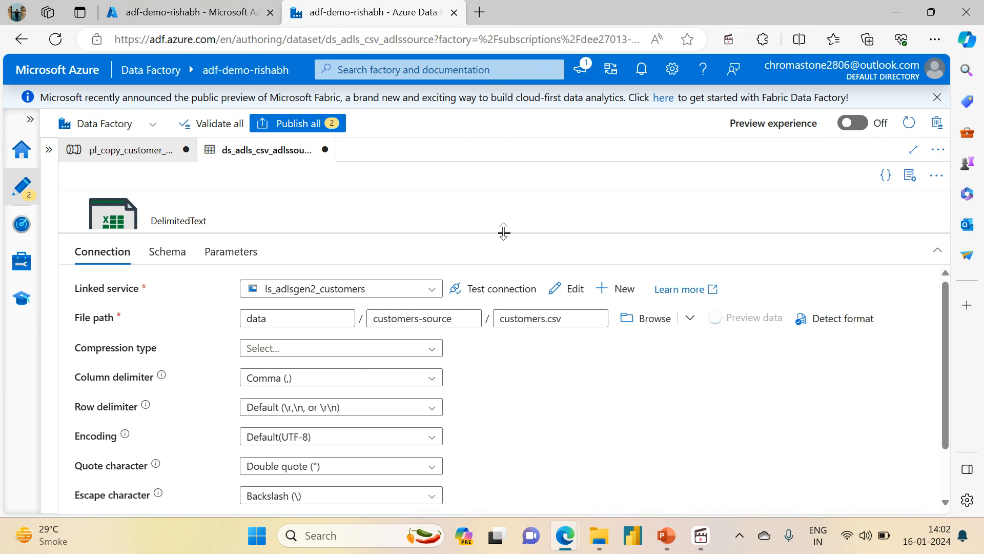
drag(503, 232, 497, 302)
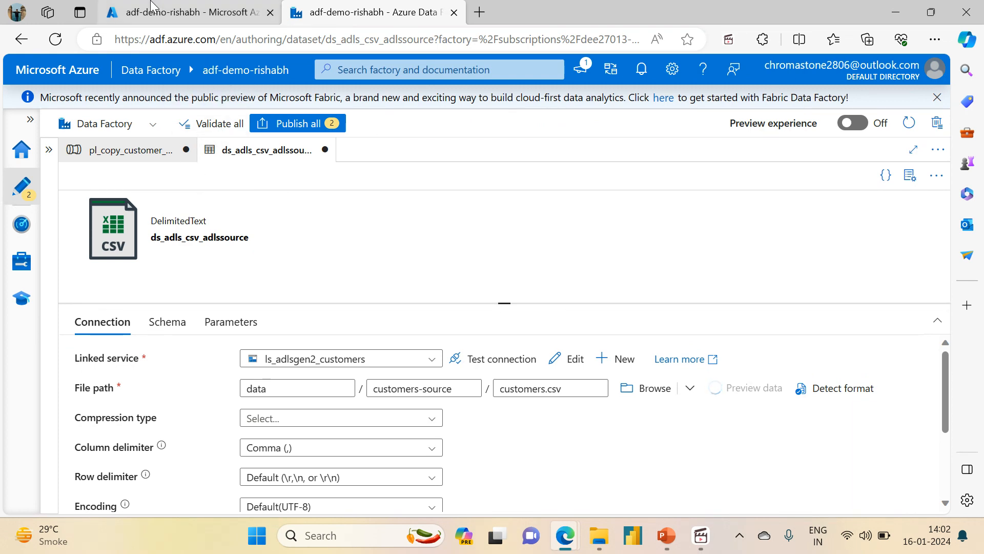
Step: Check the contents of the customers-source folder in the data container of the adfdemoadlsgen2acc storage account
click(151, 4)
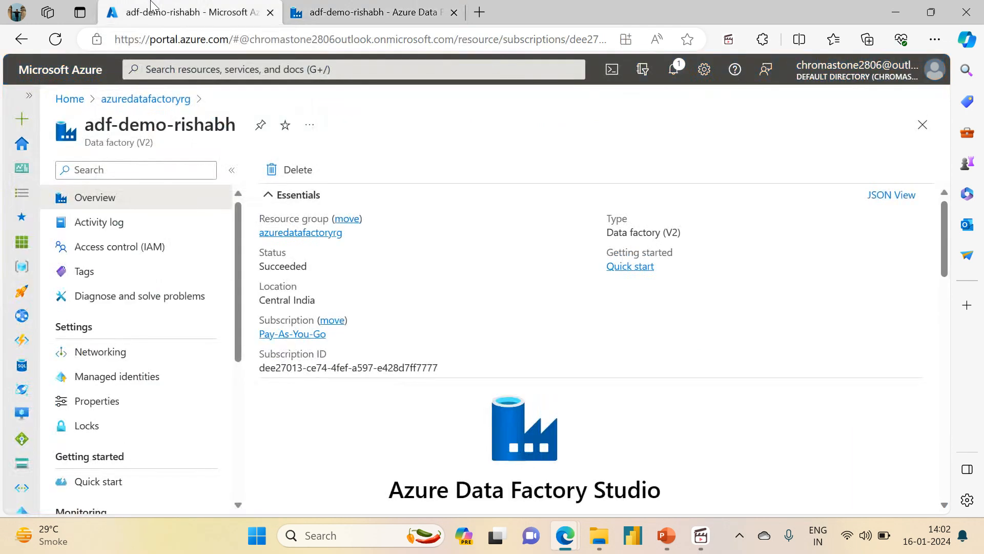
click(126, 100)
click(366, 393)
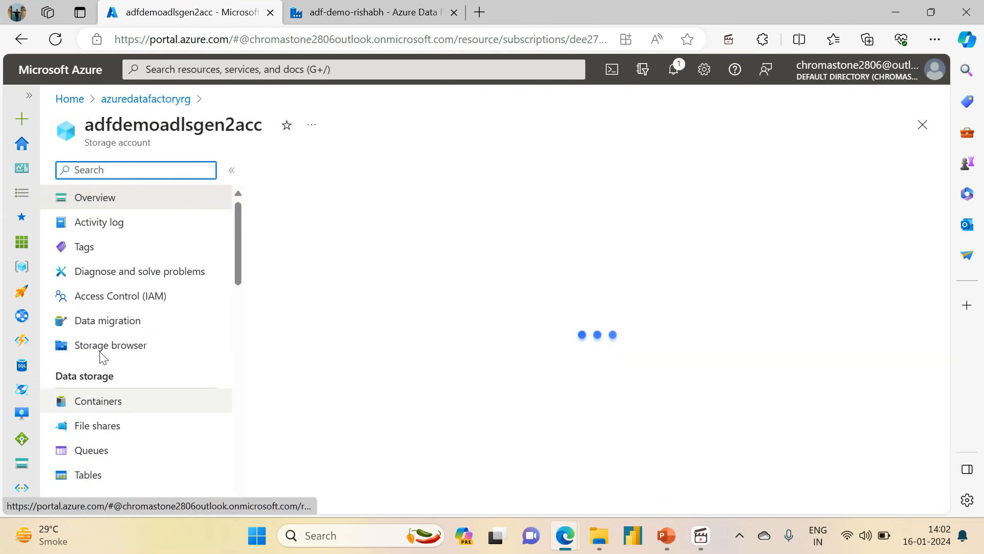
click(84, 379)
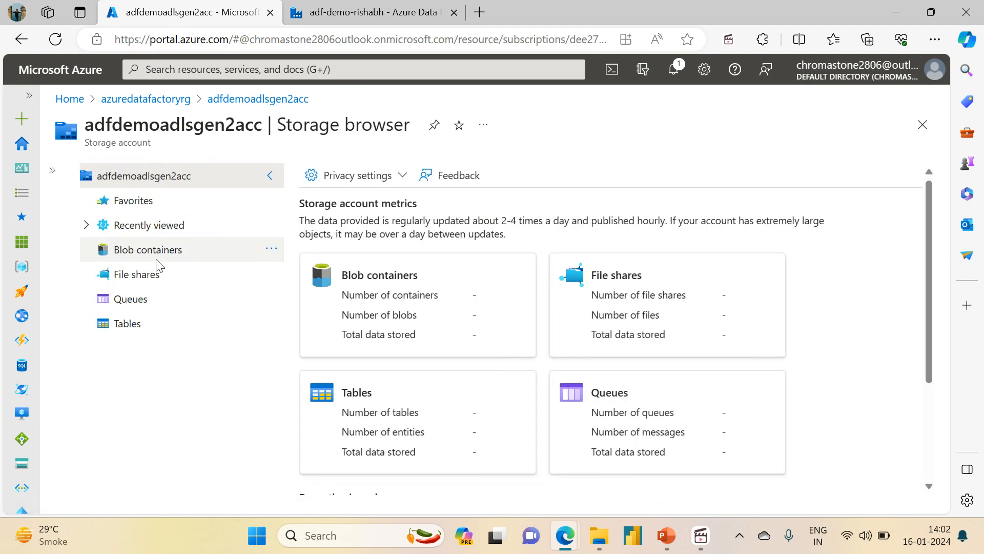
click(162, 260)
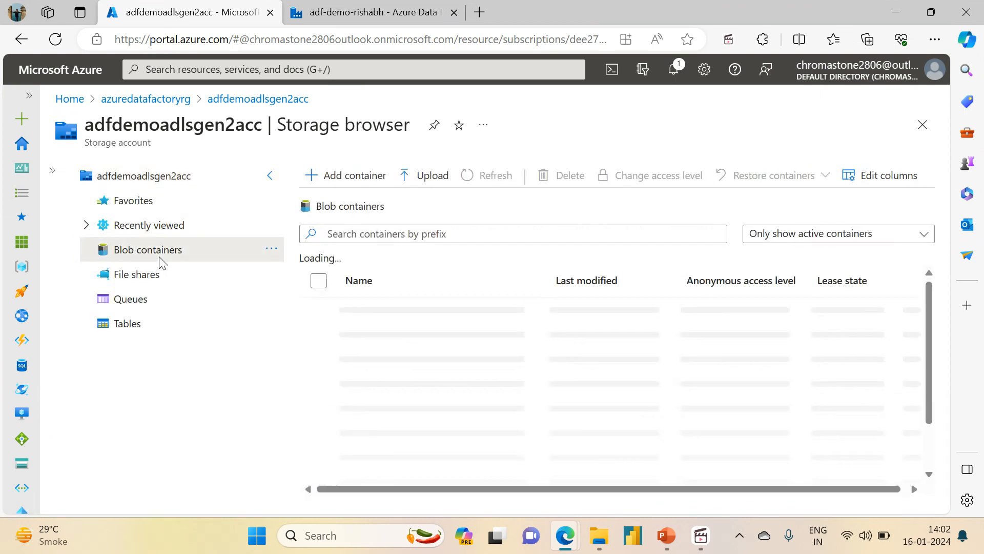
click(368, 342)
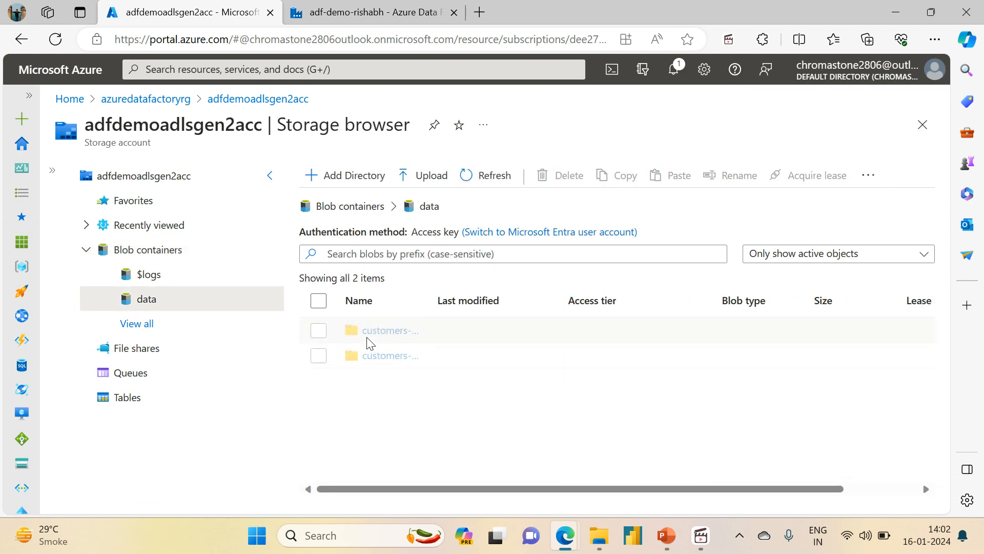
click(389, 357)
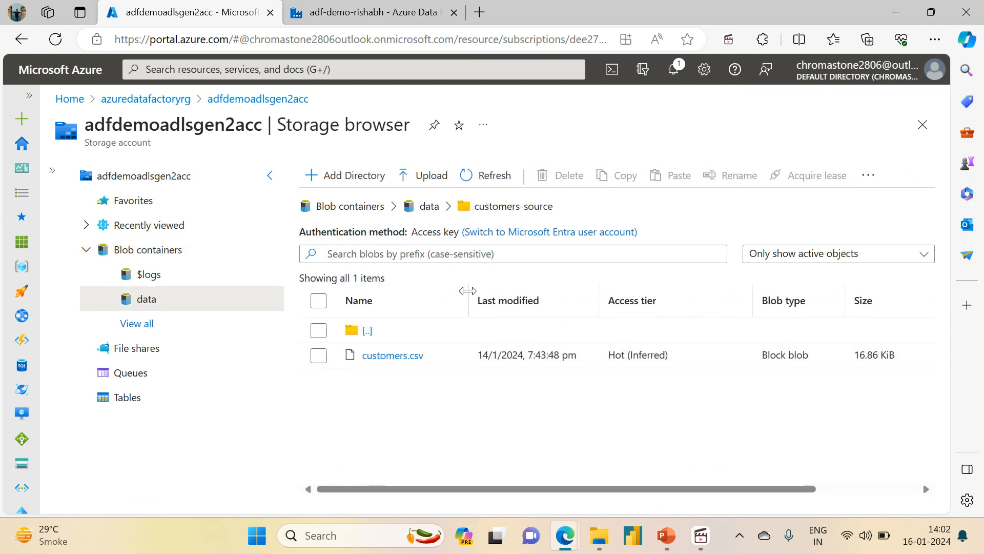
Step: Return to the ds_adls_csv_adlssource dataset in the data factory studio and review its connection settings
click(371, 8)
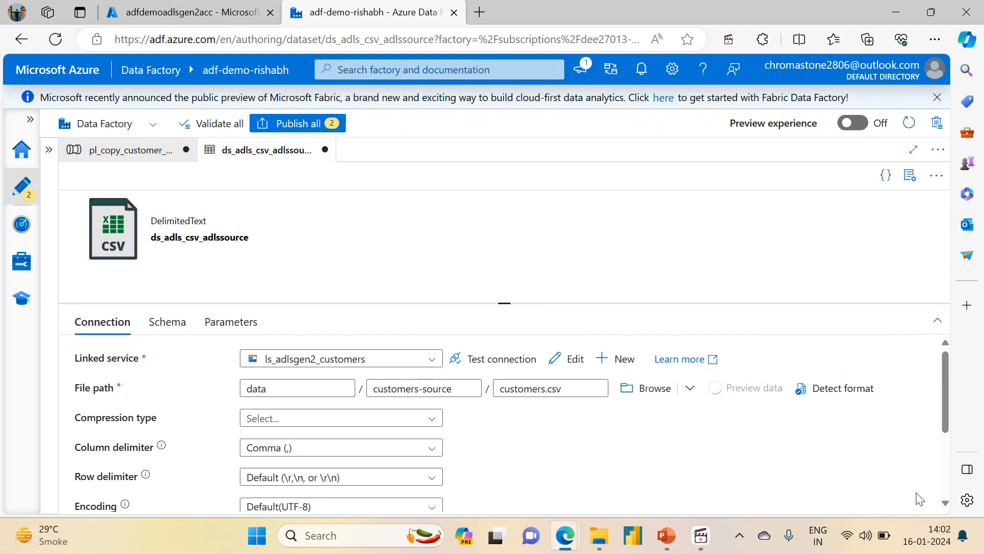
scroll(947, 417, down, 3)
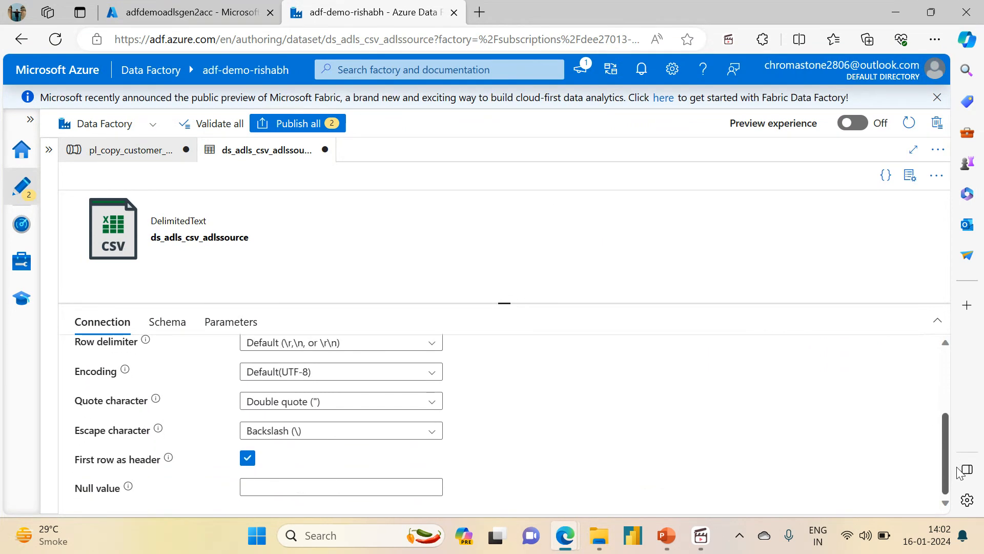
scroll(948, 418, up, 1)
scroll(948, 421, up, 3)
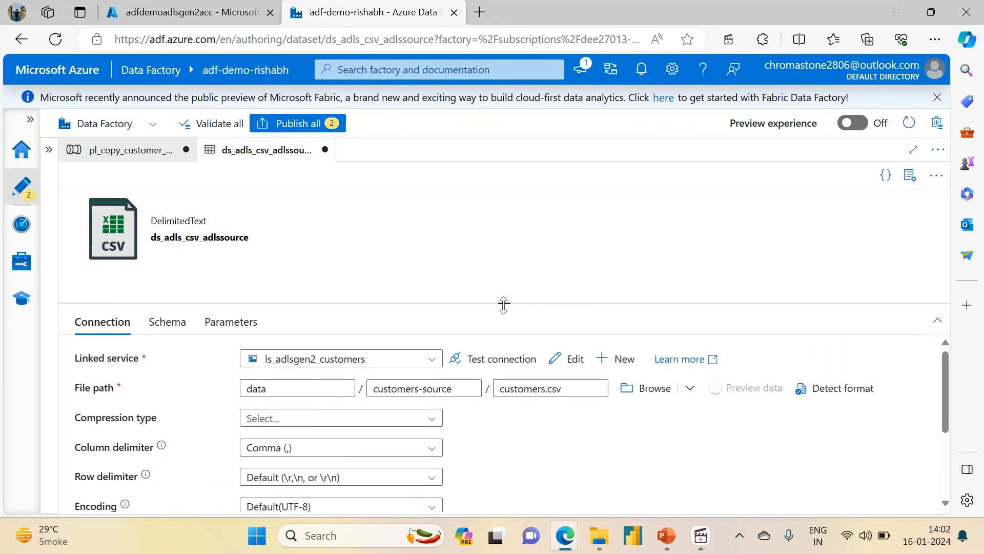
Step: Review the container, directory and file name in the file path of the ds_adls_csv_adlssource dataset
drag(504, 303, 503, 252)
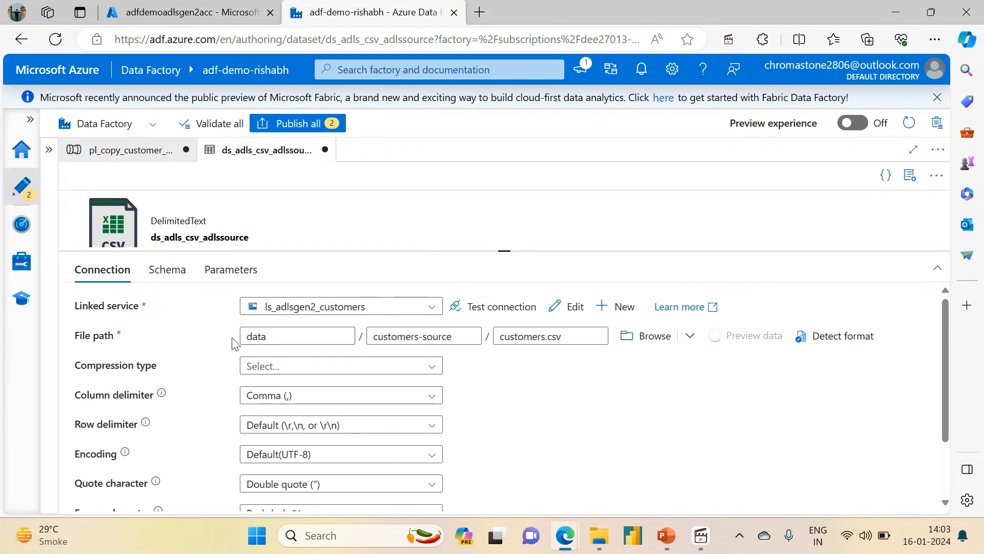
click(275, 336)
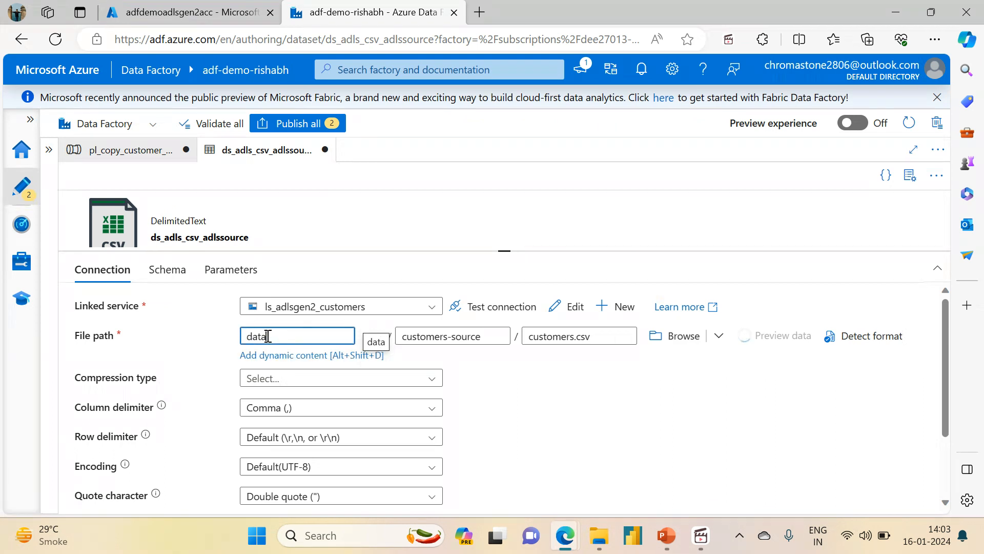
double_click(275, 336)
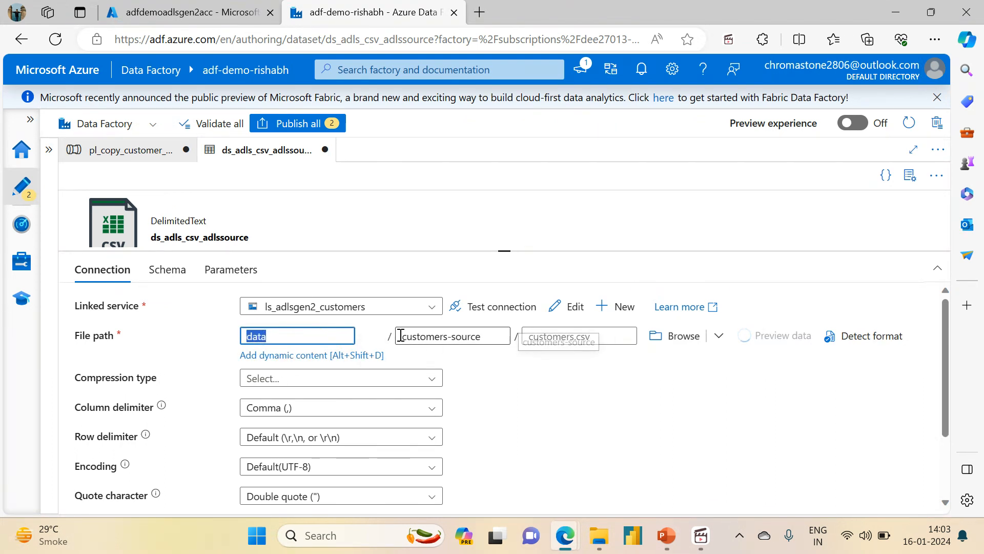
click(429, 337)
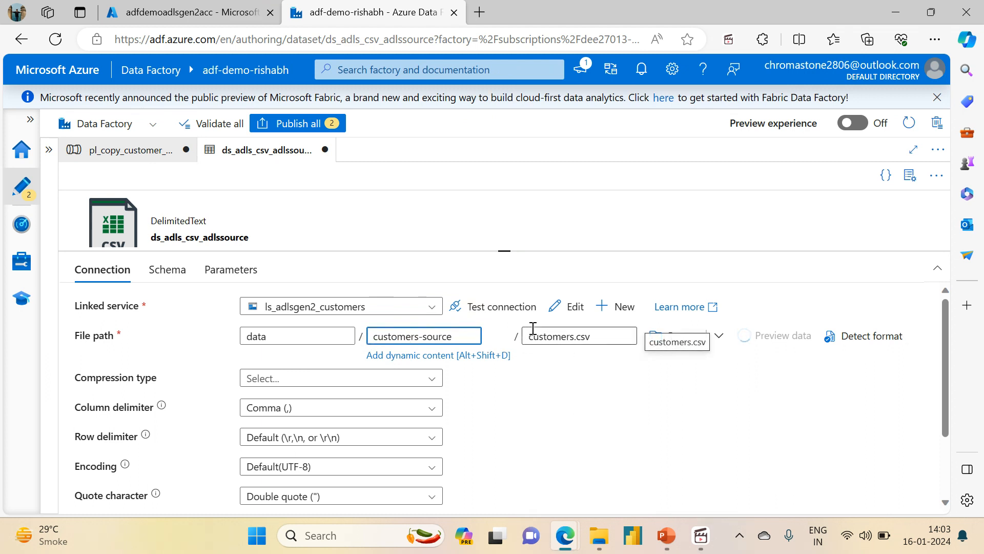
click(528, 336)
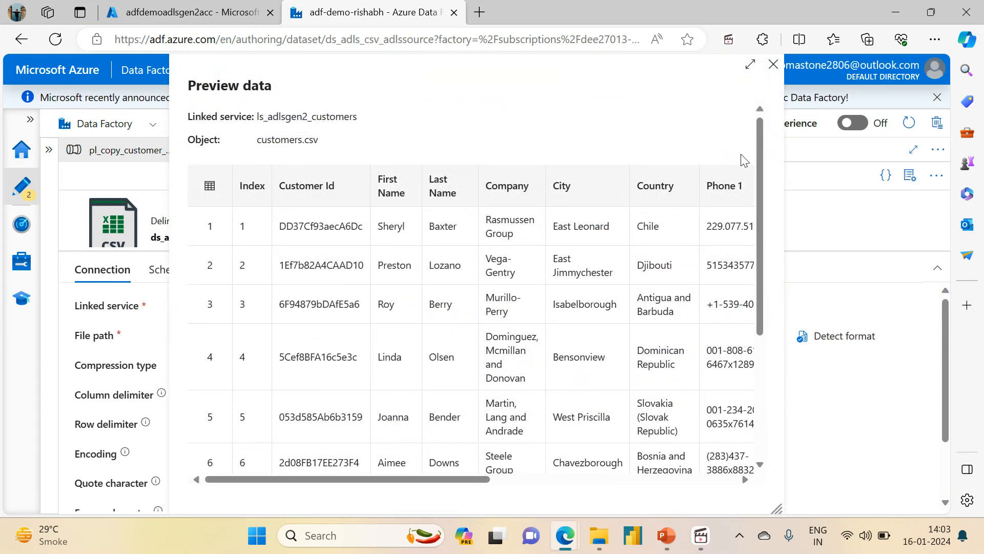
Step: Examine the rows and columns in the customers.csv data preview, including the contact and website columns, and close the preview
scroll(564, 307, down, 4)
scroll(410, 385, up, 4)
drag(310, 484, 559, 478)
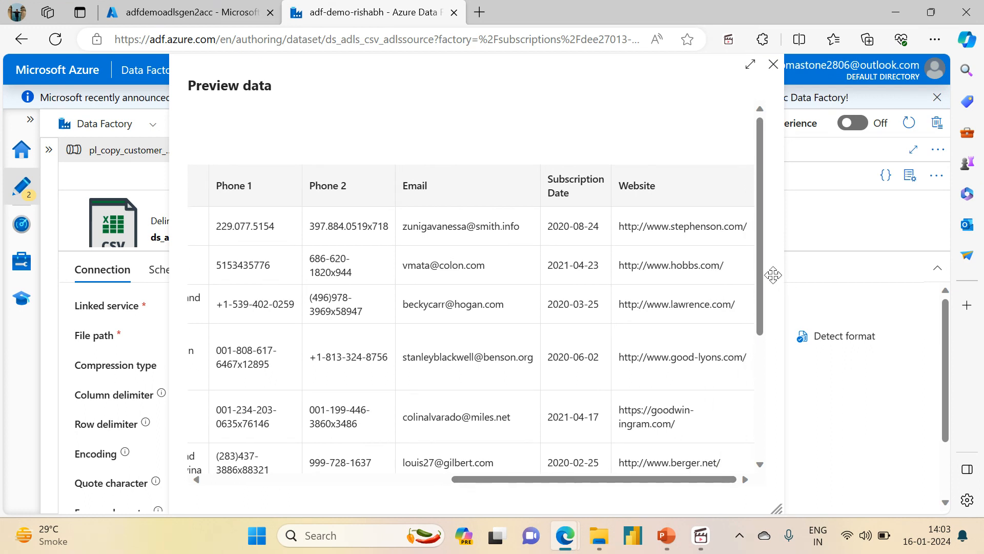
drag(767, 275, 760, 392)
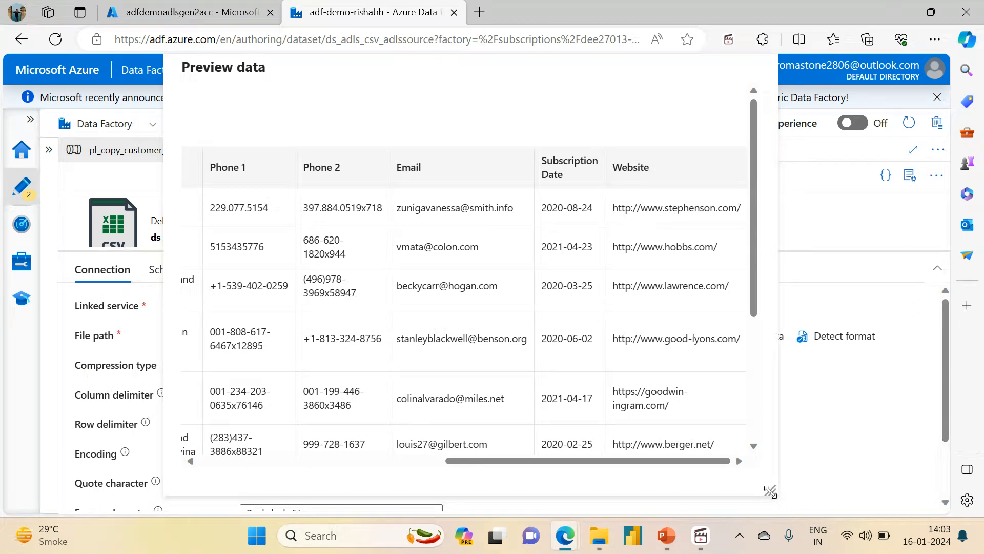
drag(767, 487, 522, 330)
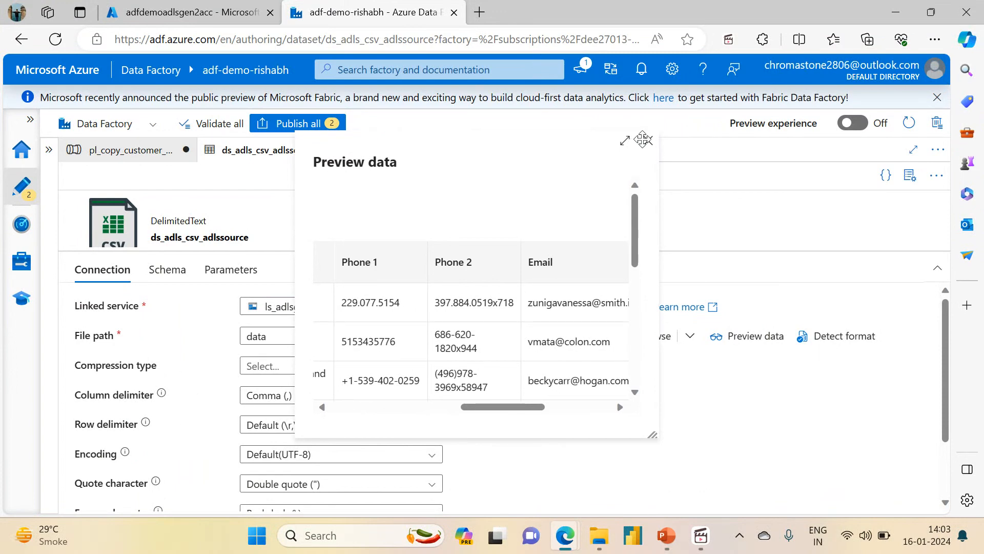
click(647, 140)
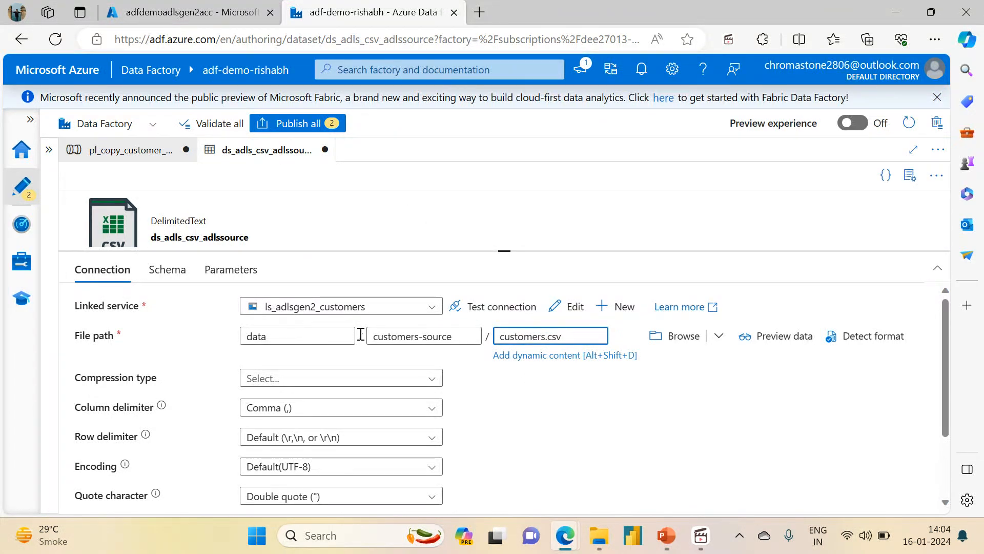
Step: Publish the pending edits to the pl_copy_customer_data pipeline and the ds_adls_csv_adlssource dataset
click(304, 129)
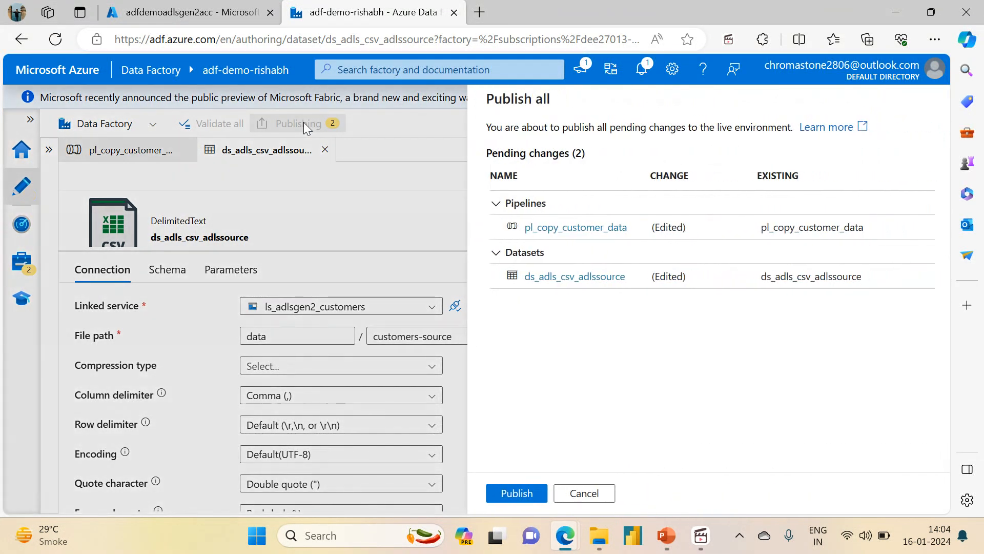
click(491, 500)
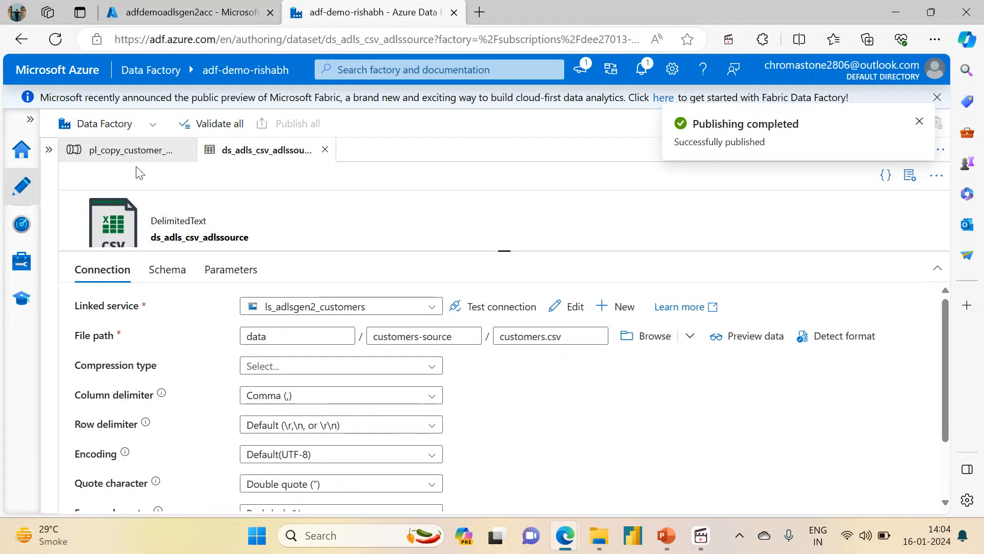
Step: Check the copy activity's source settings in pl_copy_customer_data against the file path in its source dataset
click(126, 151)
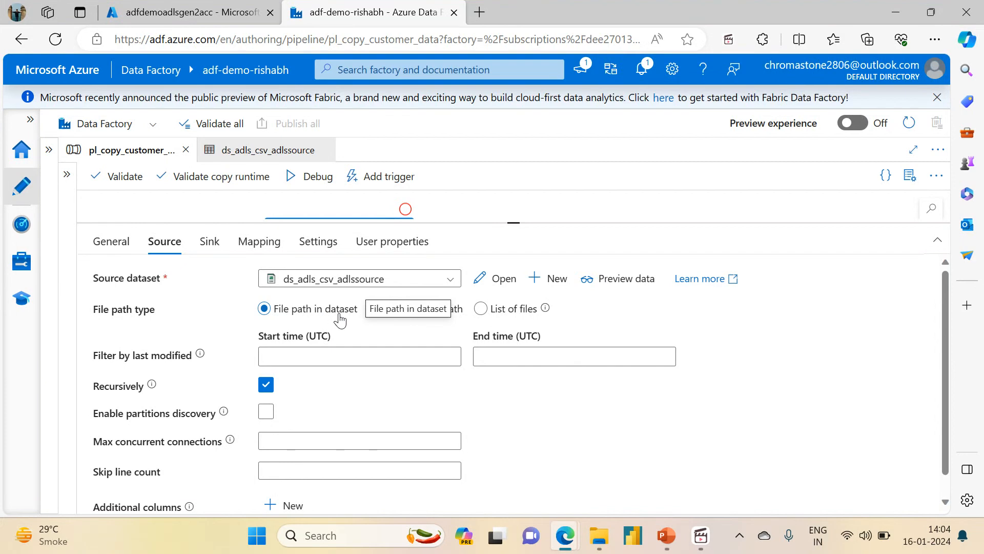
click(500, 278)
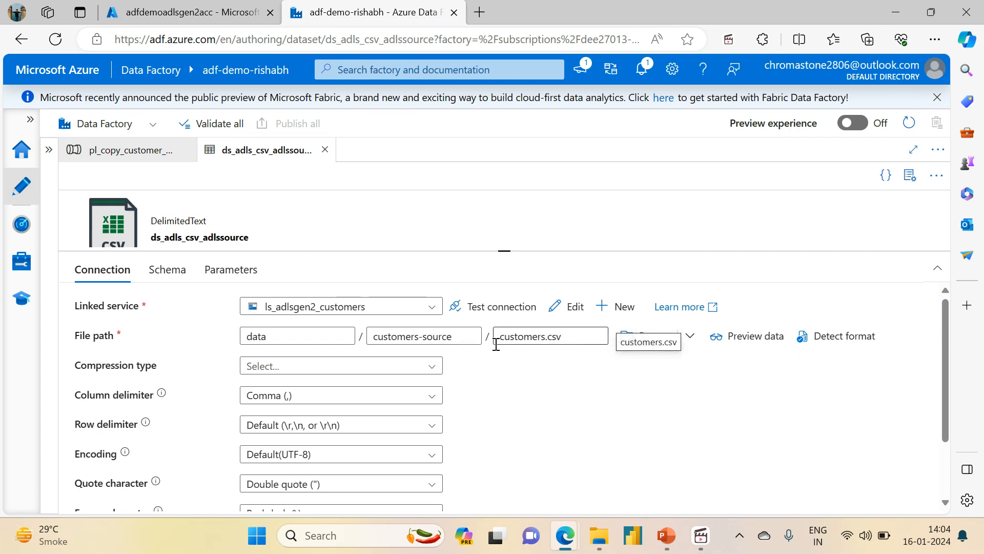
double_click(565, 337)
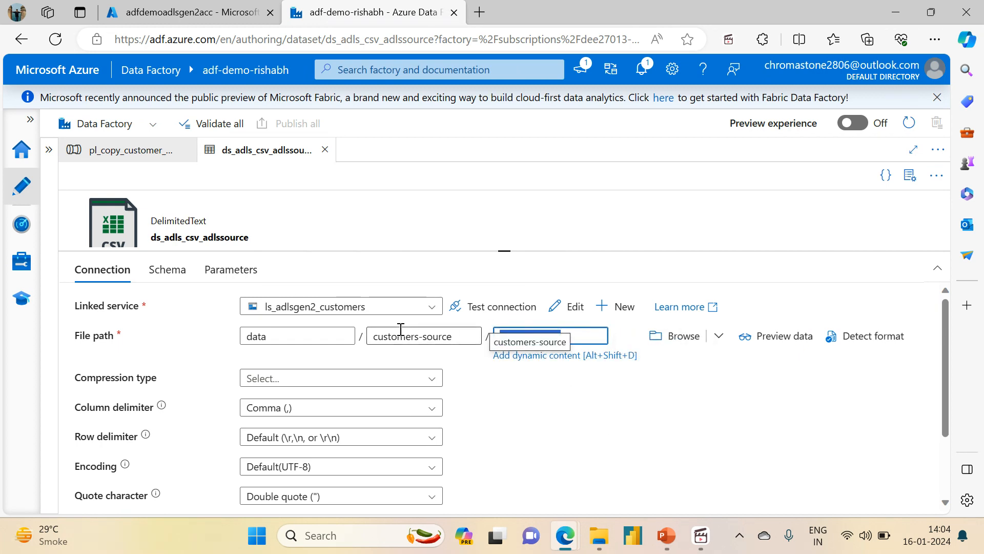
Step: Set the directory of the copy activity's sink dataset ds_adls_csv_adlssink to customers-sink, glancing at the storage account's folders for reference
click(132, 154)
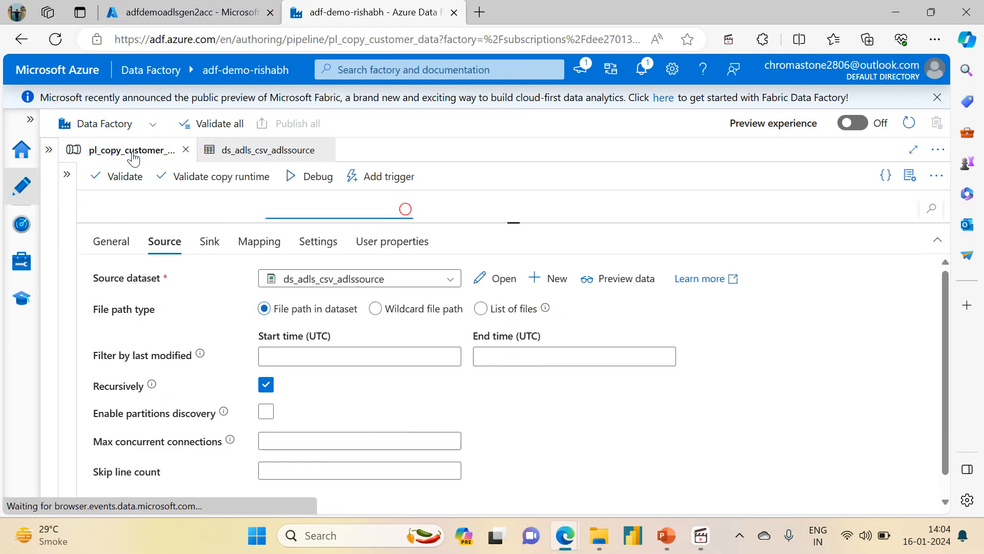
click(205, 243)
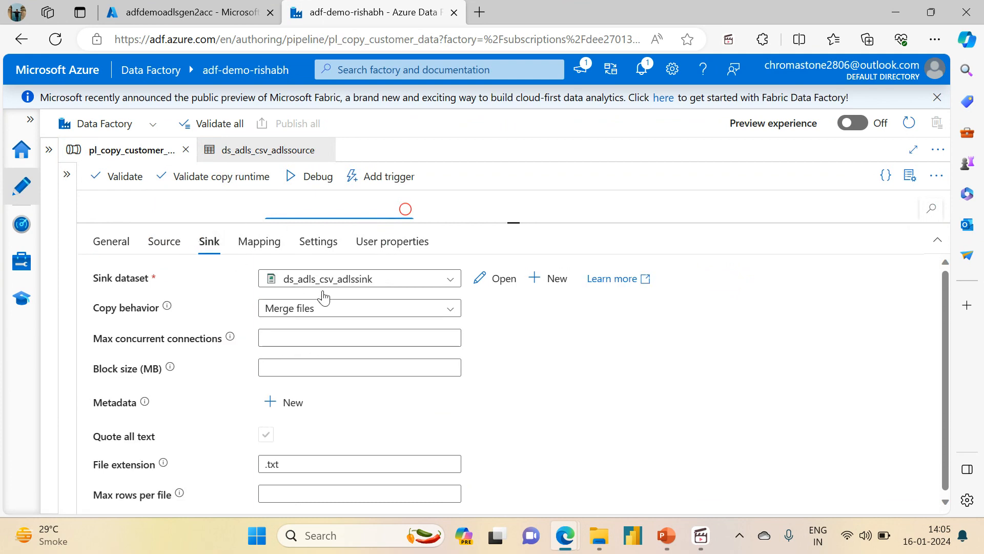
click(499, 283)
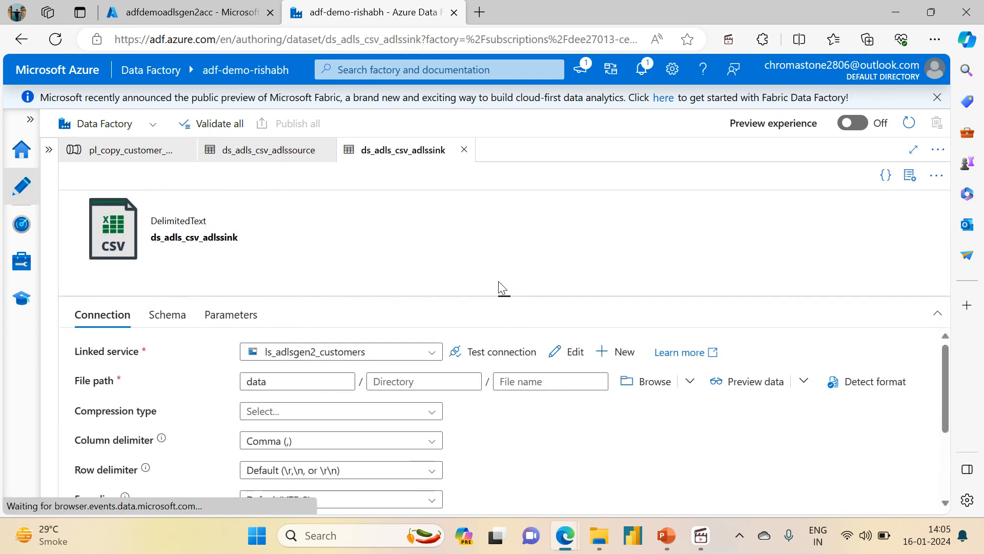
click(388, 380)
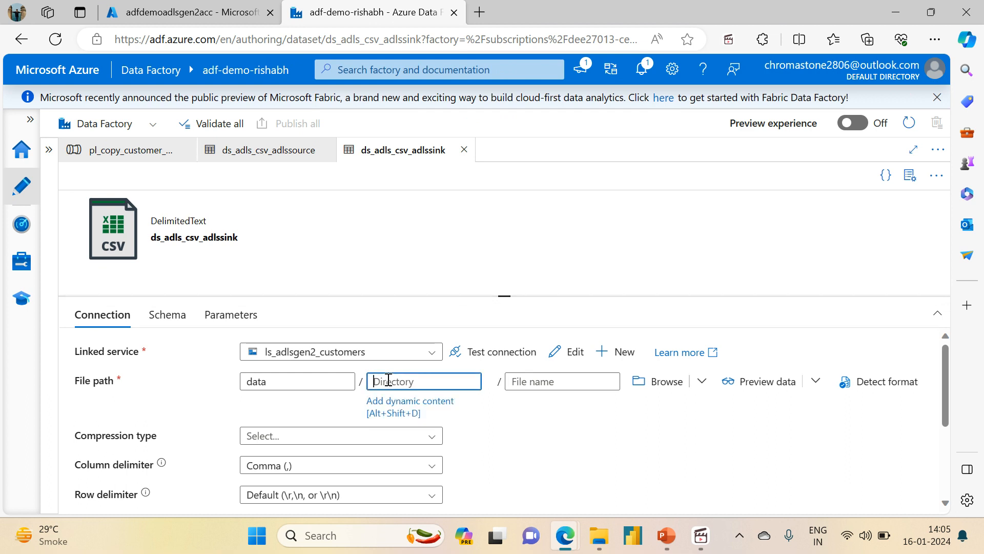
text(customer-sink)
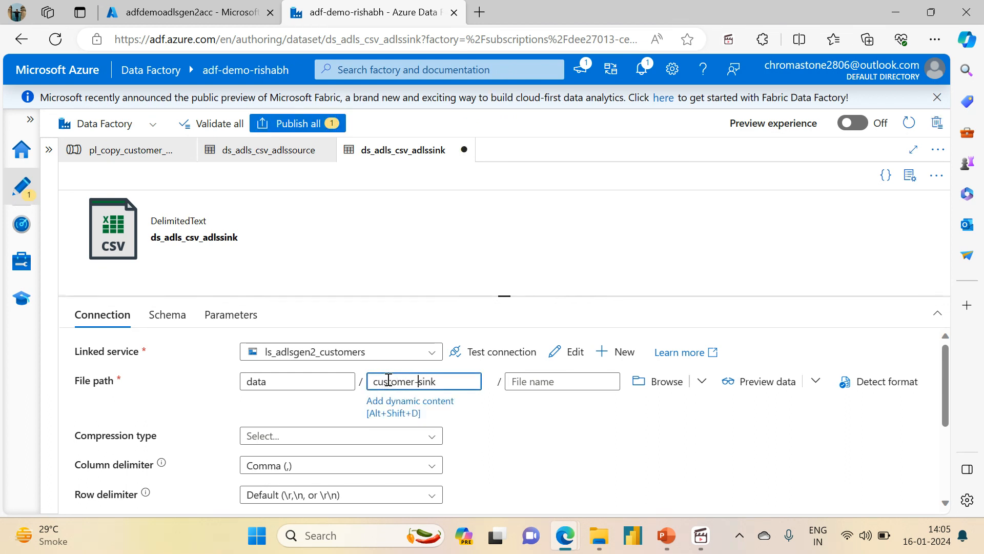
text(s)
click(184, 12)
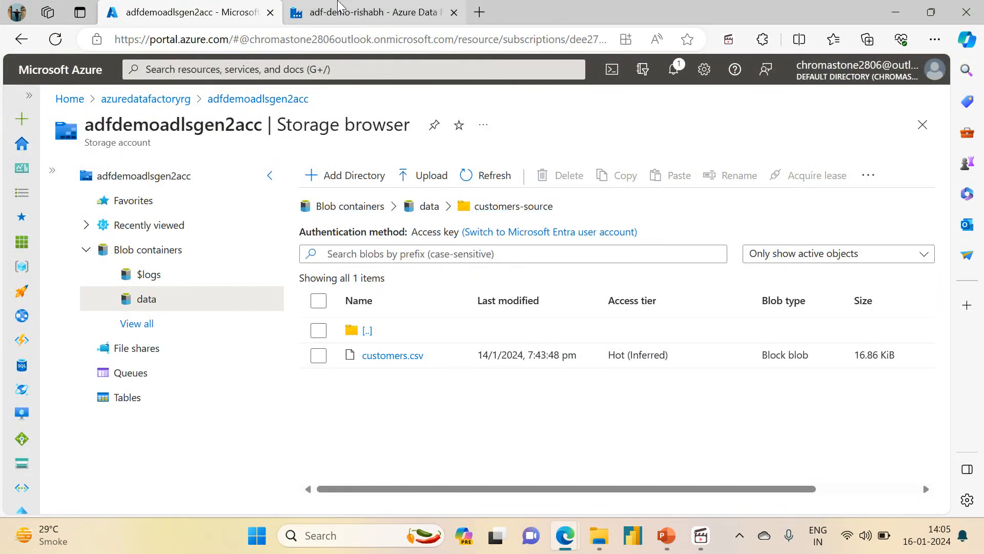
click(369, 13)
Step: Set the sink dataset's file name to customer1.csv and publish the edited ds_adls_csv_adlssink dataset
click(531, 381)
text(c)
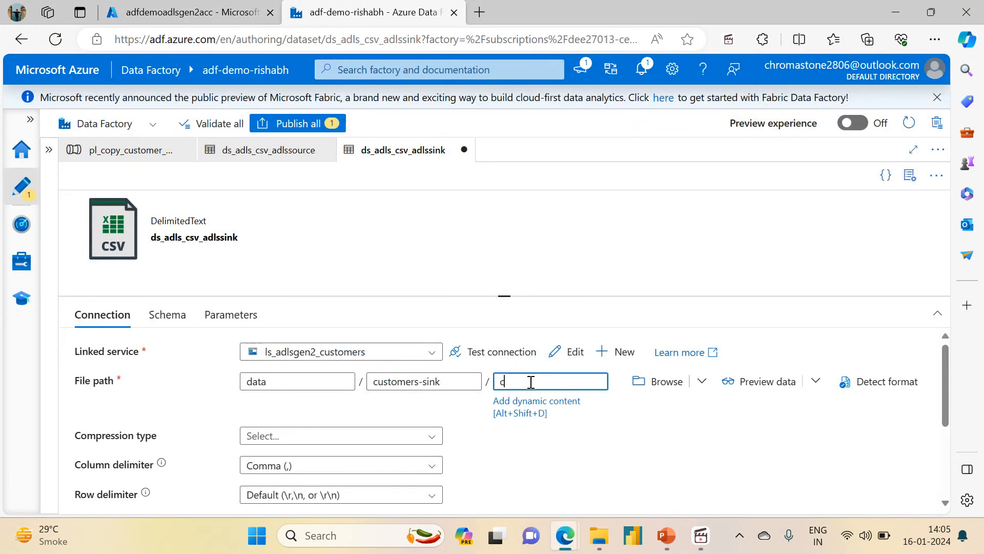
text(ustomer1.csv)
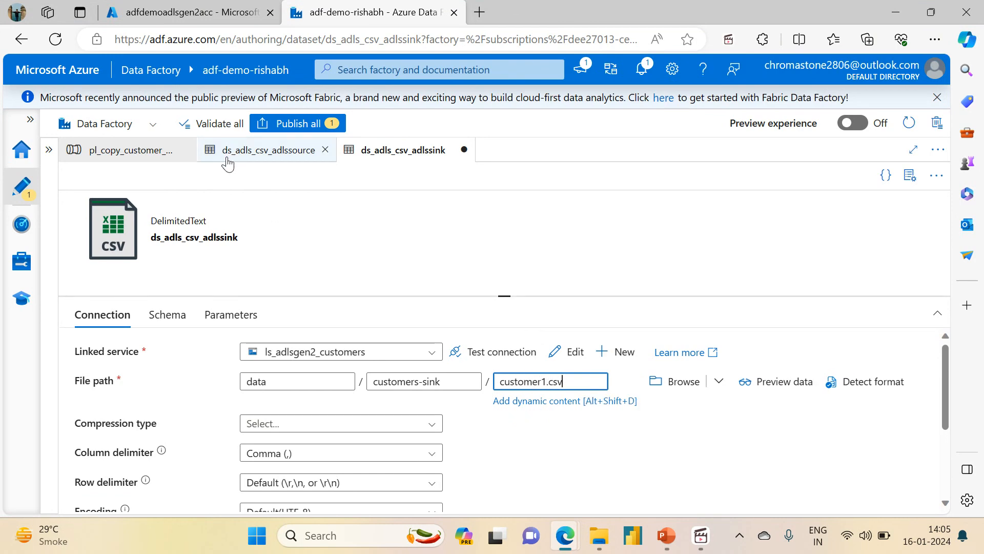
click(294, 123)
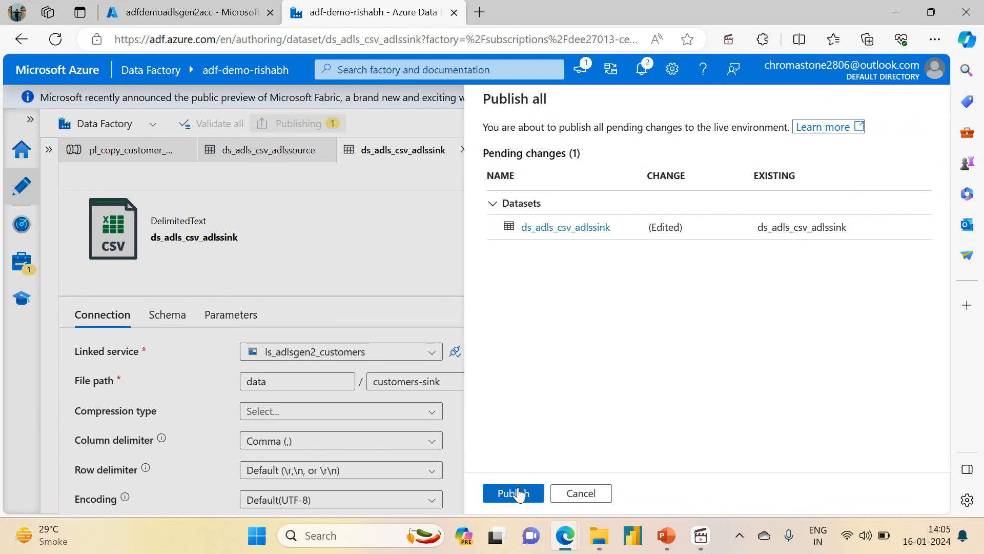
click(518, 493)
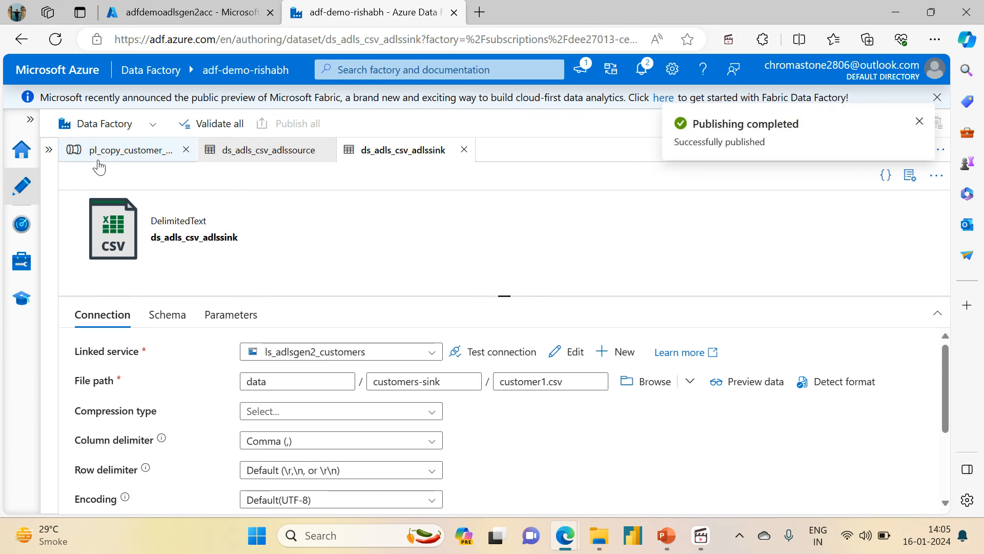
Step: Validate the pl_copy_customer_data pipeline and start a debug run of it with more of the run output in view
click(116, 156)
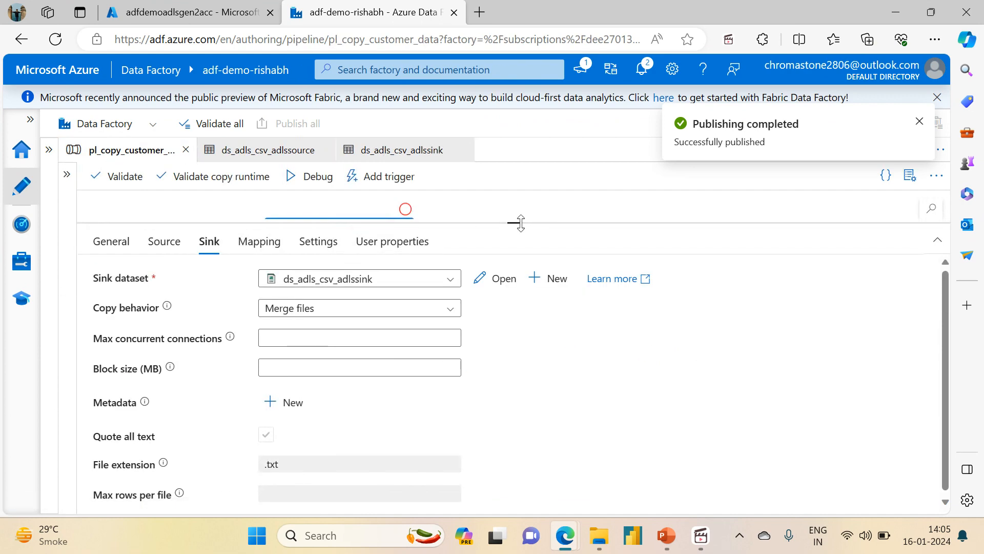
click(539, 241)
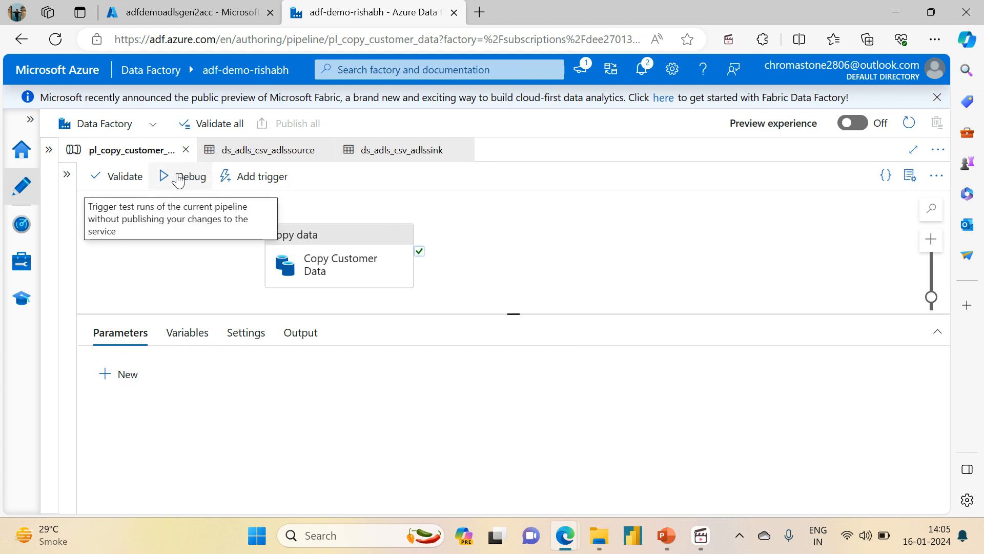
click(106, 180)
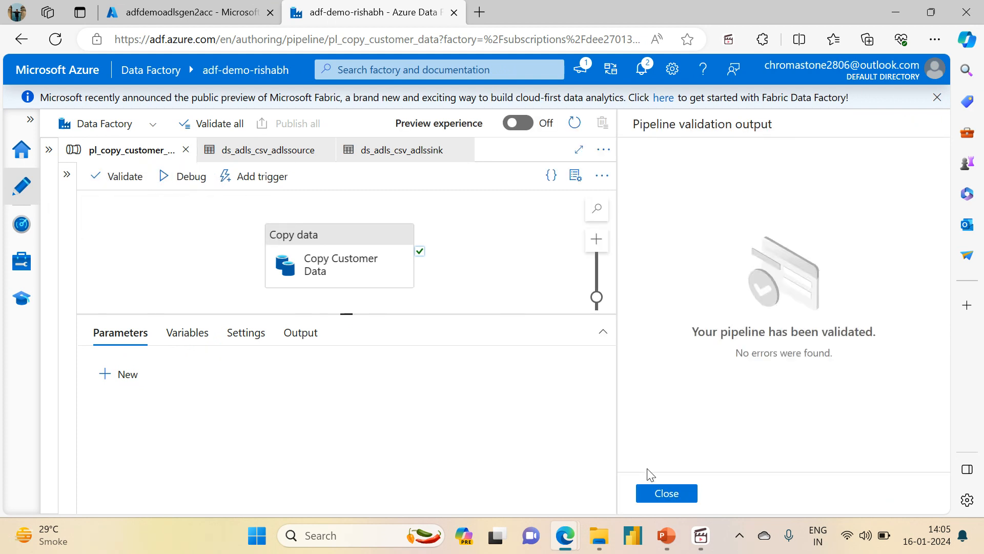
click(653, 491)
click(188, 186)
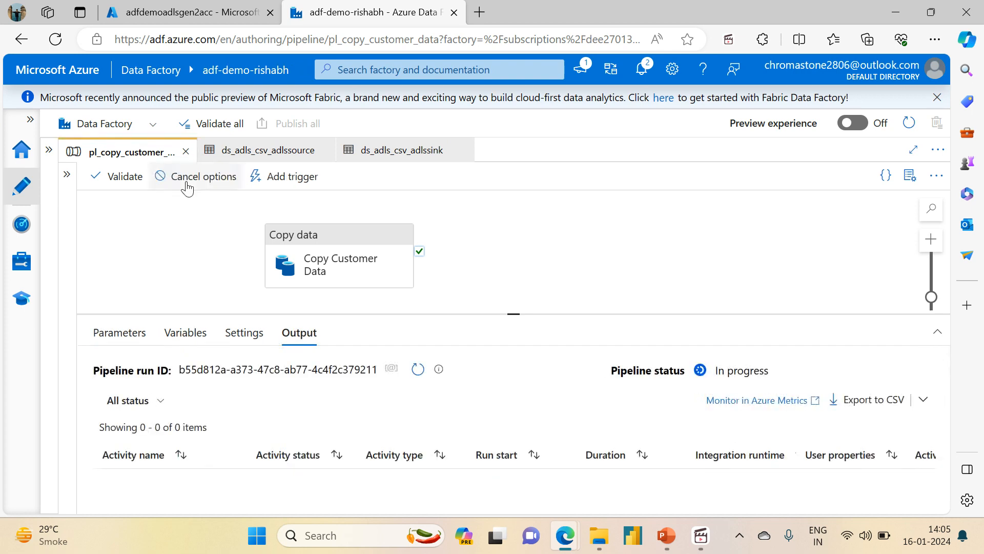
drag(517, 316, 513, 288)
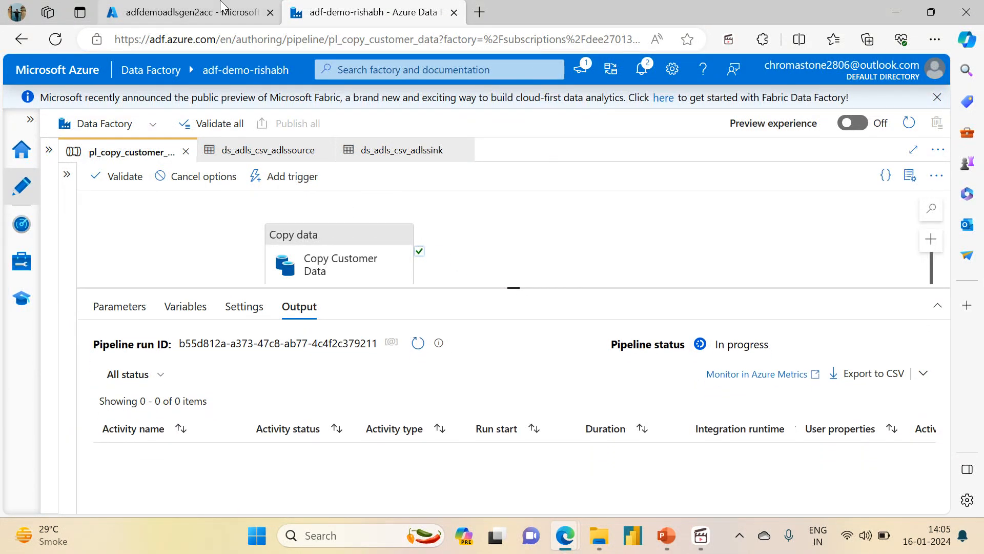
Step: Switch to the adfdemoadlsgen2acc storage browser and check the customers-sink folder in the data container
click(189, 12)
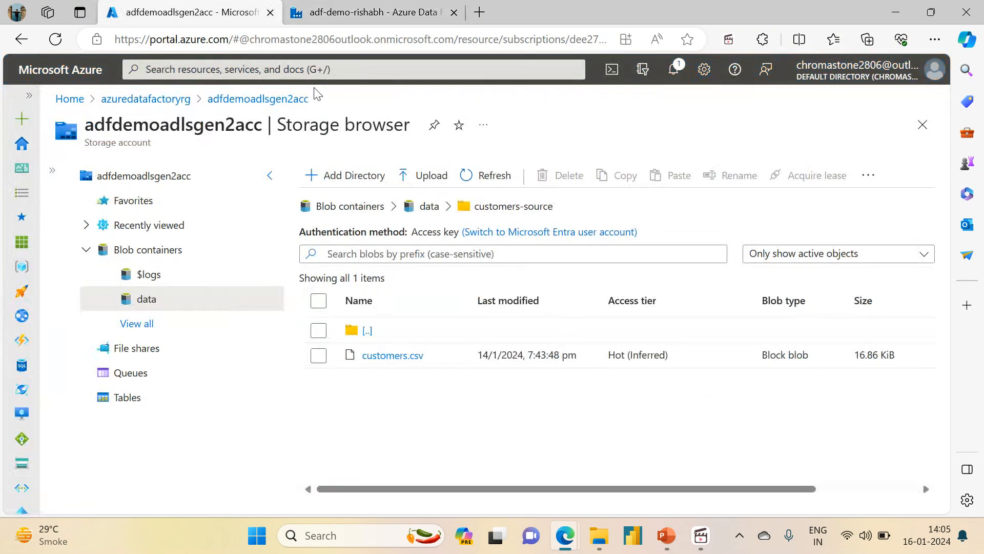
click(427, 206)
click(402, 331)
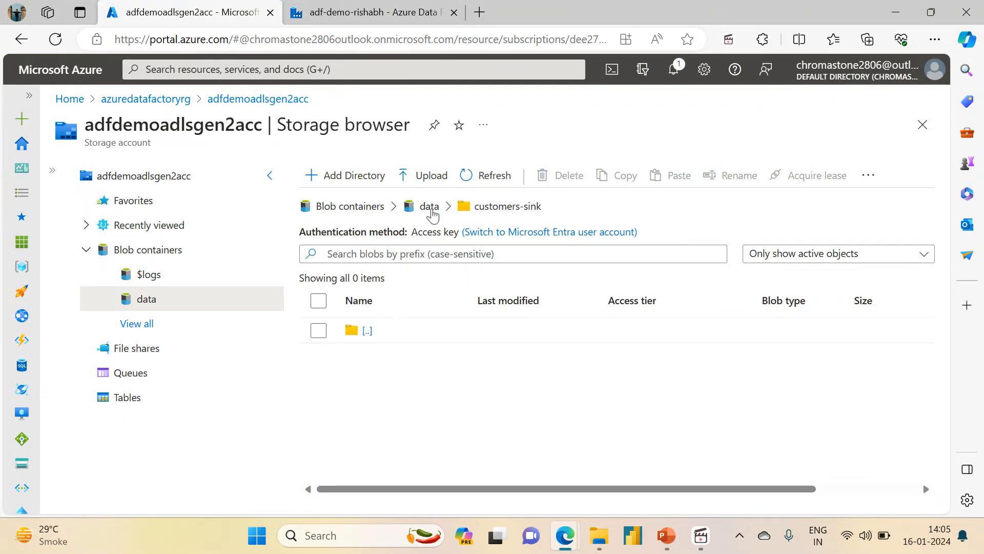
Step: Return to the data factory studio and refresh the debug run status of the Copy Customer Data activity until it finishes
click(357, 10)
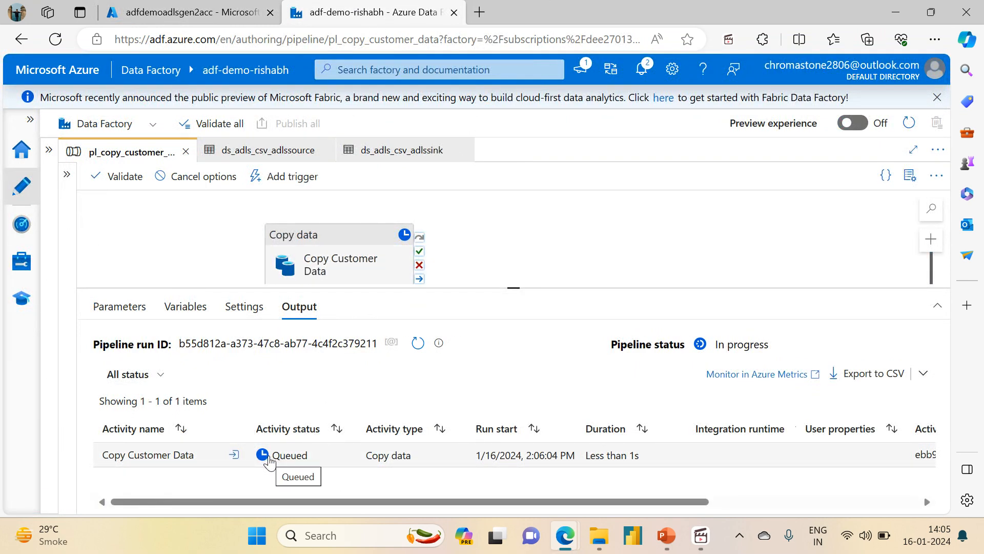
click(424, 349)
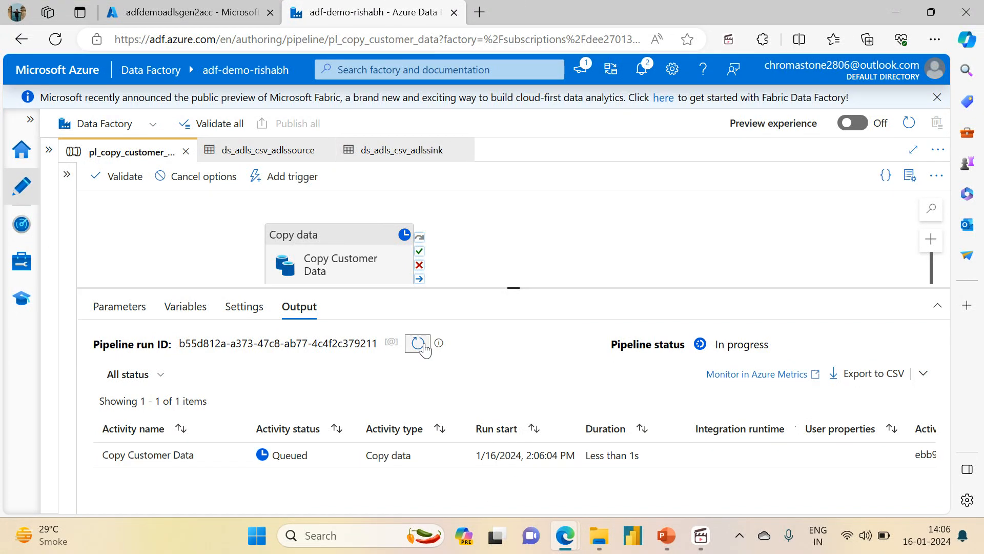
click(424, 349)
click(424, 349)
click(424, 349)
click(418, 343)
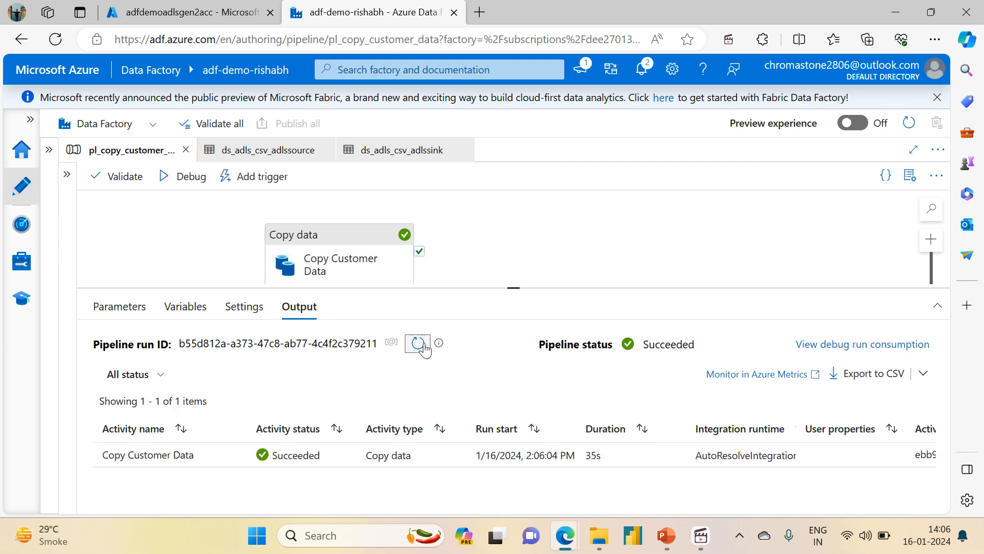
Step: Switch to the adfdemoadlsgen2acc storage browser and refresh the customers-sink folder to check for the copied file
click(189, 12)
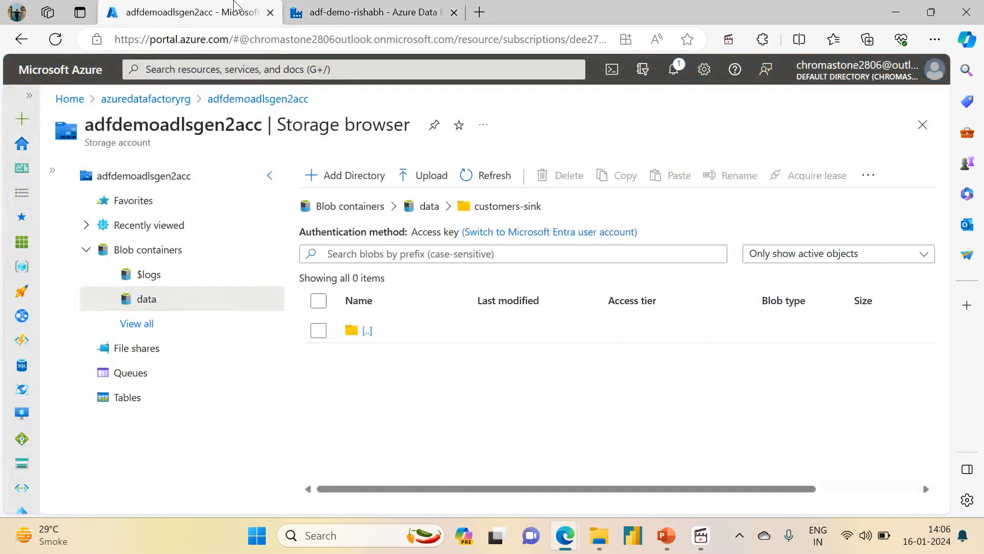
click(485, 180)
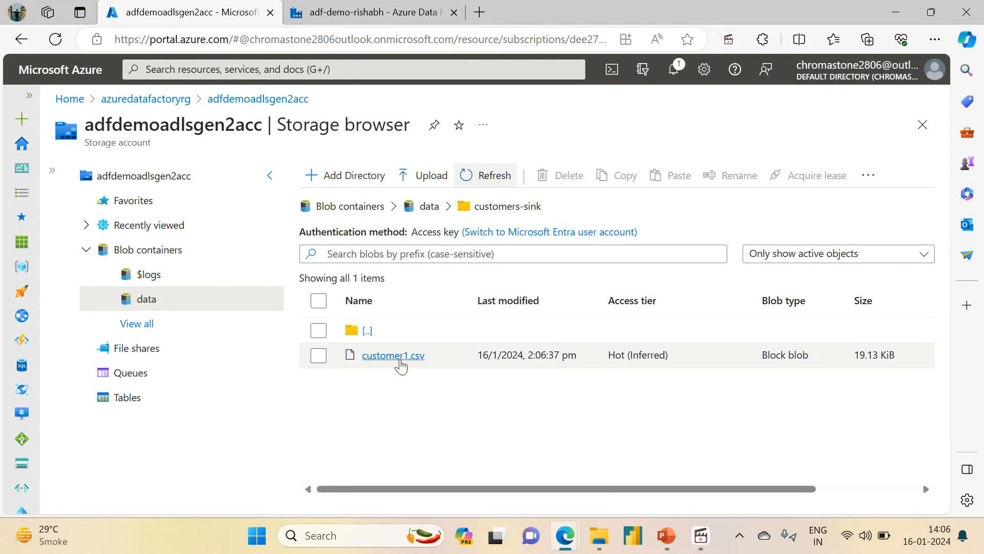
Step: Return to the data factory studio and set the Copy Customer Data activity's source file path type to Wildcard file path
click(350, 6)
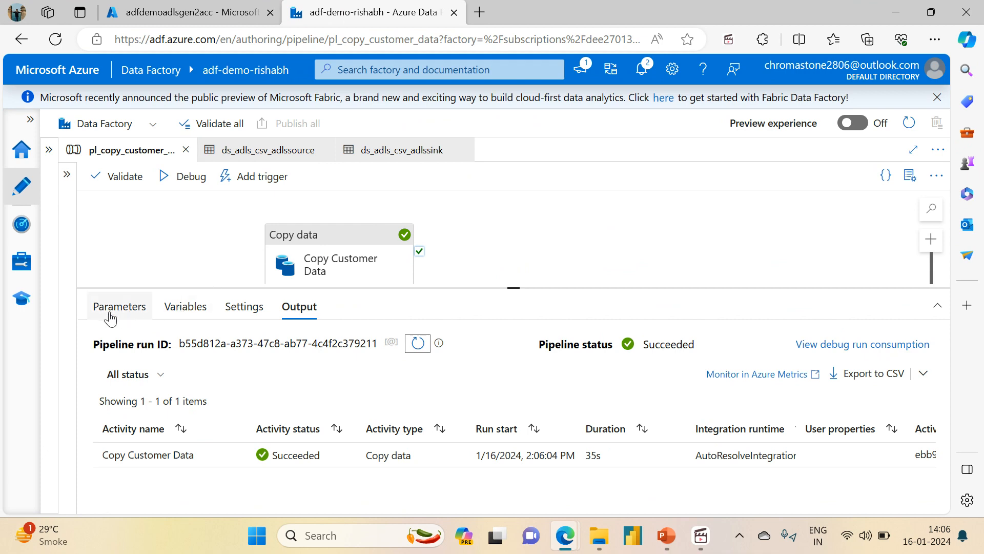
click(291, 237)
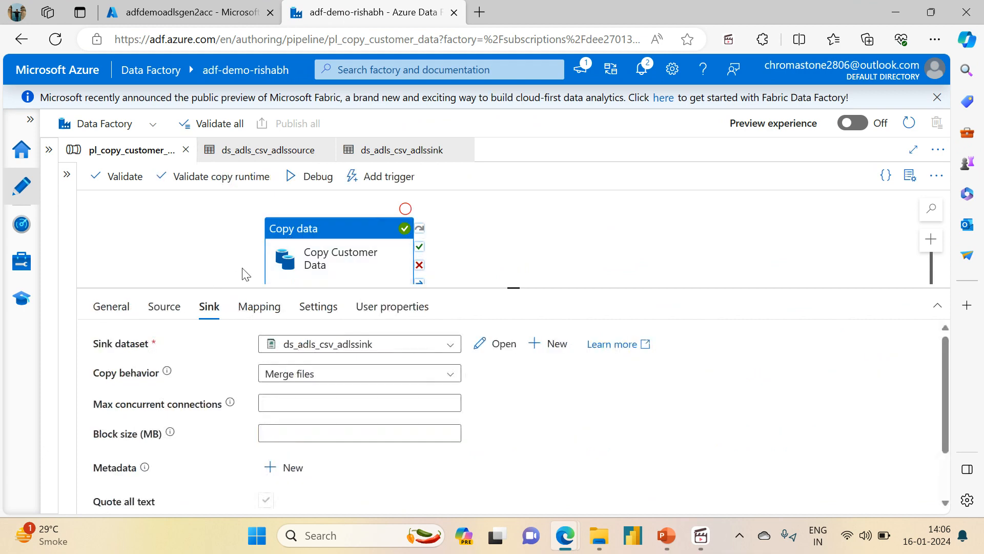
click(164, 306)
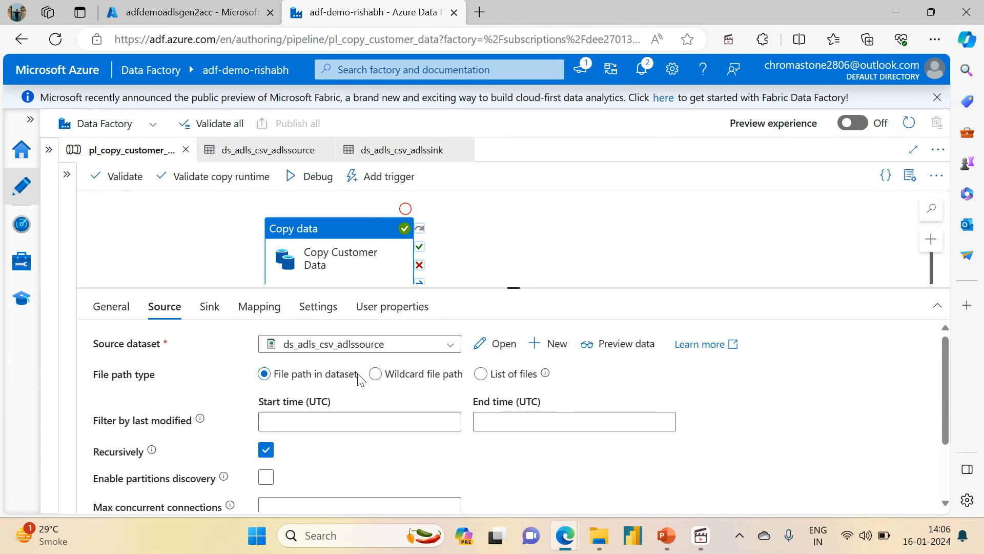
click(380, 379)
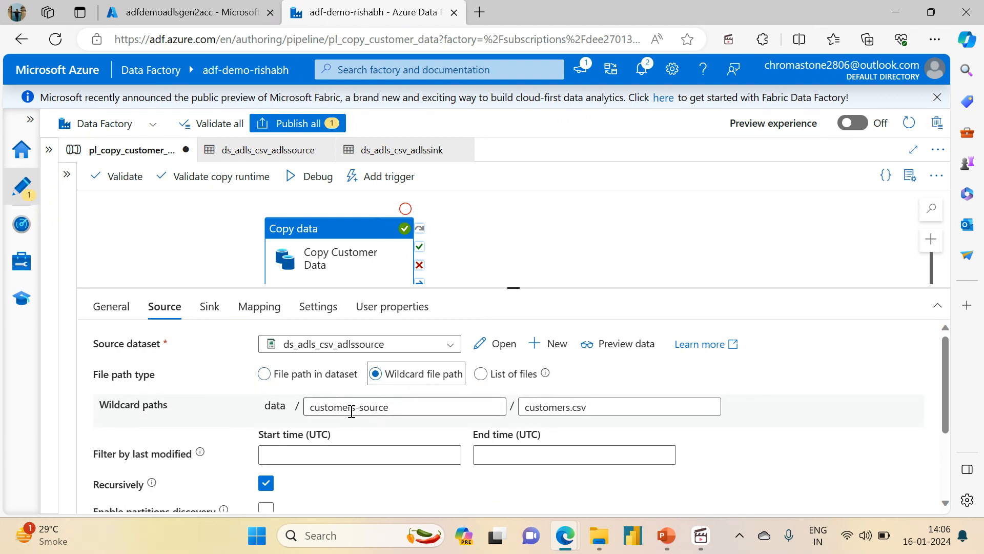
drag(309, 408, 590, 406)
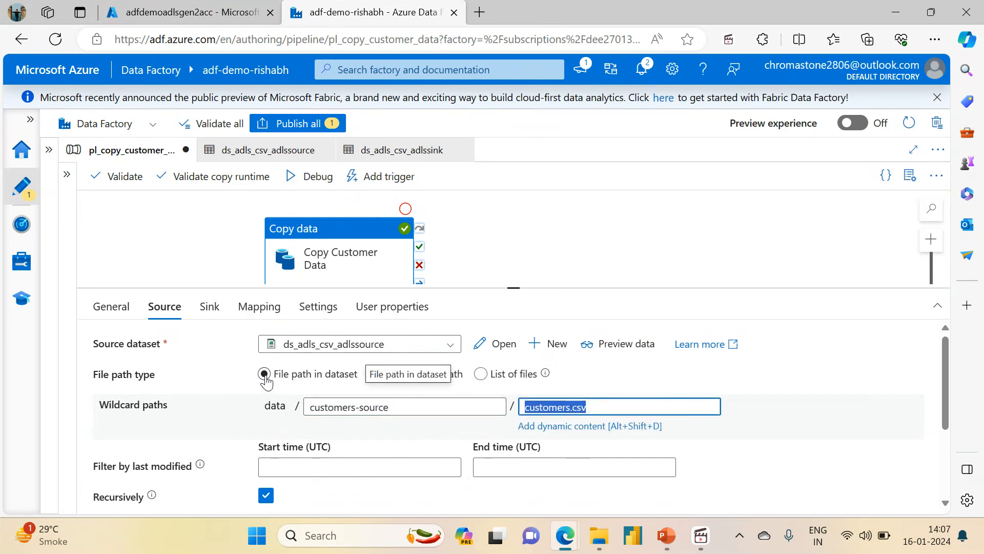
drag(402, 406, 308, 407)
drag(593, 406, 306, 405)
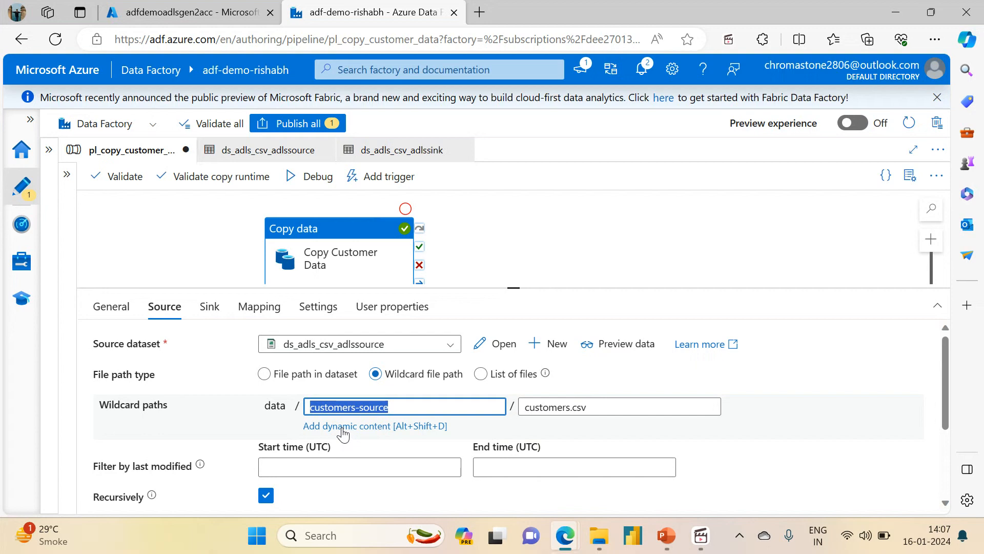
click(402, 404)
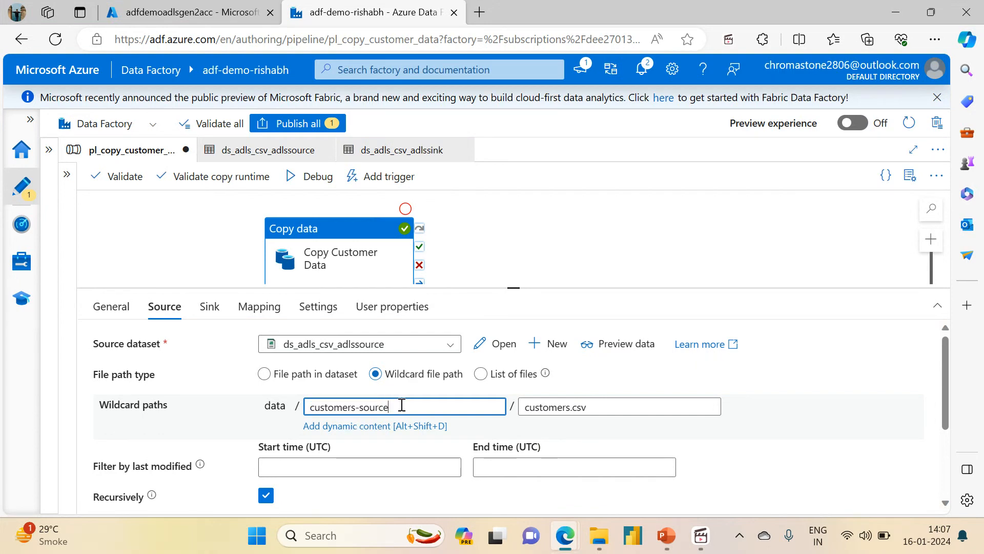
drag(402, 404, 298, 407)
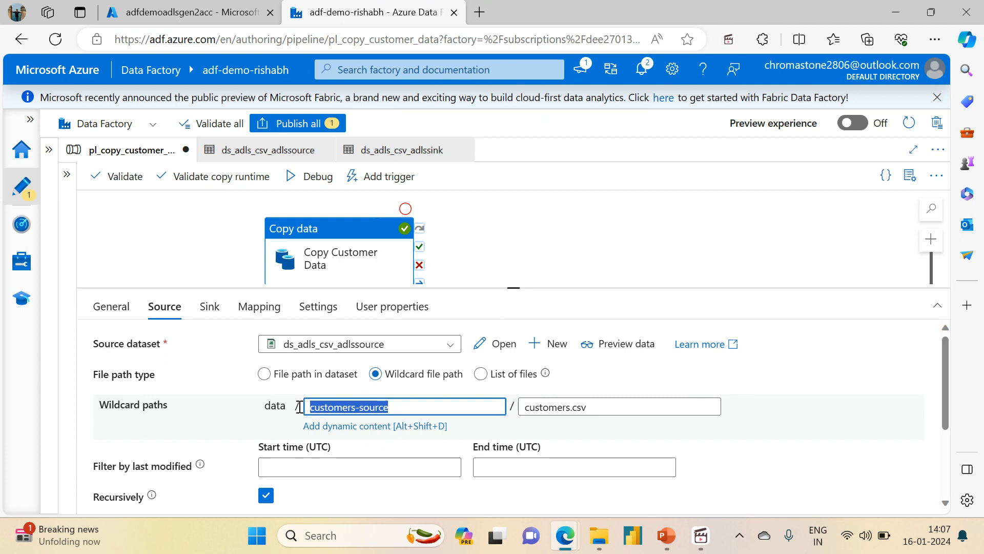
click(344, 426)
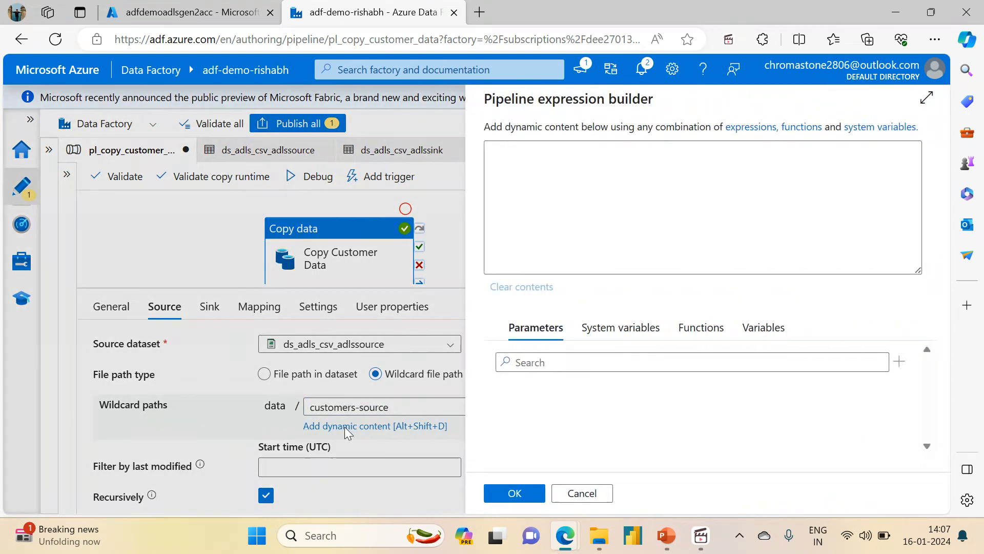
click(582, 492)
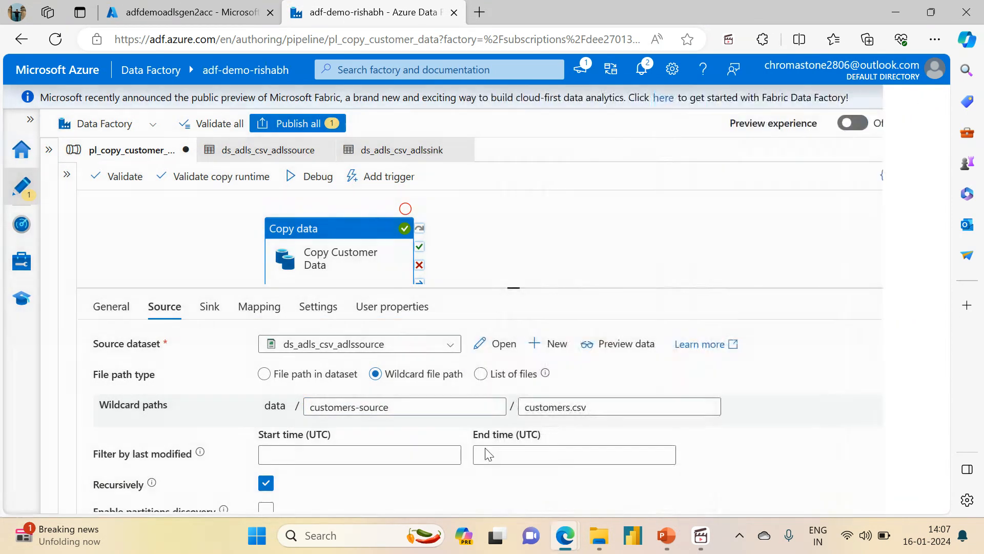
Step: Add a String parameter named source_file_path to the pl_copy_customer_data pipeline
click(177, 260)
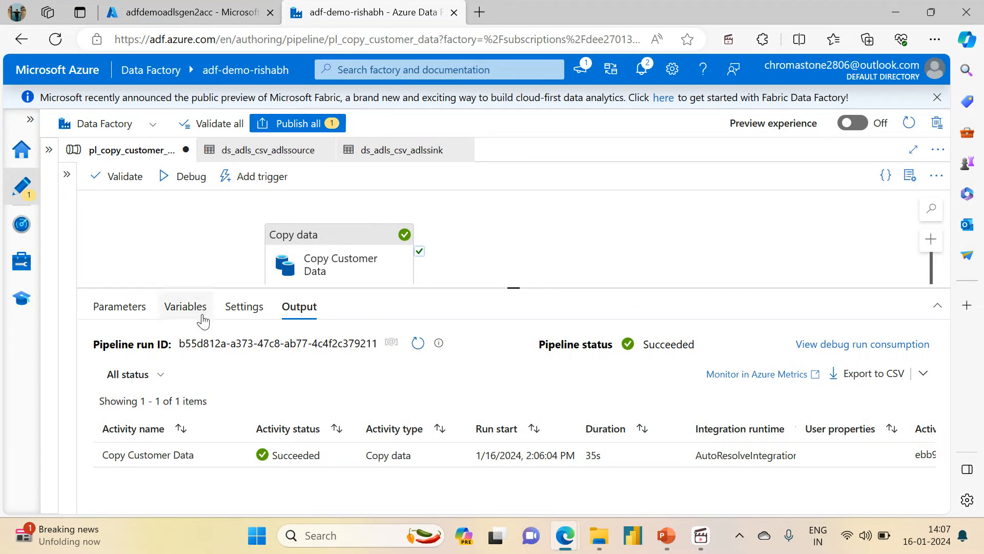
click(115, 320)
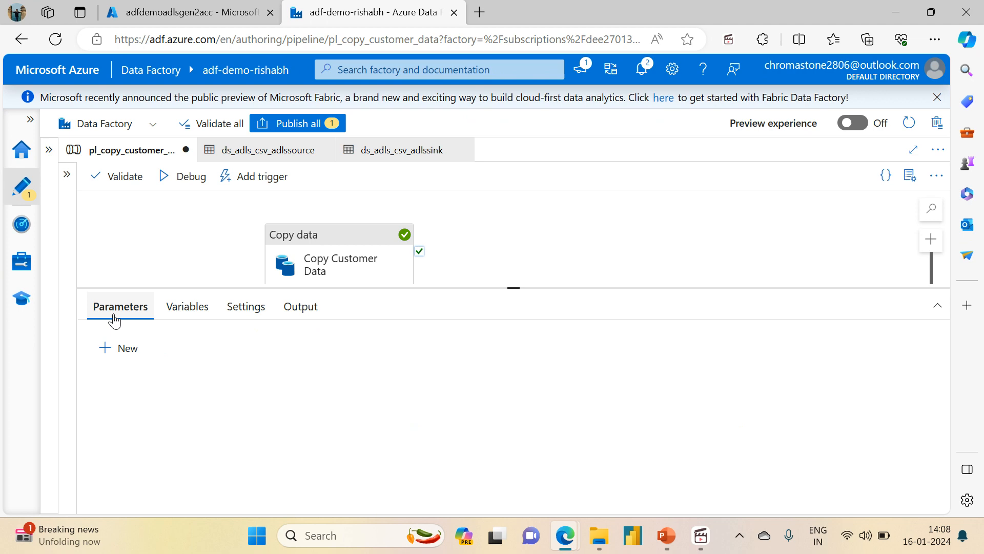
click(114, 346)
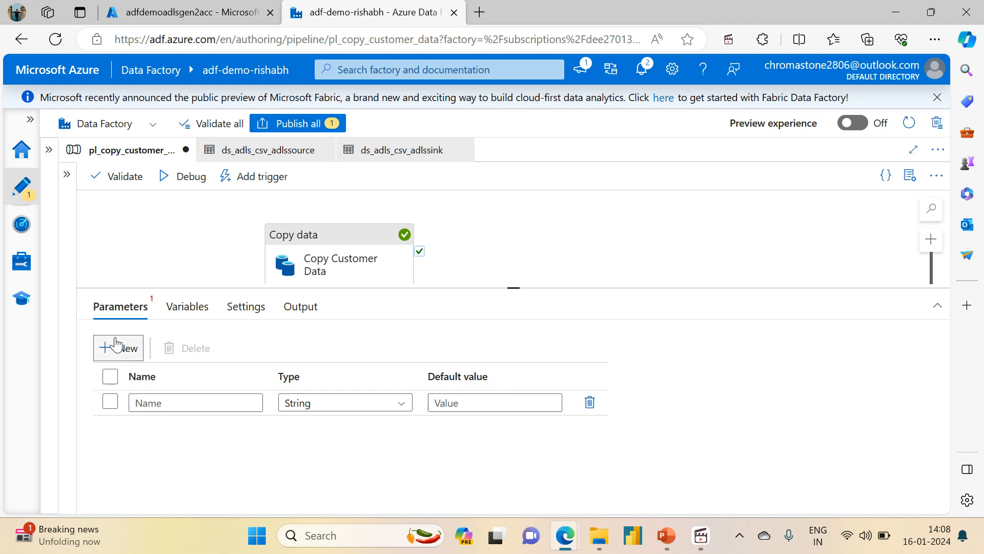
click(167, 398)
text(file)
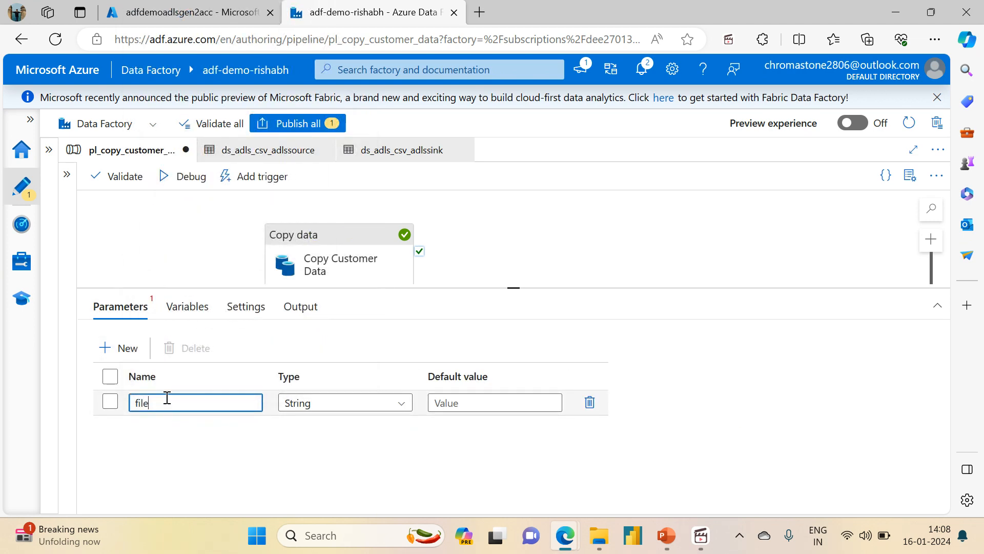
key(BackSpace)
key(BackSpace)
key(BackSpace)
text(so)
key(BackSpace)
key(BackSpace)
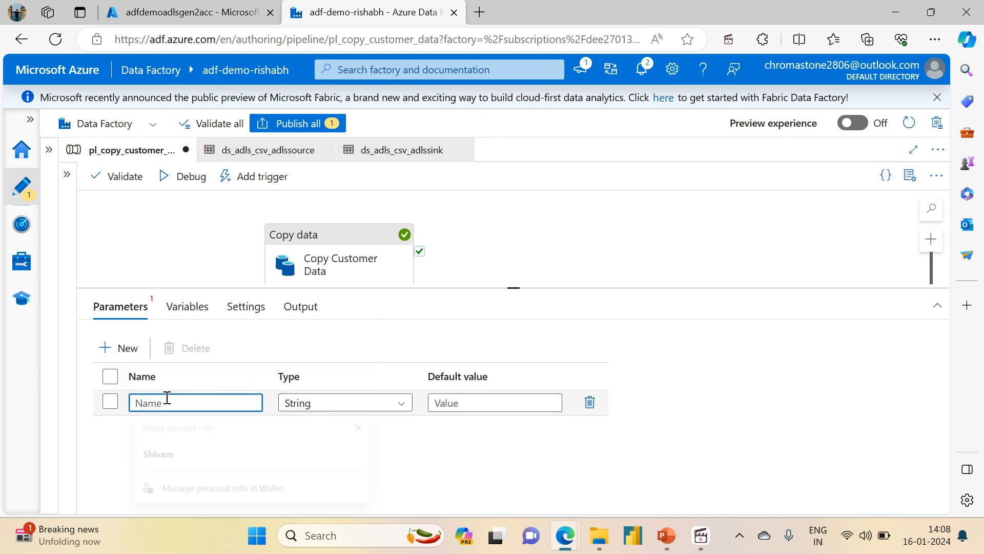
text(source)
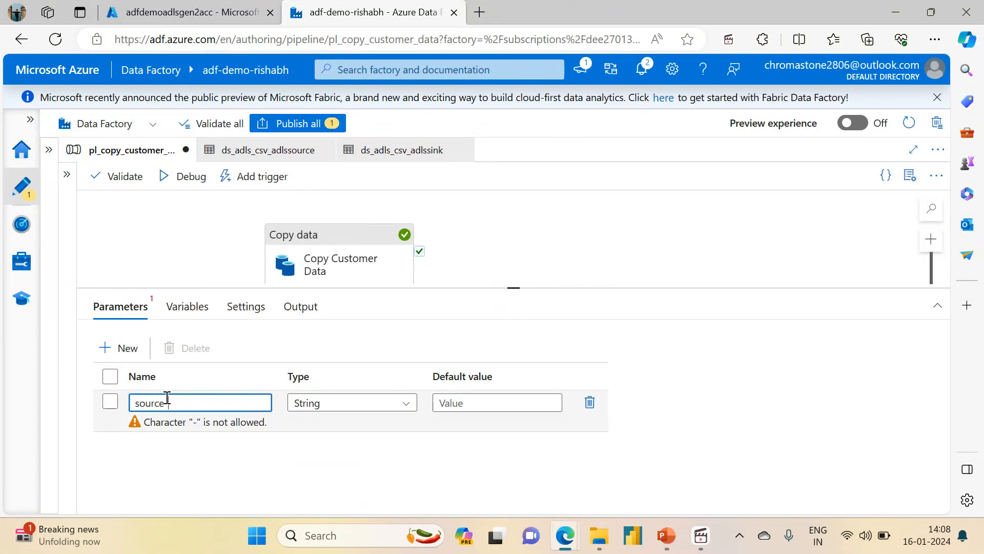
key(BackSpace)
text(_f)
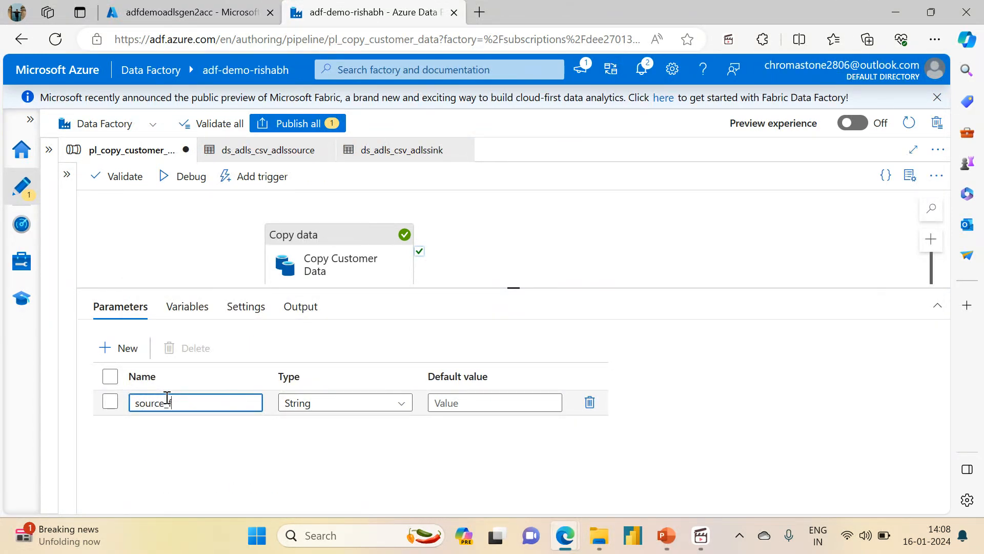
text(ile_path)
Step: Add a second String pipeline parameter named source_file_name
click(117, 347)
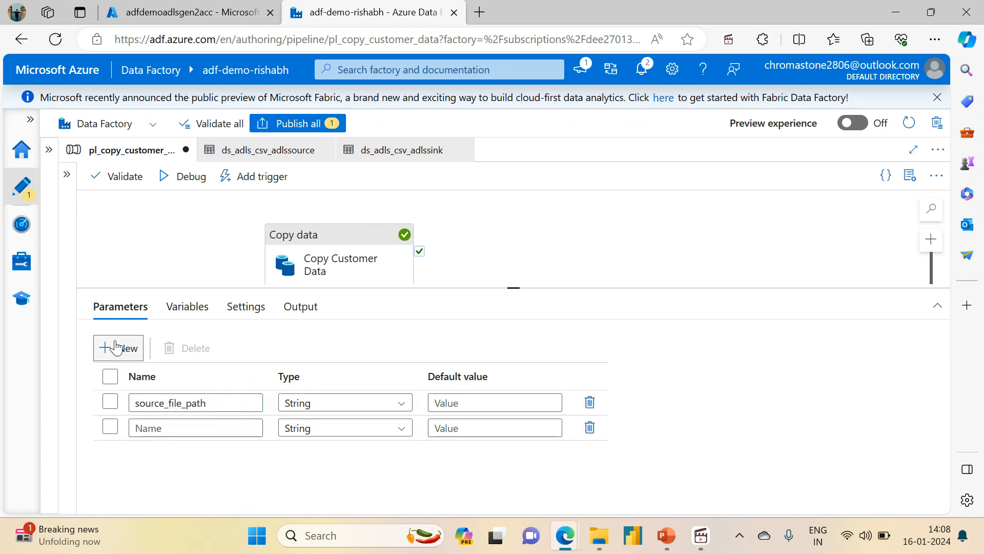
click(141, 428)
text(so)
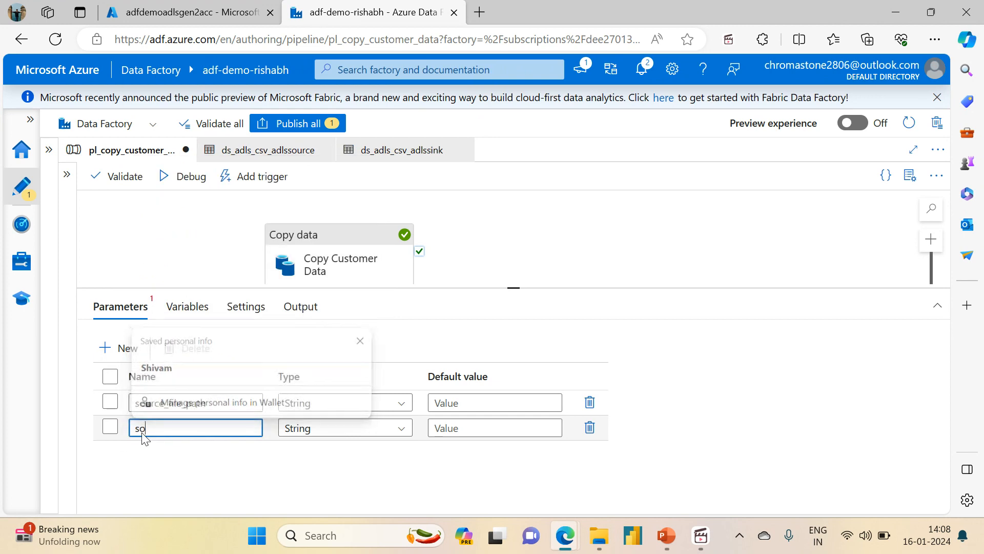
text(urce_file_name)
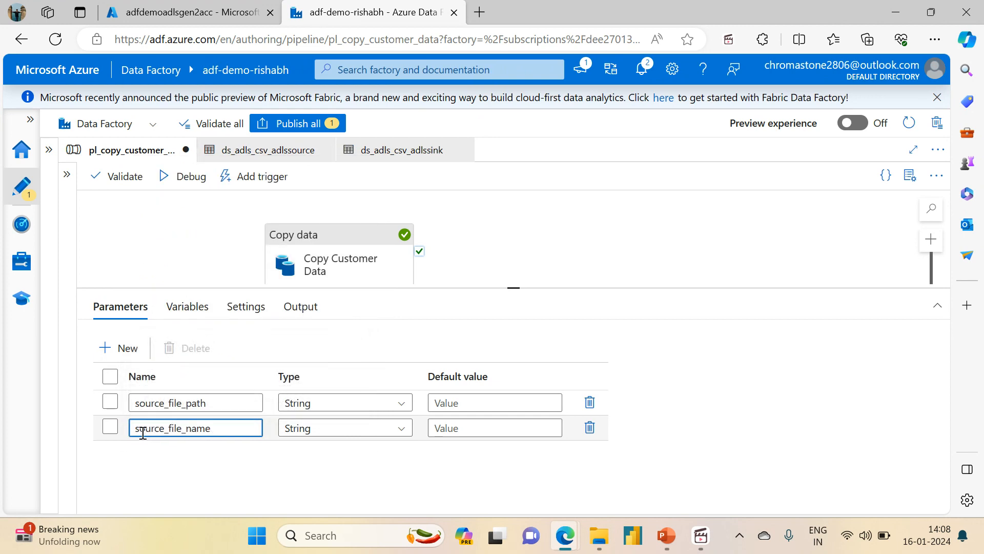
click(174, 469)
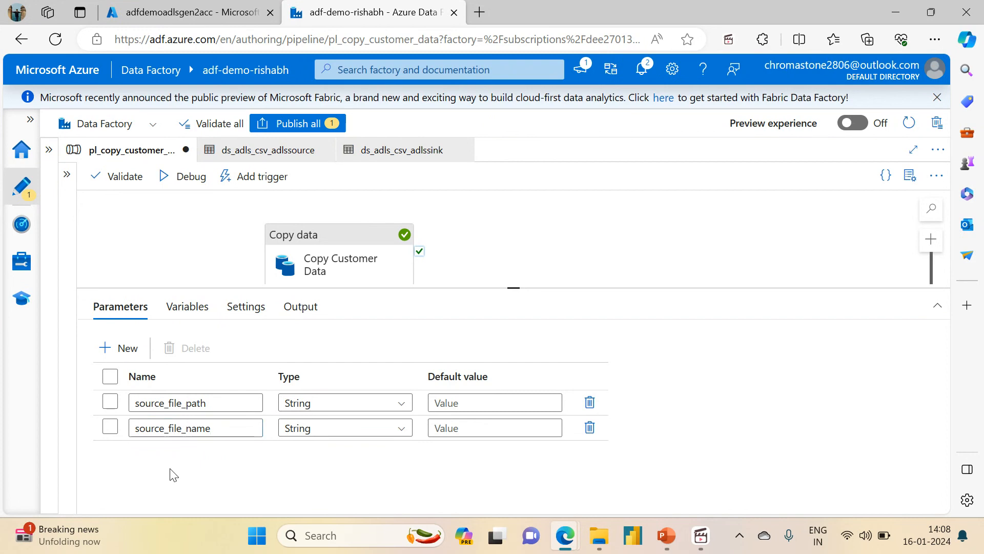
Step: Add a third String pipeline parameter named sink_file_path
click(126, 354)
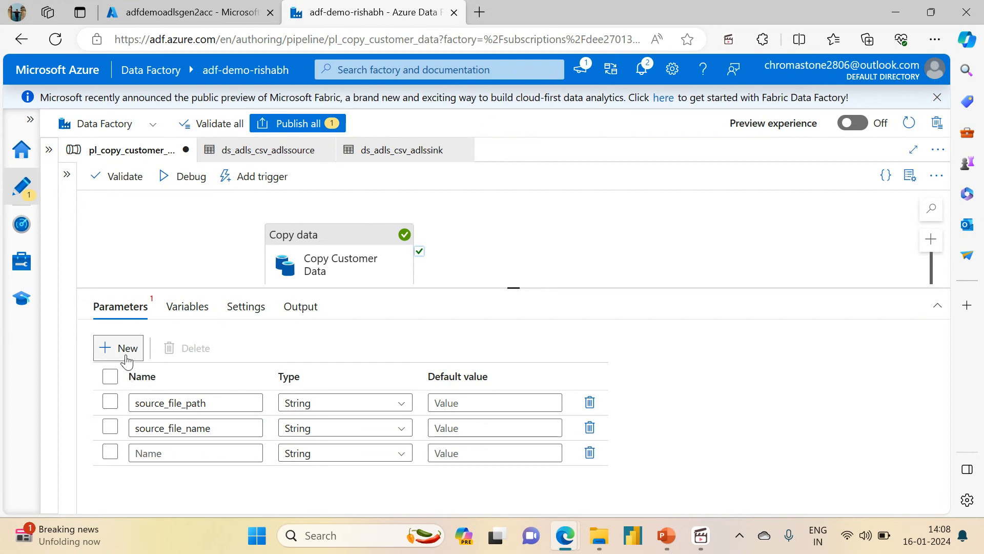
click(189, 454)
text(so)
key(BackSpace)
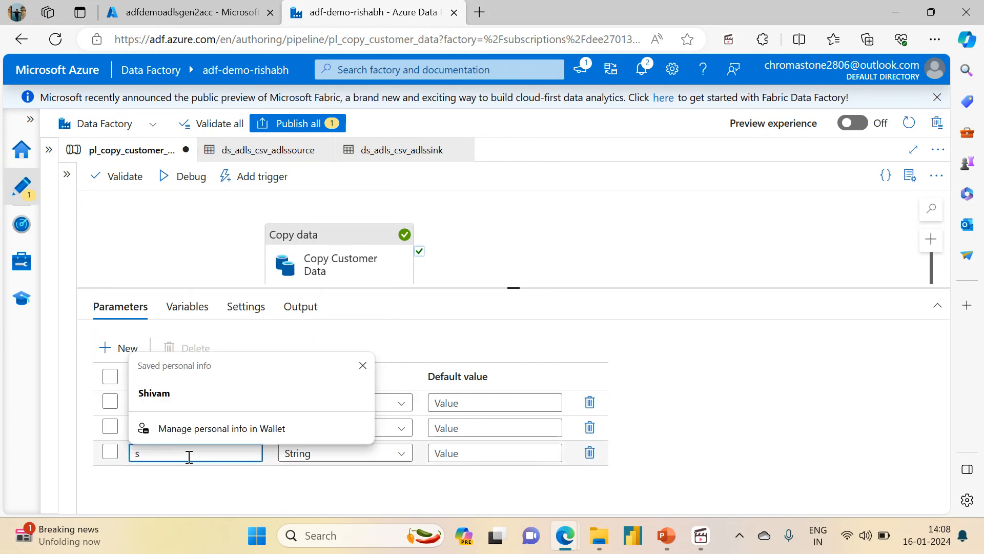
text(ink_file_path)
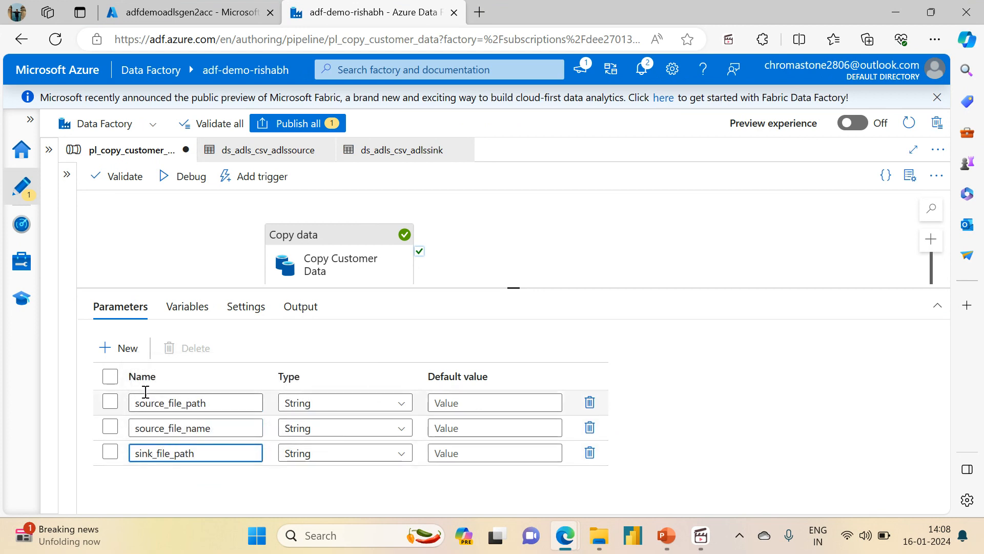
Step: Add a fourth String pipeline parameter named sink_file_name
click(116, 348)
click(146, 477)
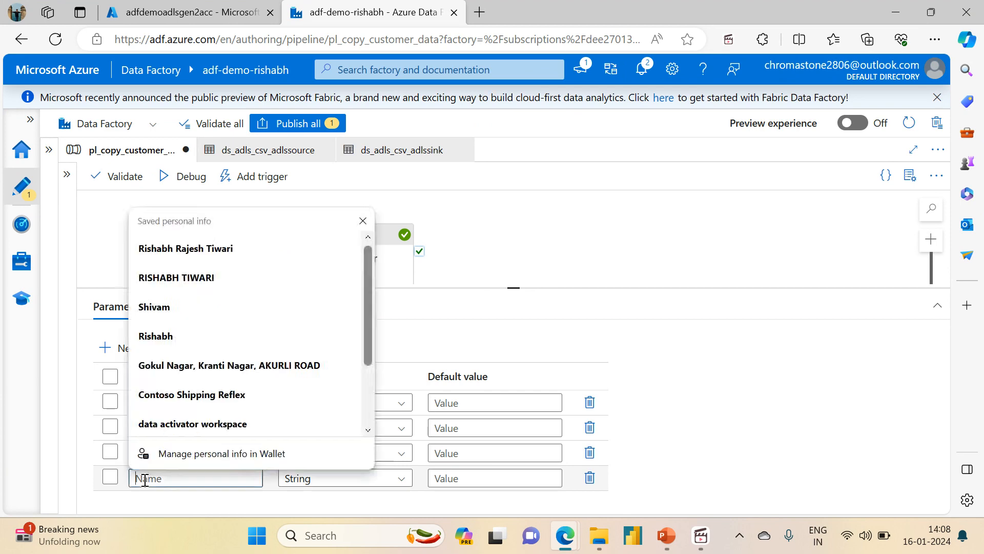
text(sink_file)
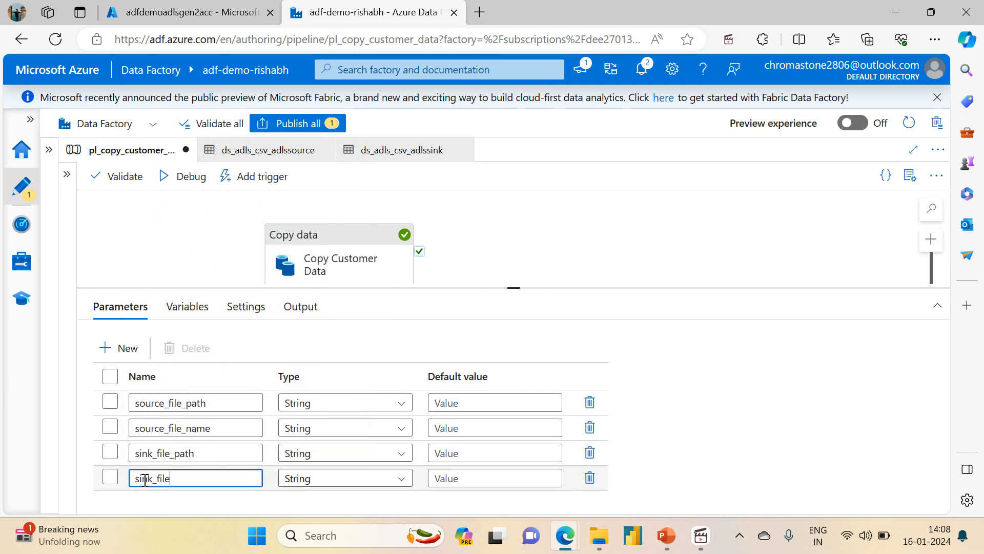
text(_name)
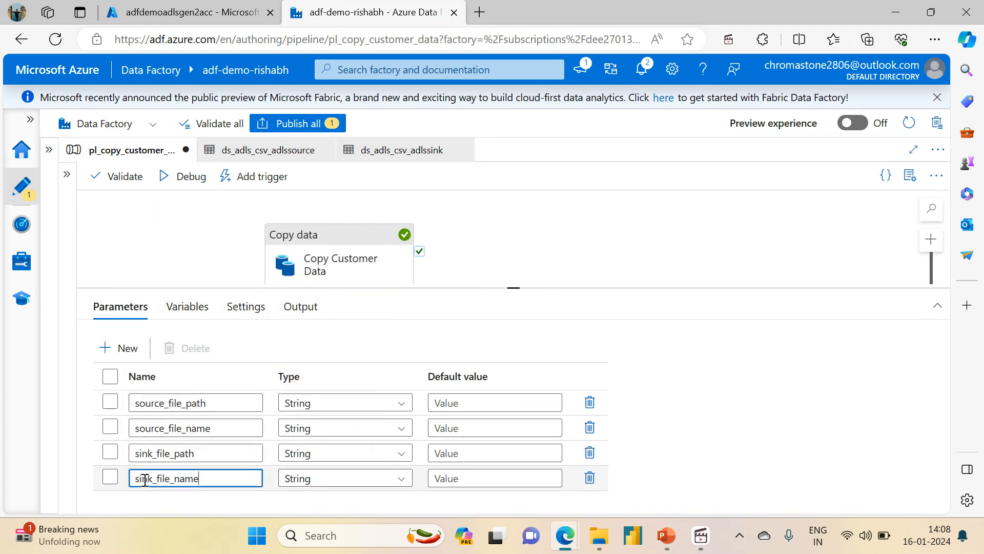
click(215, 513)
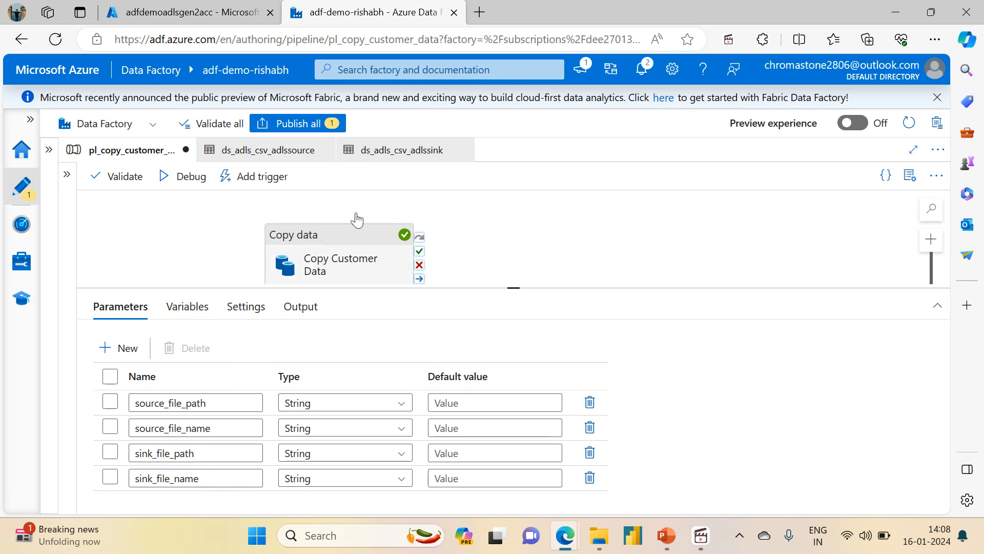
Step: Set the default values of source_file_path to customers-source and source_file_name to customers.csv
click(478, 400)
text(c)
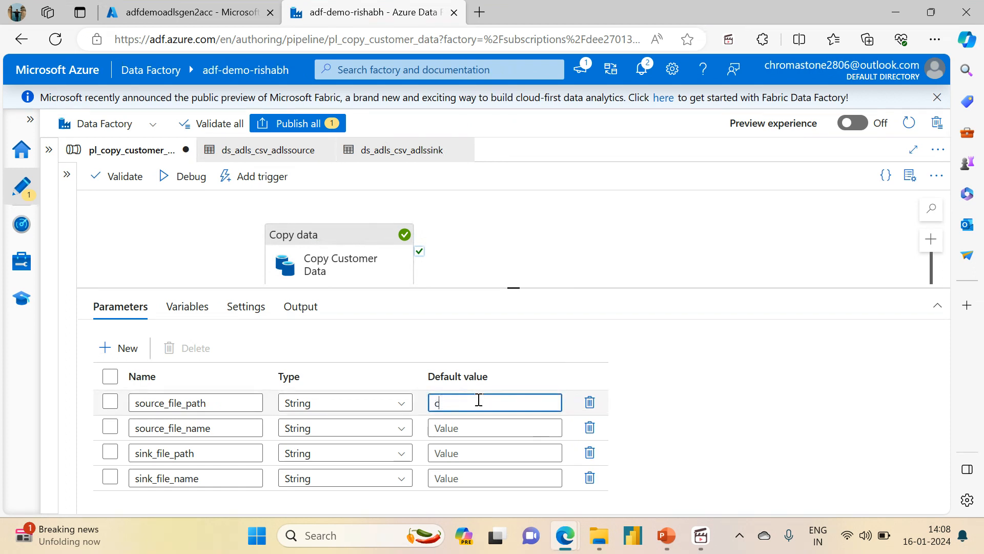
text(ous)
key(BackSpace)
key(BackSpace)
text(ustomers-source)
click(454, 433)
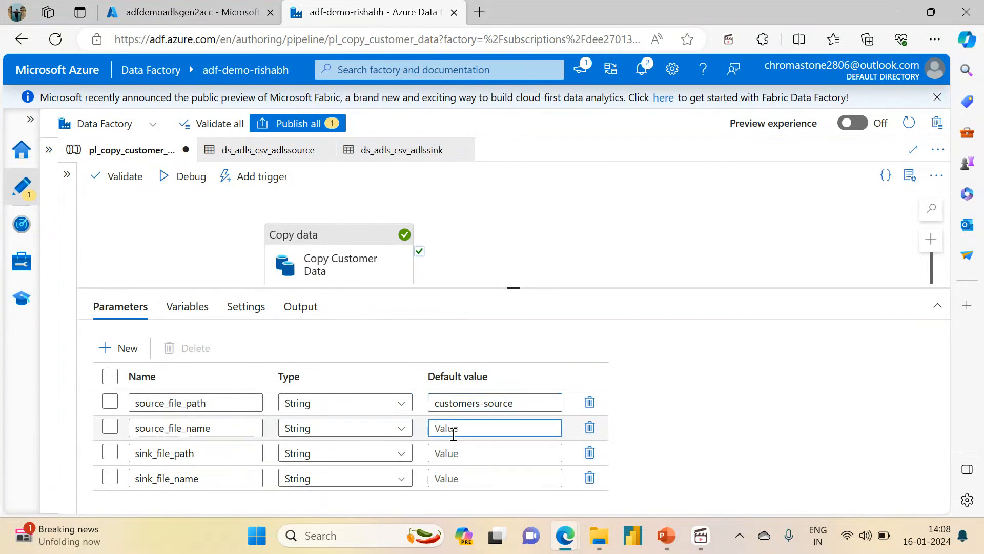
text(customers.csv)
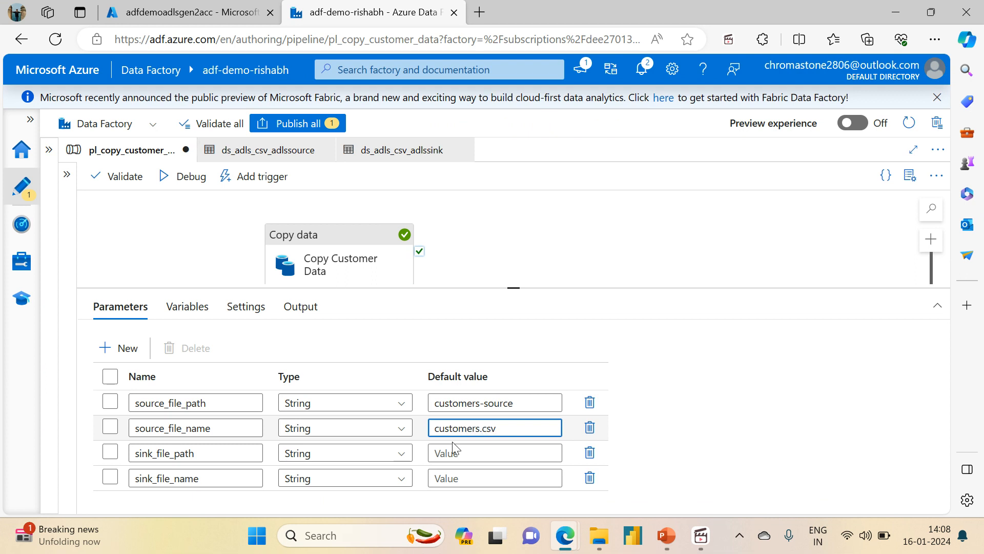
Step: Set the default values of sink_file_path to customers-sink and sink_file_name to customer1.csv
click(452, 453)
text(cousto)
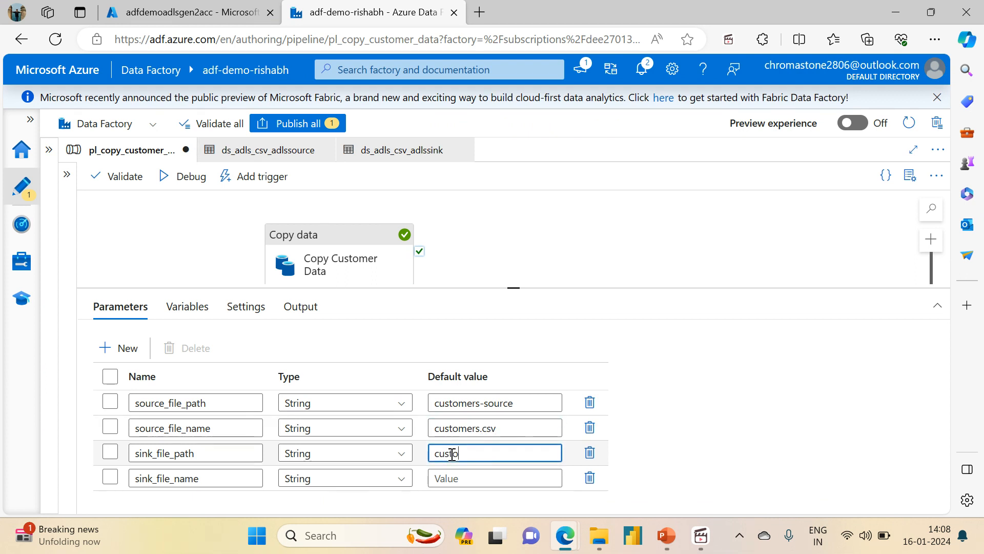
text(mers-sink)
click(445, 479)
text(customer)
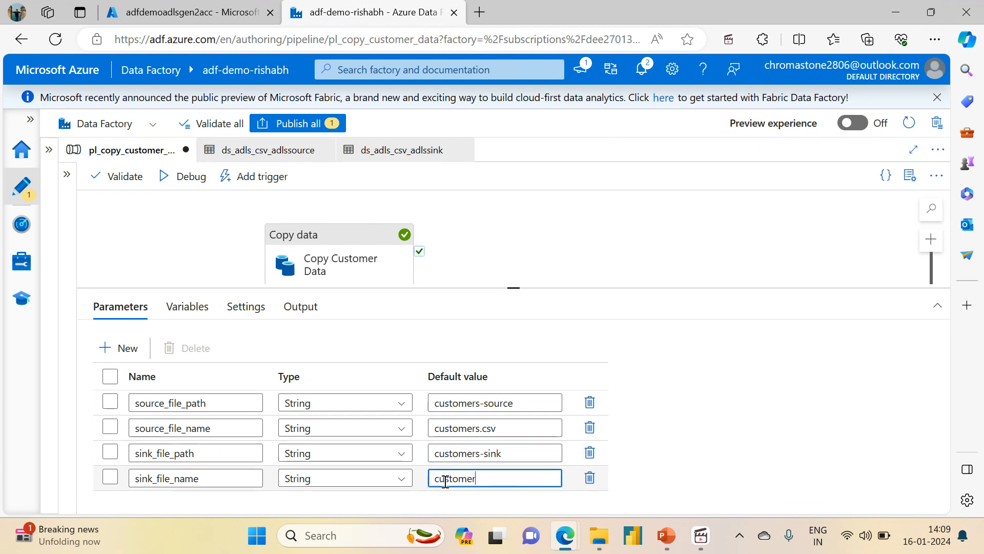
text(-)
key(BackSpace)
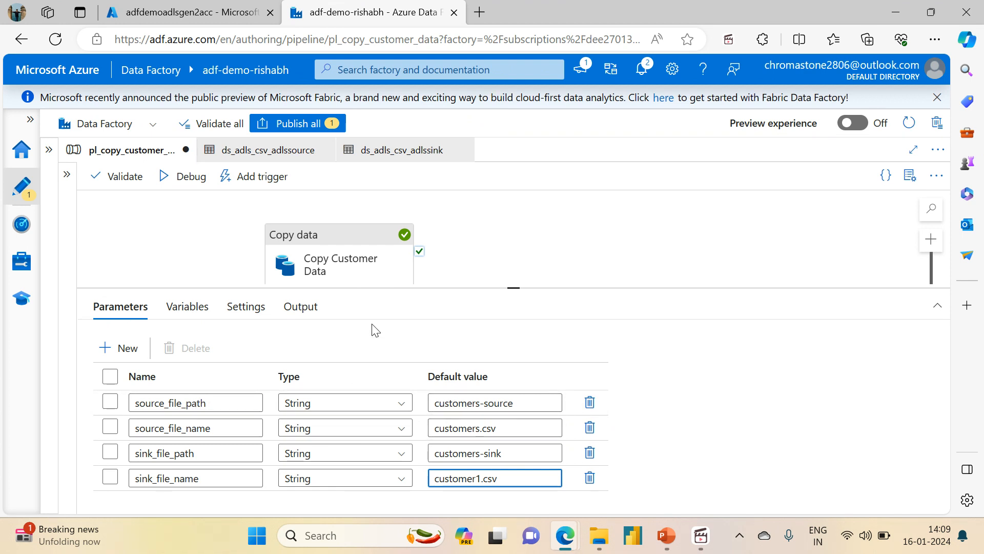
Step: Clear the hardcoded wildcard folder path and wildcard file name in the source settings of the Copy Customer Data activity
click(343, 240)
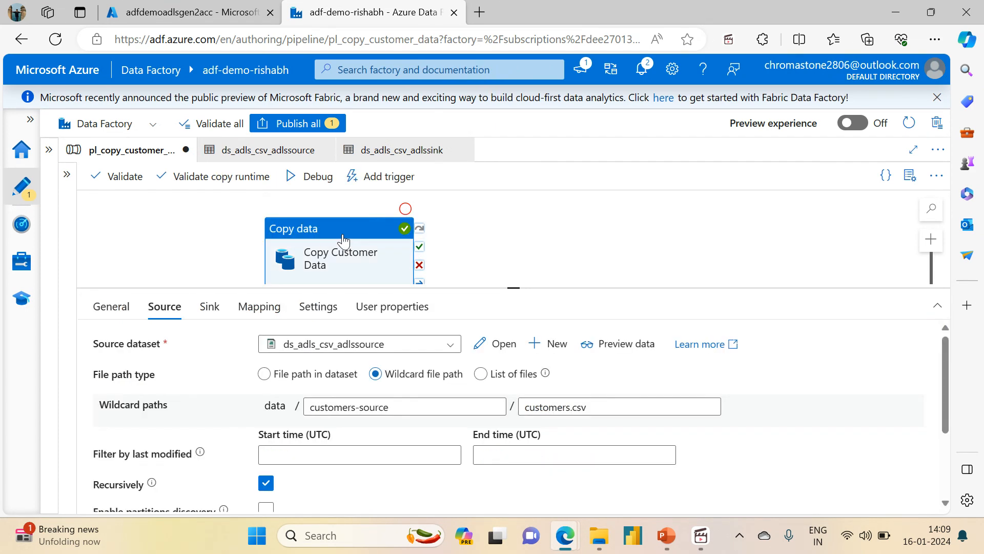
click(409, 407)
drag(408, 406, 306, 407)
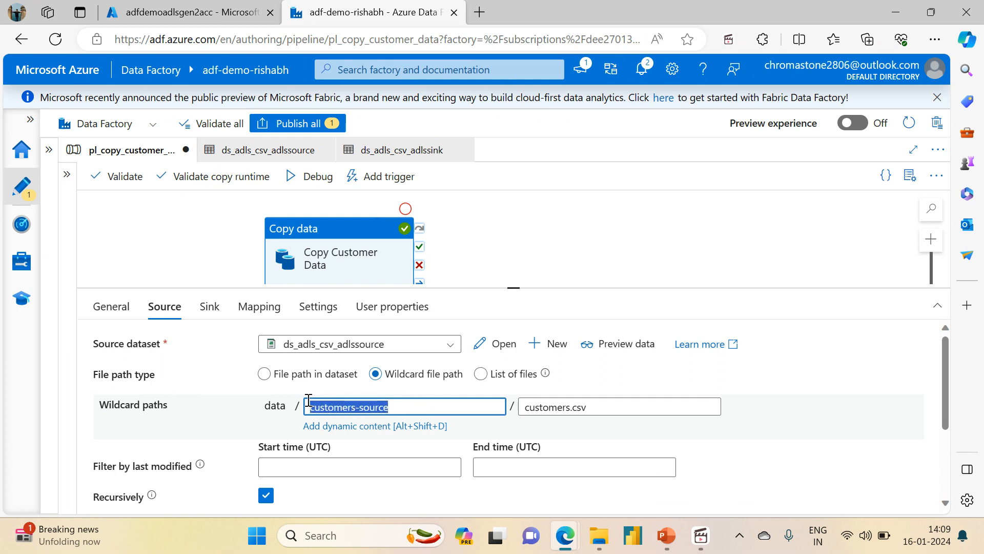
key(BackSpace)
drag(595, 407, 479, 398)
key(BackSpace)
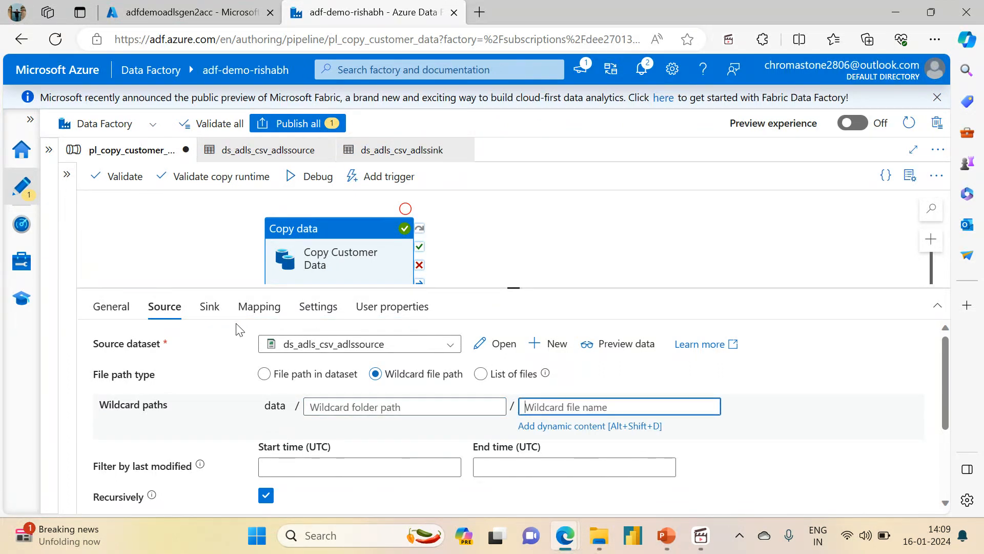
Step: Open the sink dataset ds_adls_csv_adlssink and clear the directory and file name in its file path
click(210, 308)
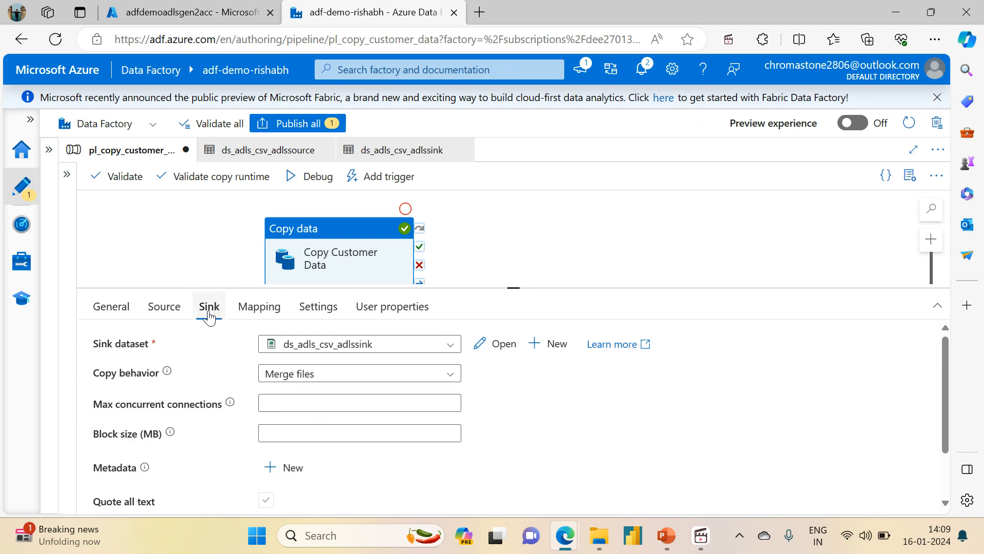
click(496, 344)
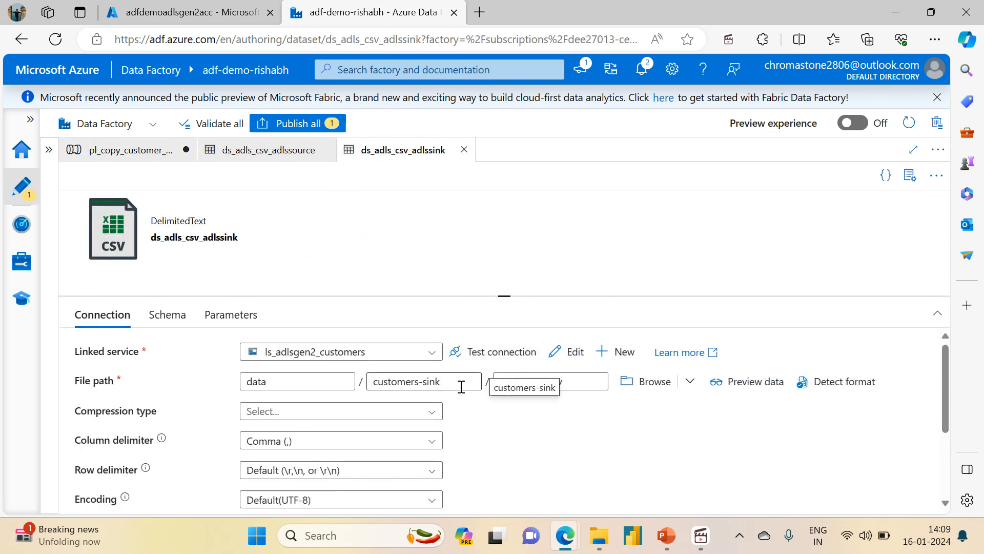
drag(451, 389, 331, 388)
key(BackSpace)
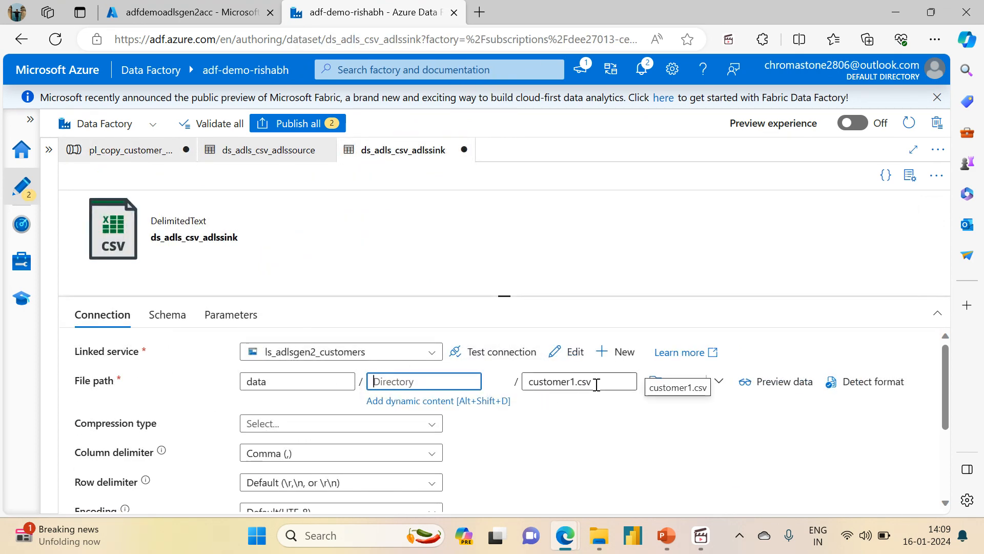
drag(595, 383, 487, 380)
key(BackSpace)
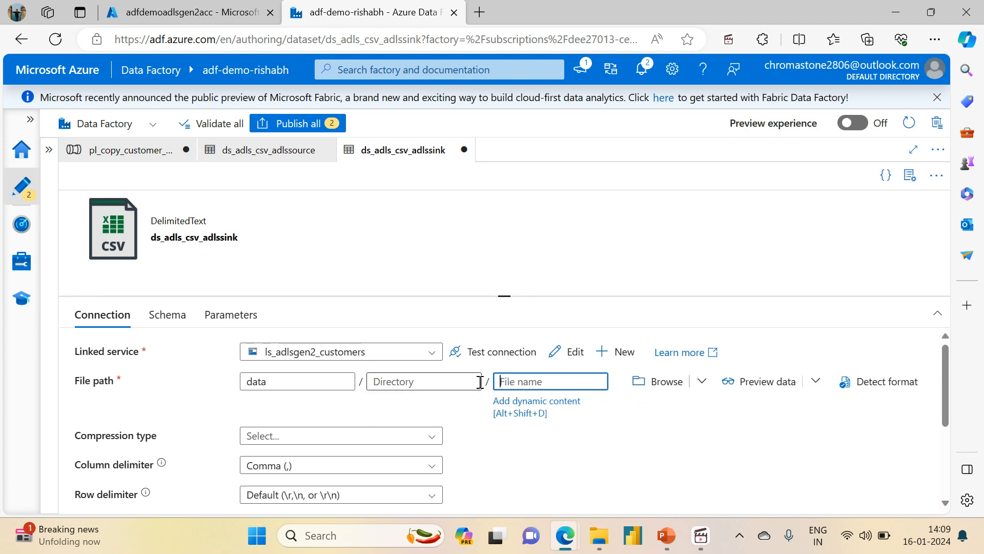
click(254, 151)
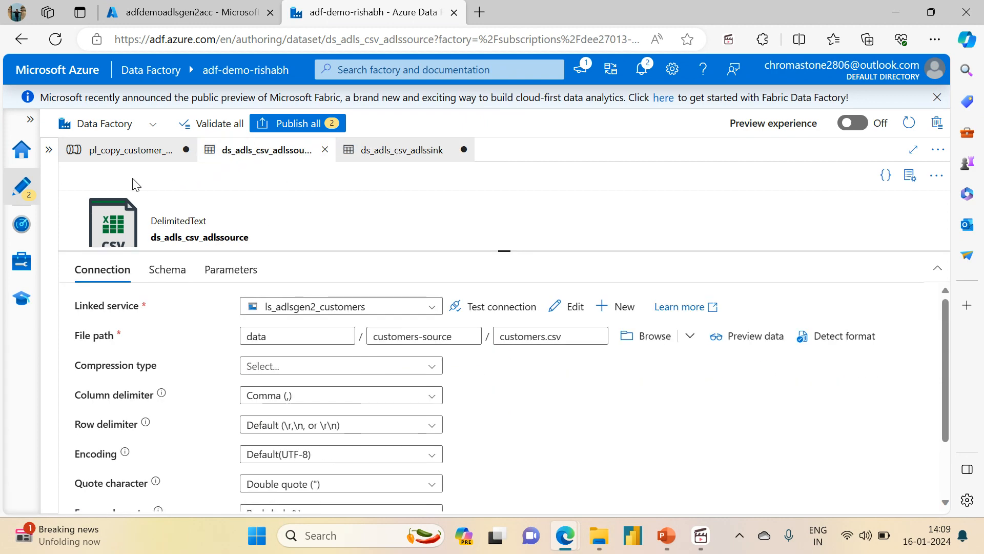
click(125, 150)
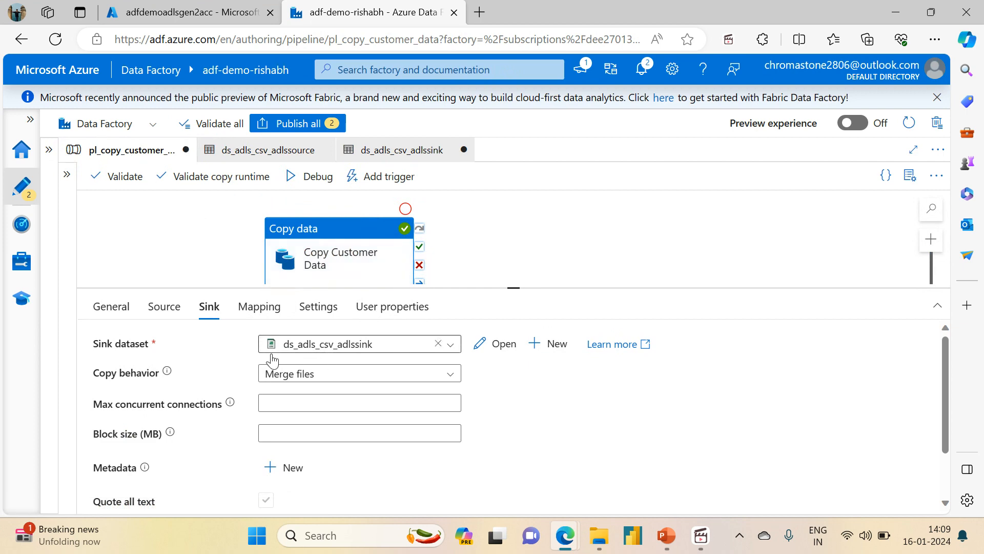
click(160, 315)
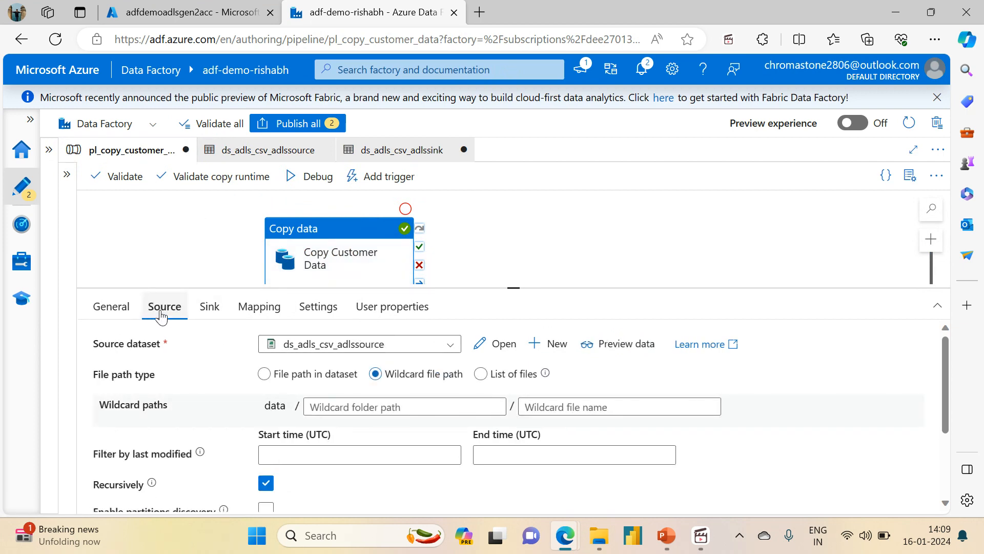
click(356, 407)
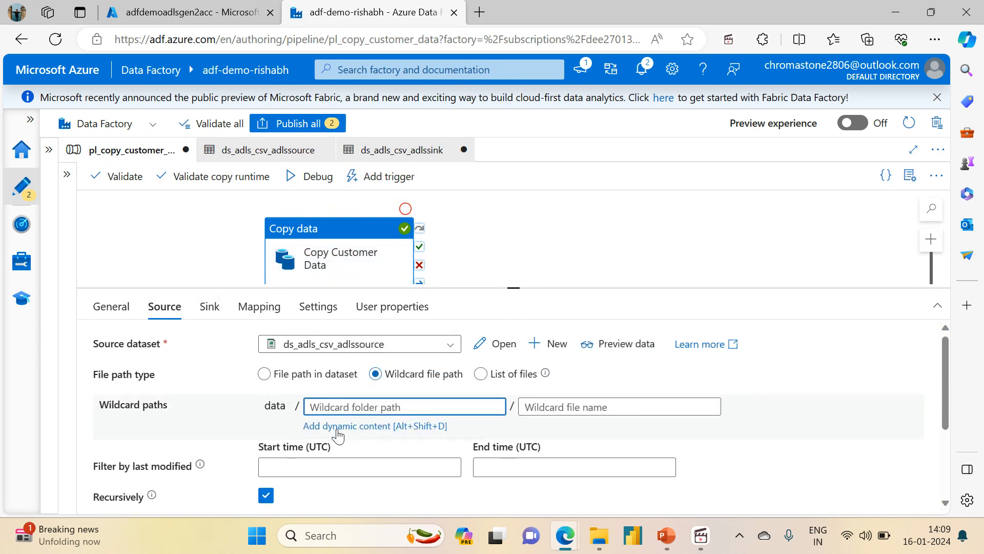
click(337, 426)
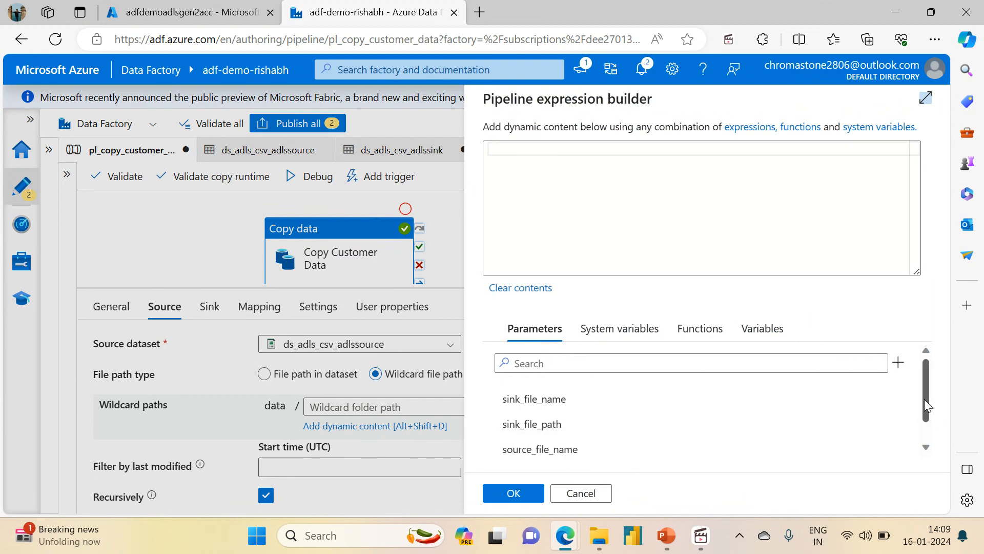
drag(924, 404, 925, 421)
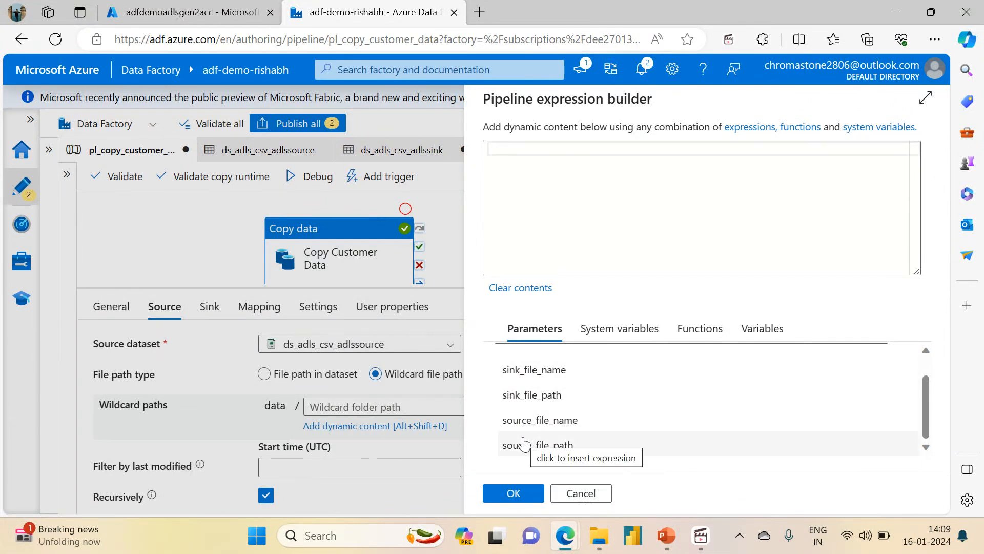
click(529, 452)
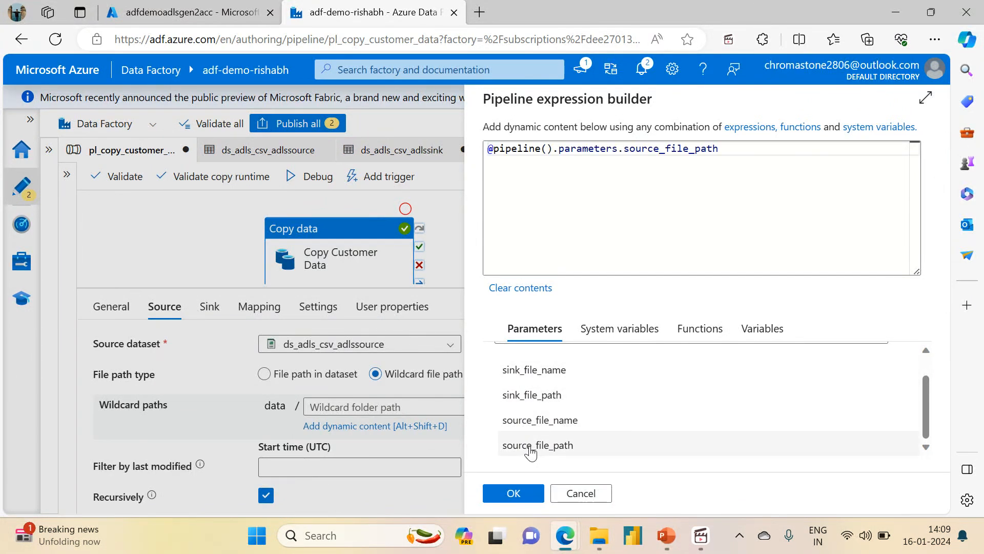
click(513, 493)
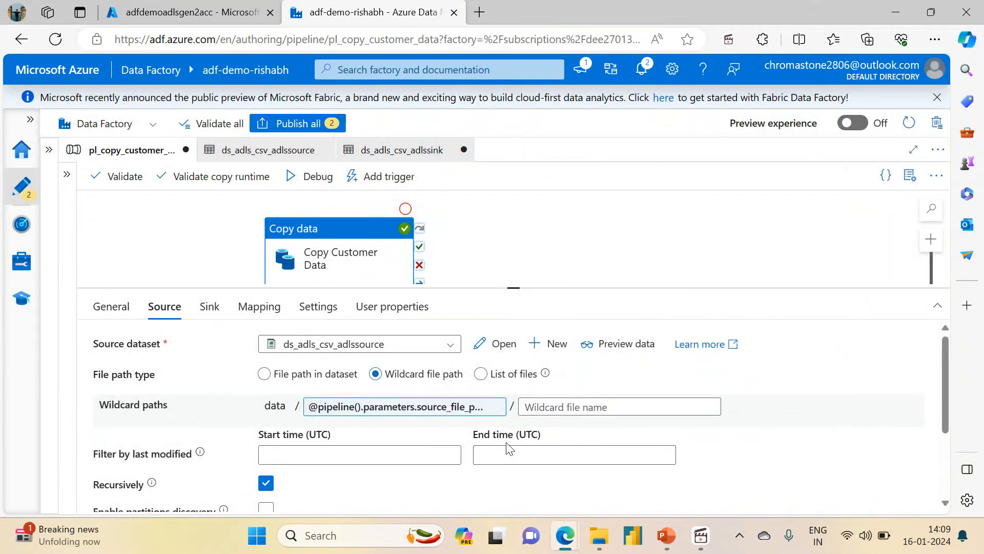
click(549, 407)
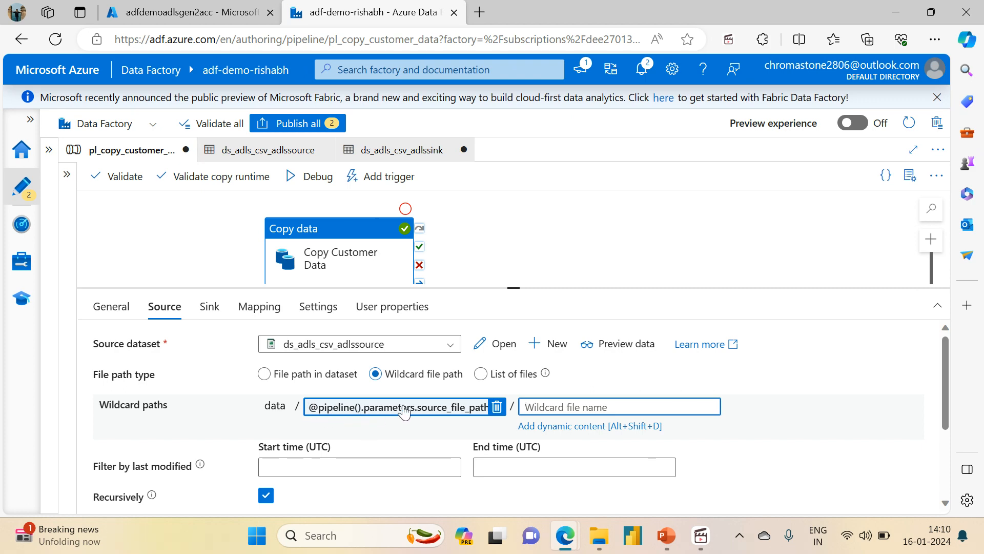
click(521, 407)
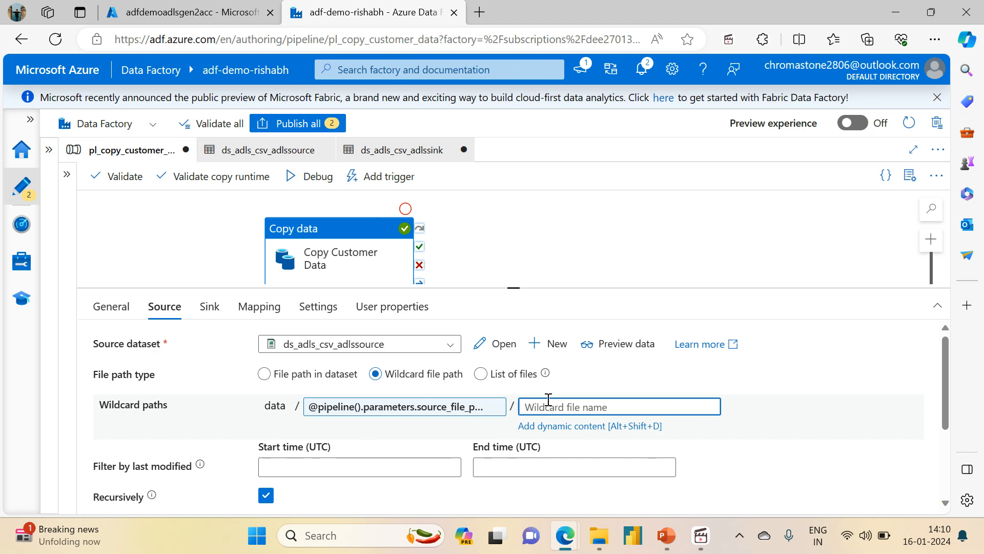
click(540, 426)
click(565, 449)
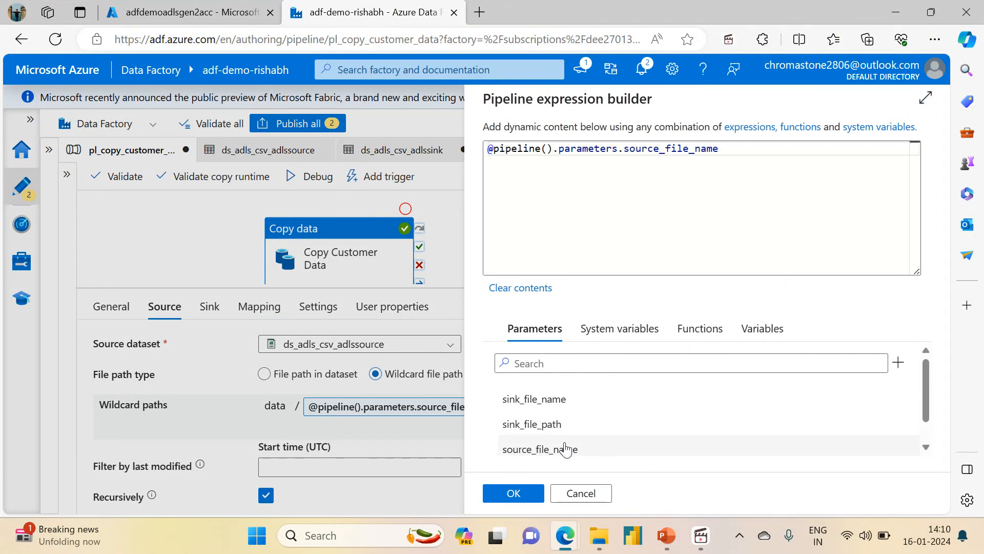
click(513, 493)
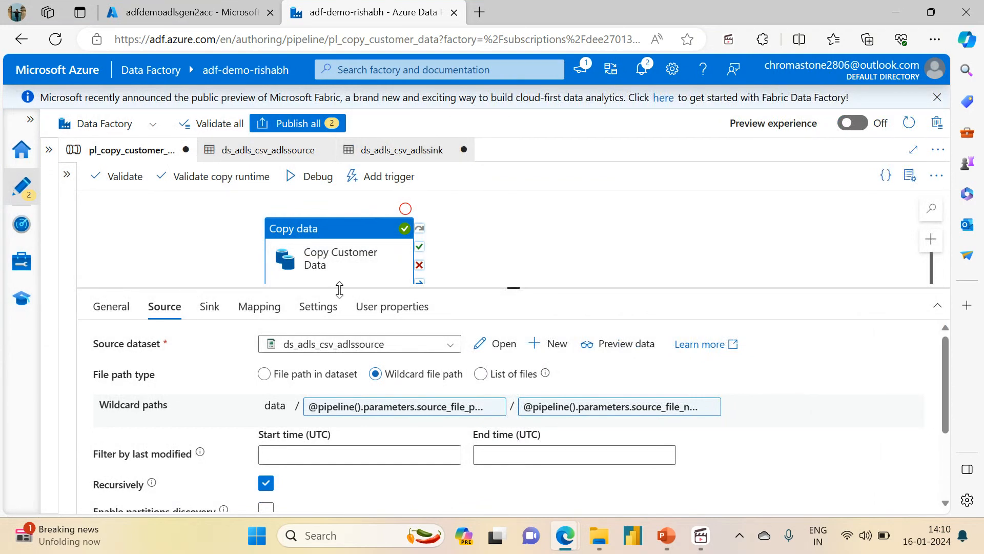
click(402, 150)
click(394, 381)
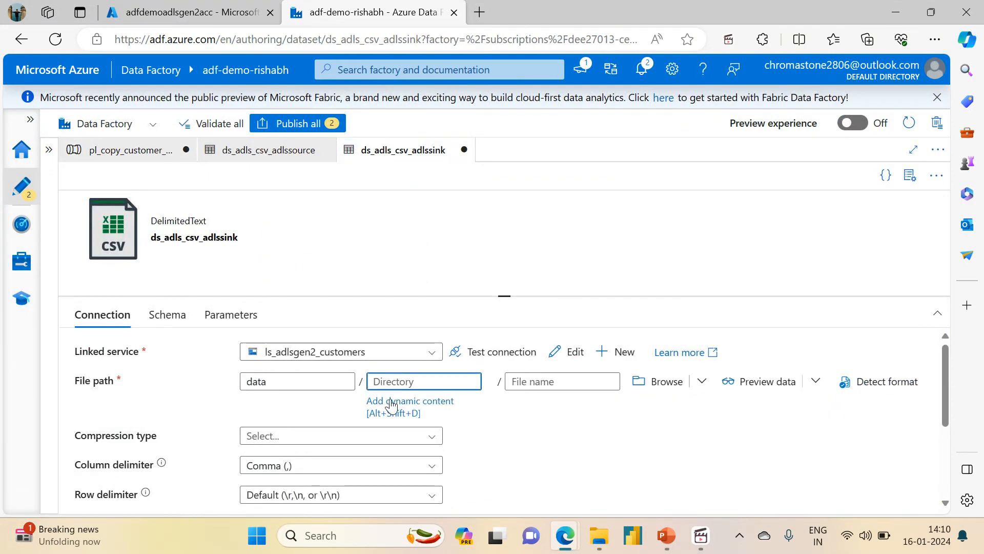
click(388, 407)
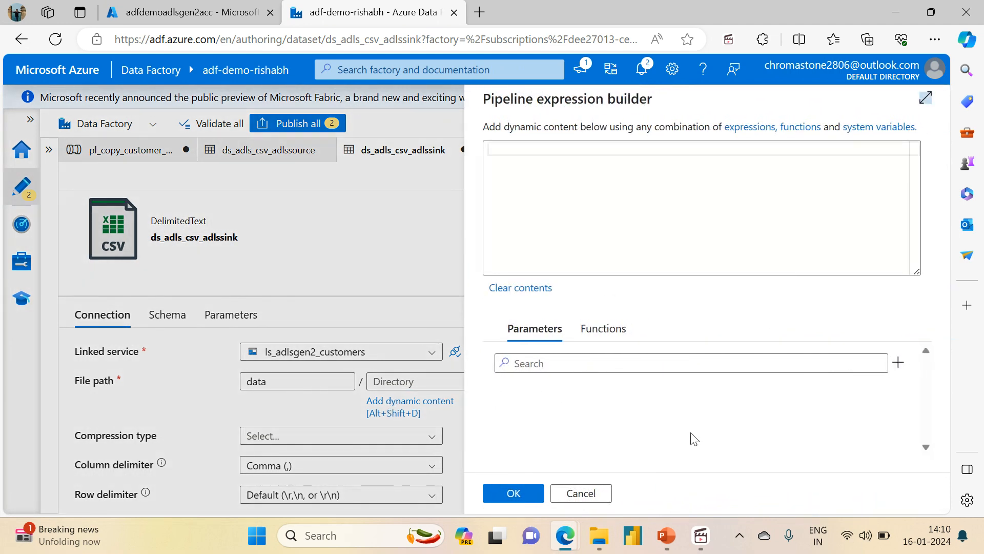
click(589, 340)
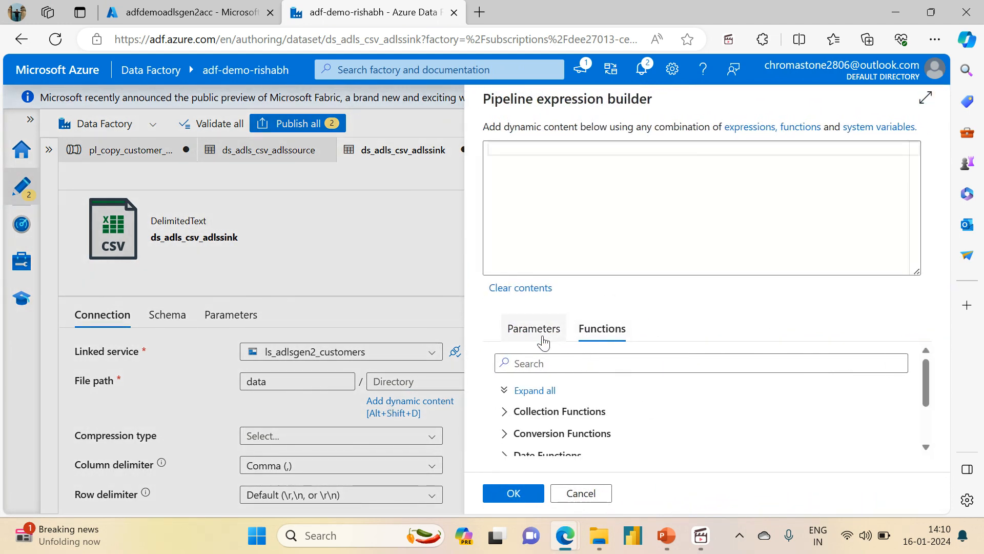
click(544, 341)
click(602, 334)
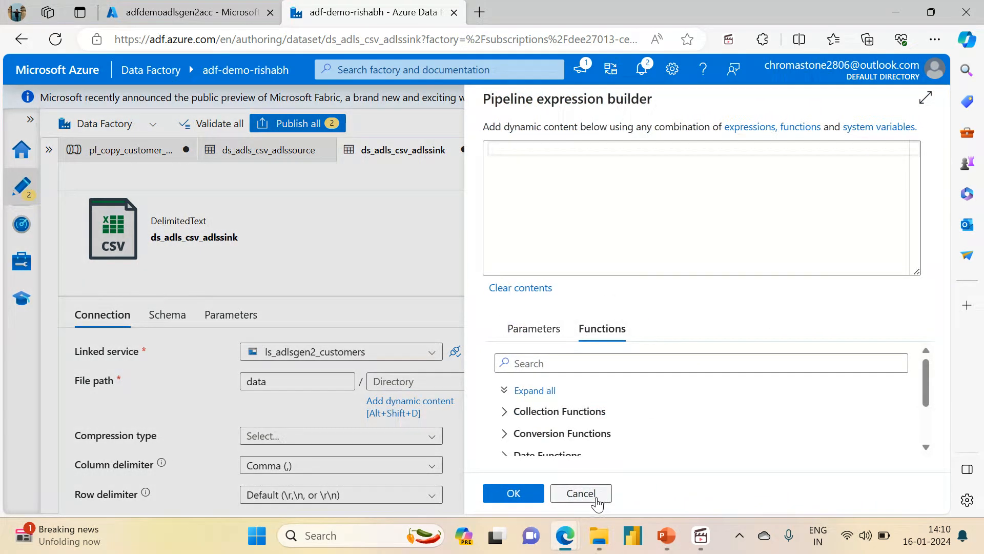
click(593, 495)
Step: Reopen the sink dataset ds_adls_csv_adlssink from the sink settings of the Copy Customer Data activity
click(128, 152)
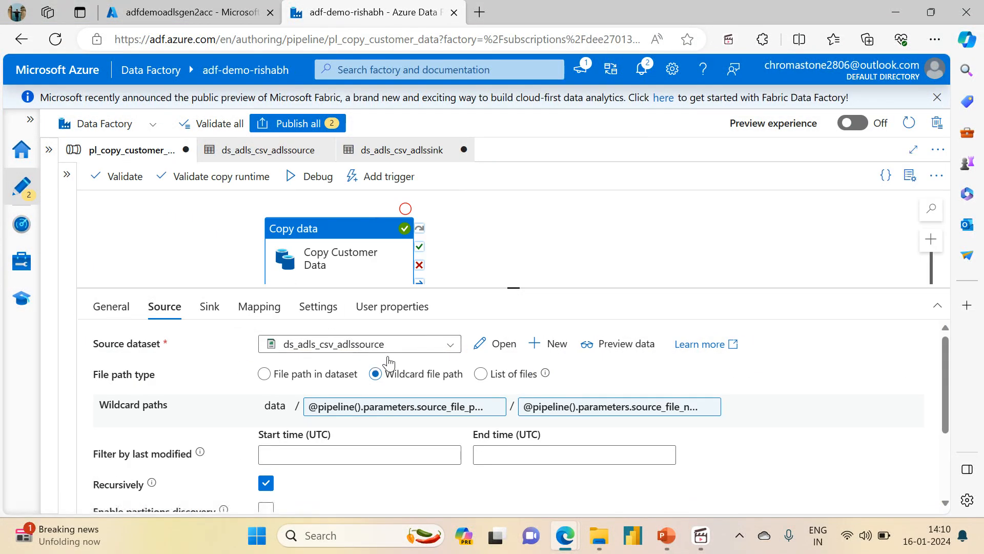
click(209, 306)
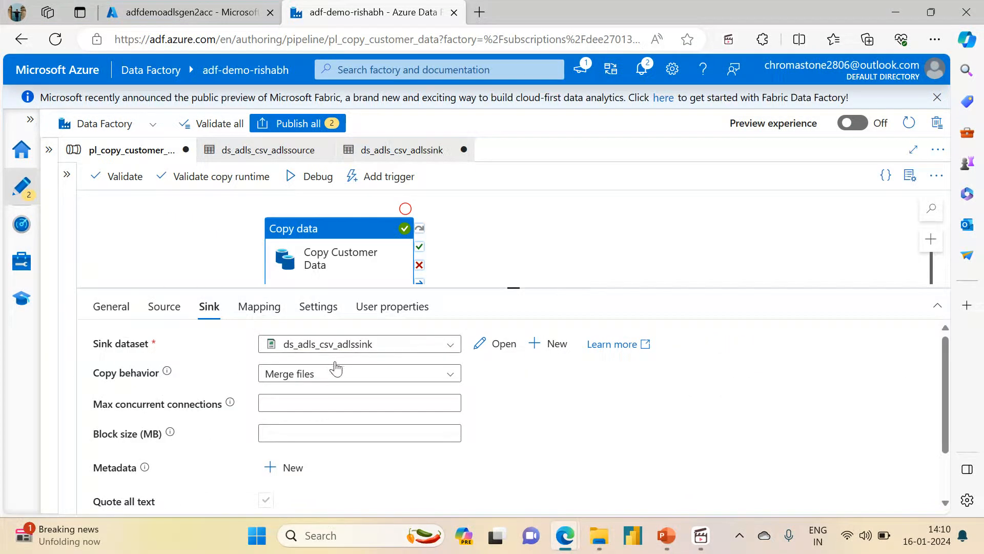
click(486, 345)
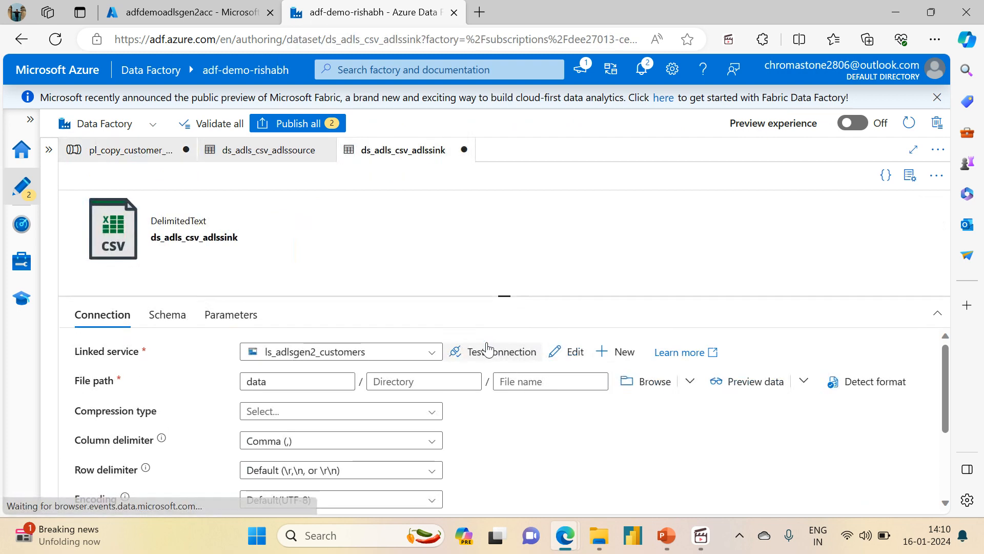
click(392, 380)
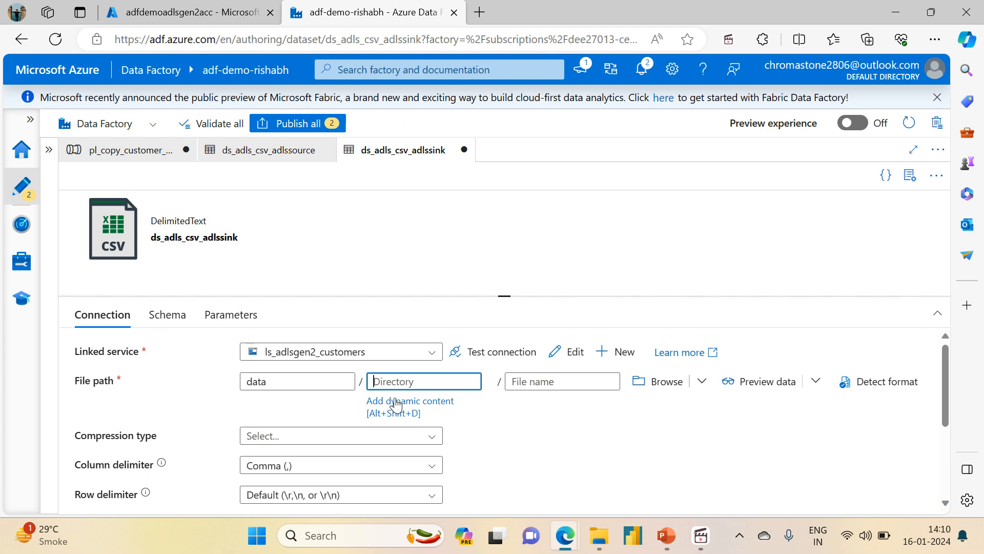
click(395, 402)
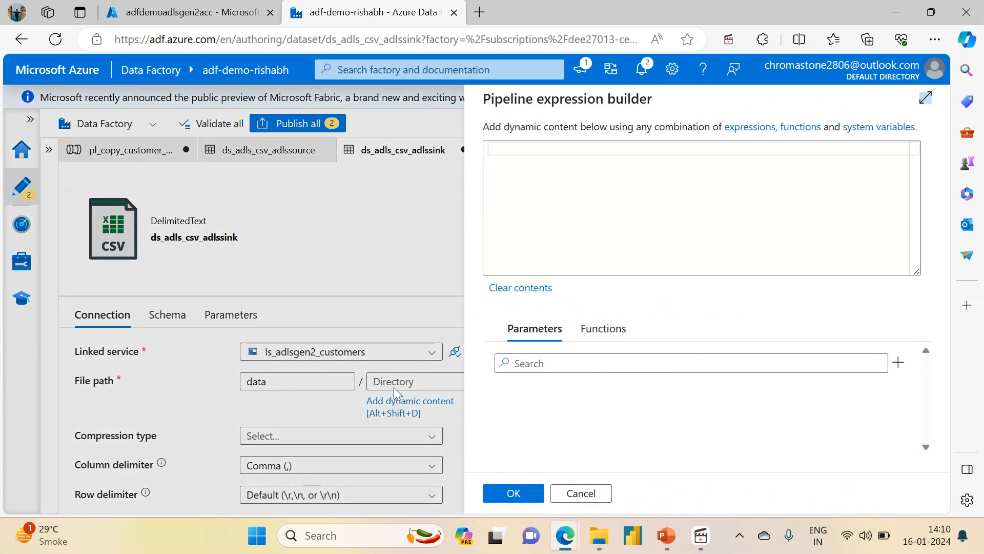
click(899, 366)
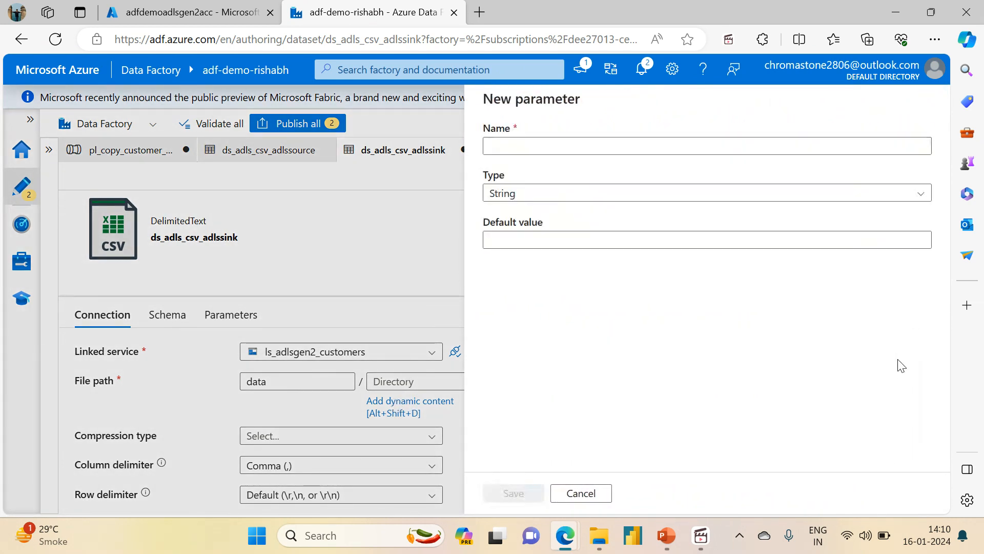
click(520, 147)
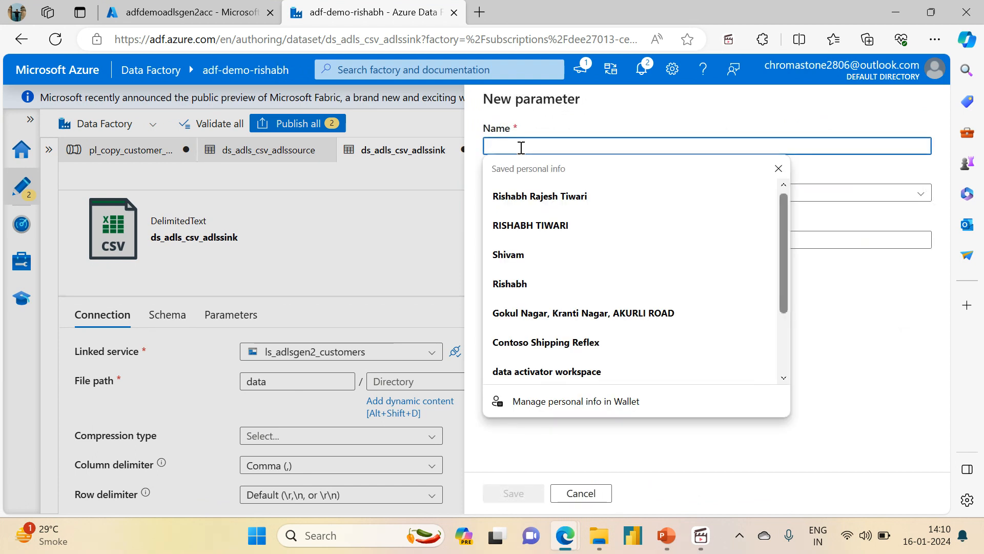
text(source)
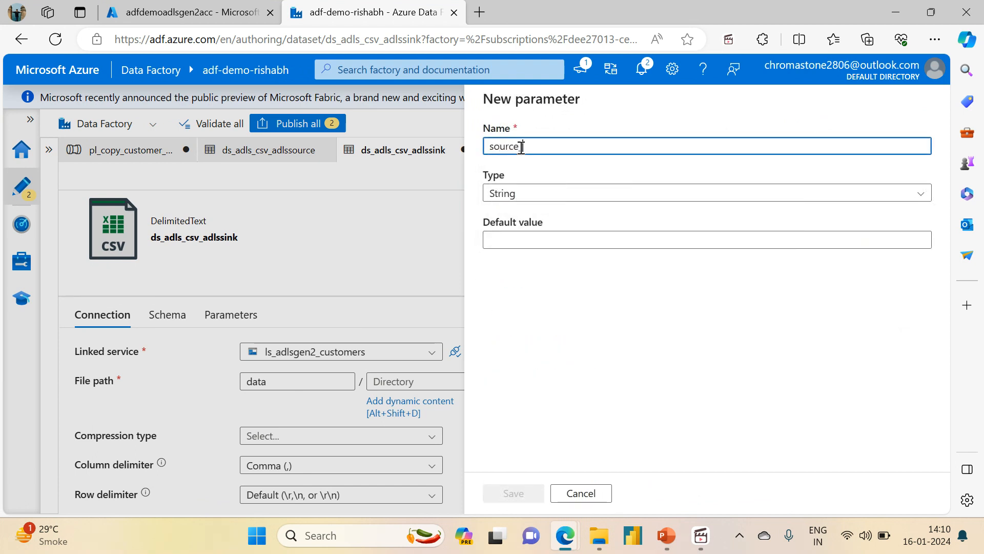
key(BackSpace)
key(BackSpace)
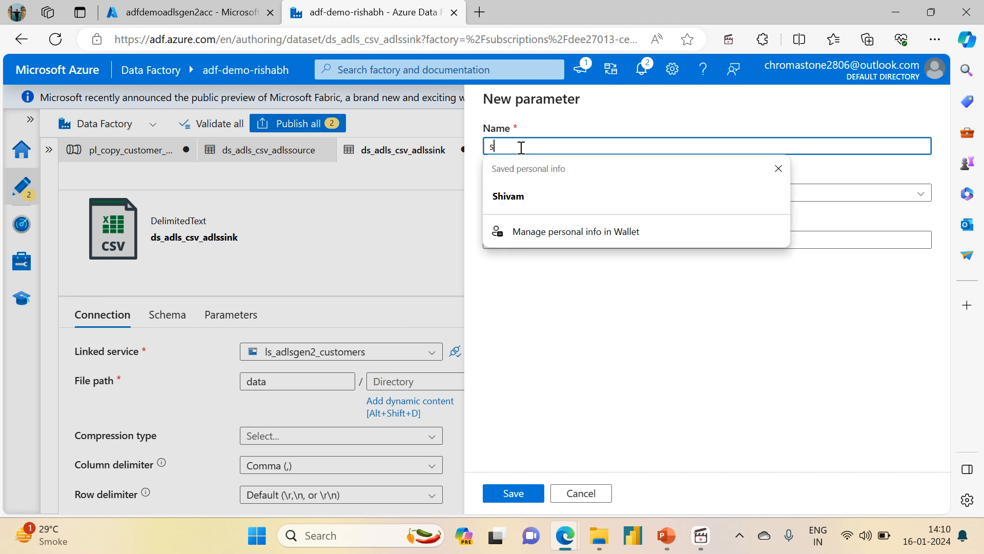
text(ink)
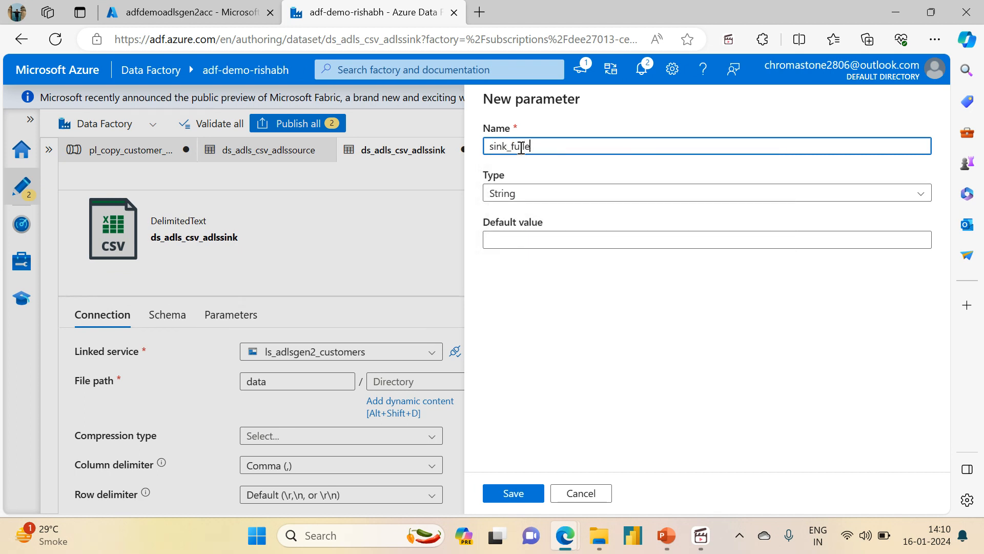
text(_fu)
key(BackSpace)
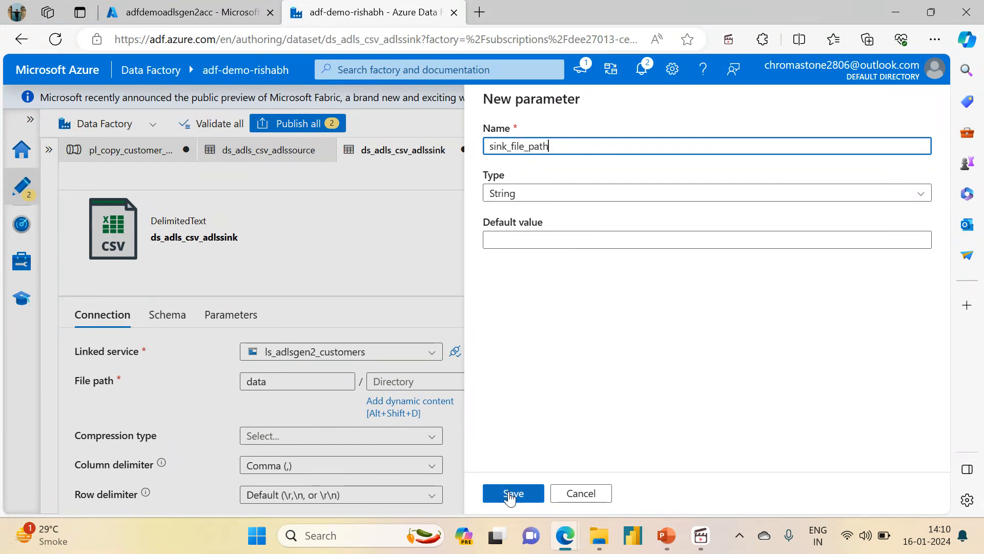
click(510, 493)
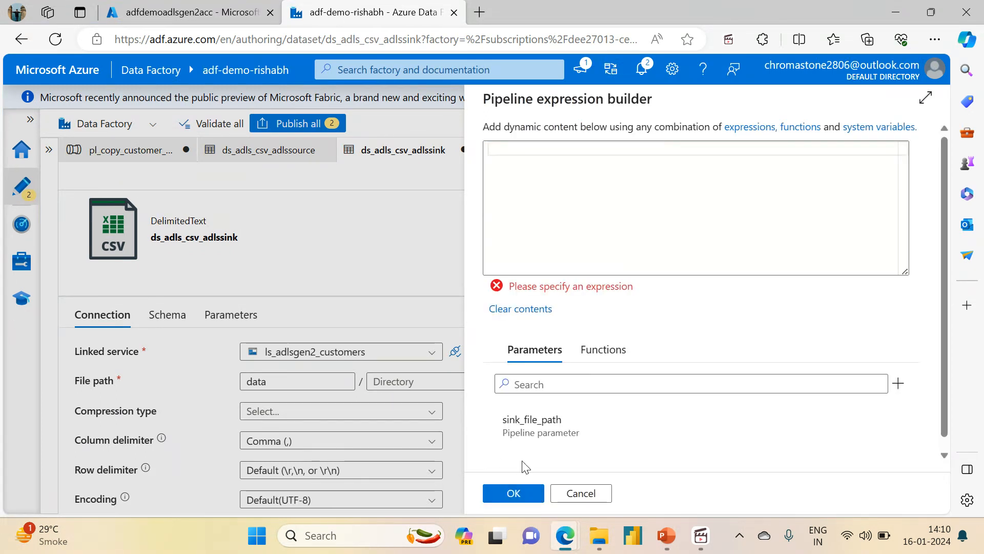
click(531, 442)
click(511, 493)
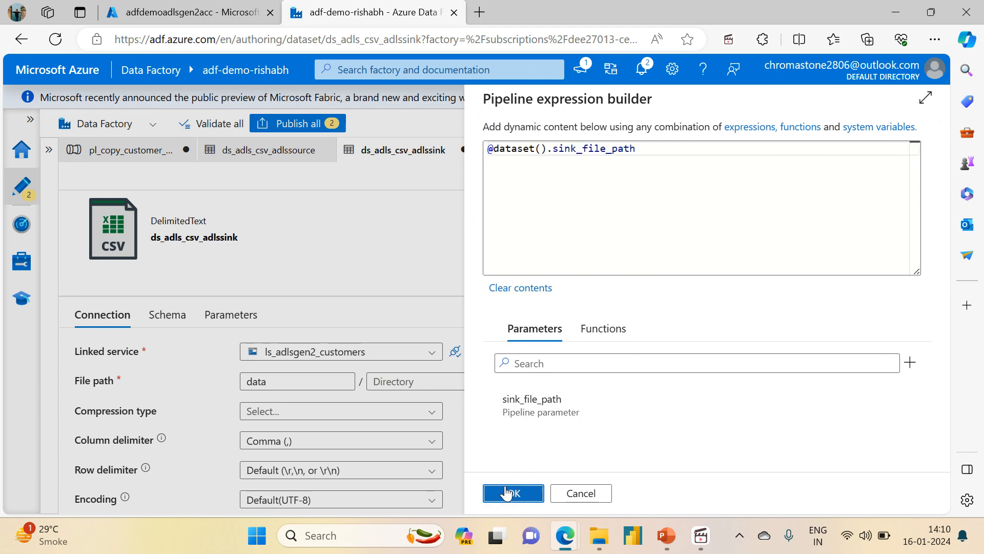
click(603, 374)
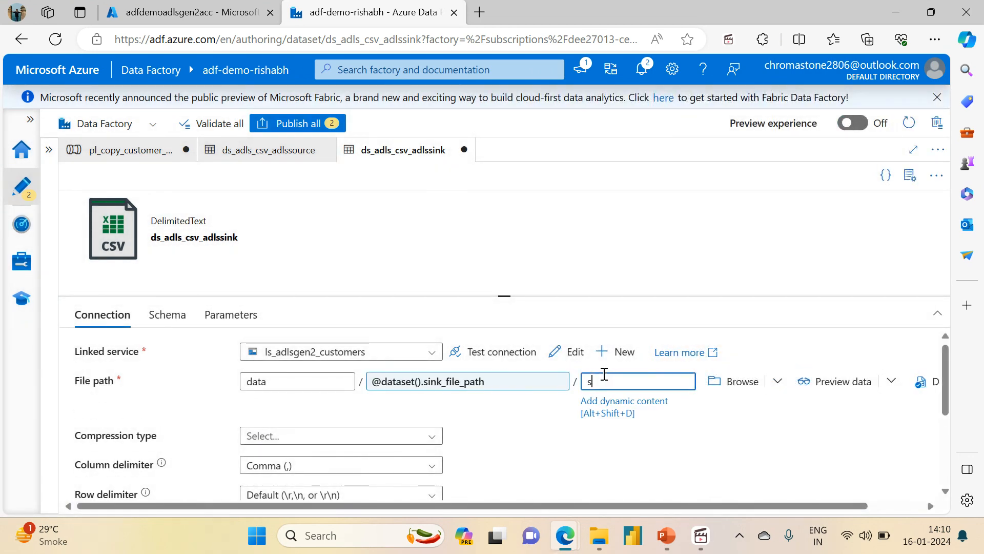
click(604, 401)
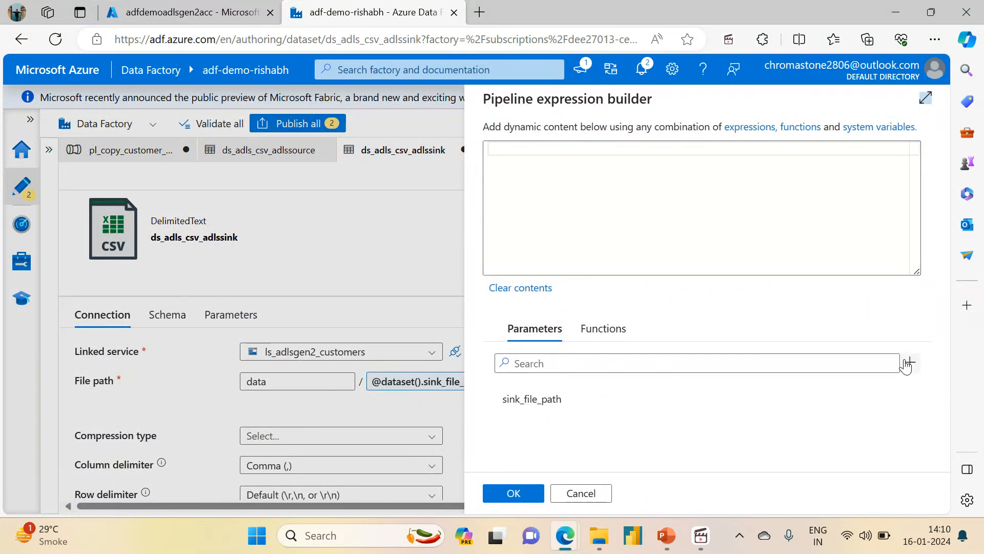
click(910, 362)
click(537, 146)
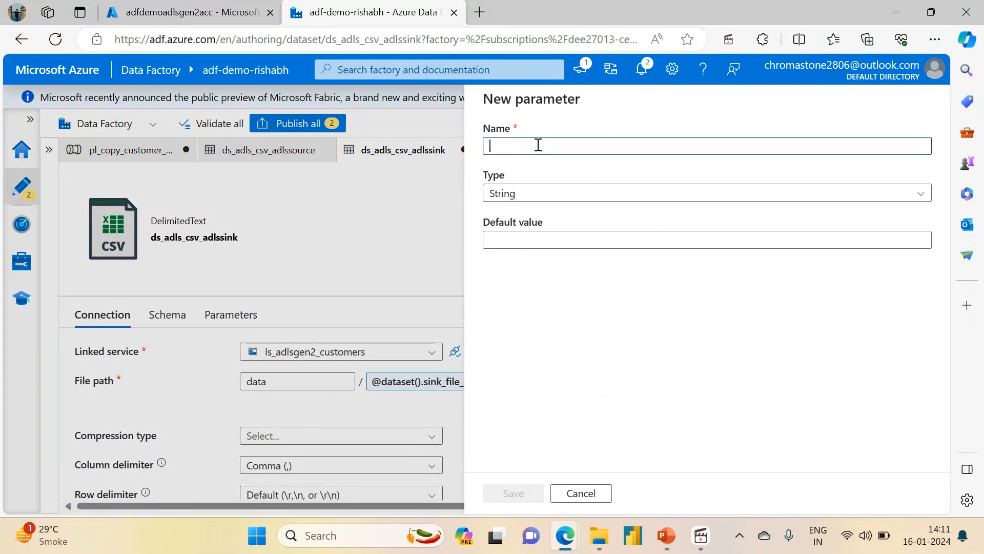
text(sink_file_name)
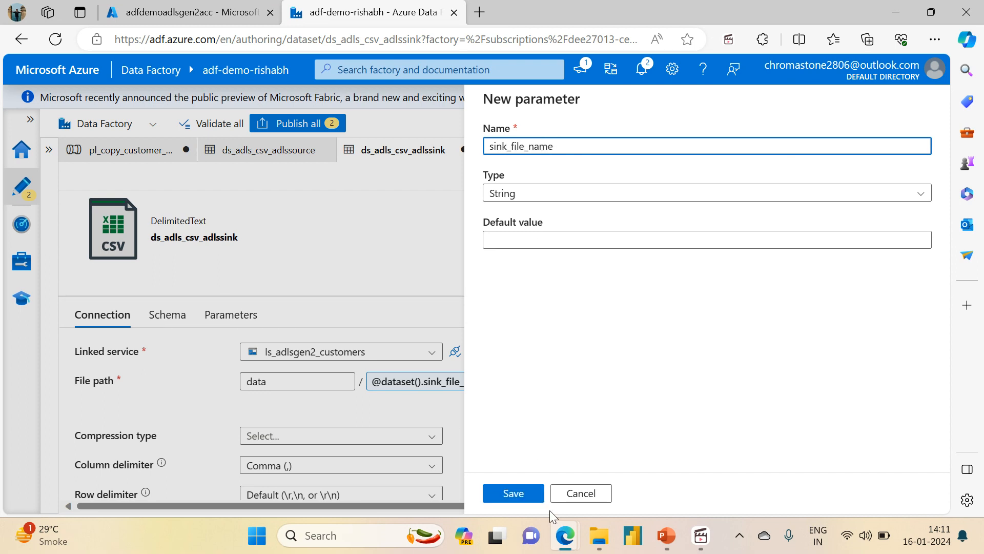
click(514, 493)
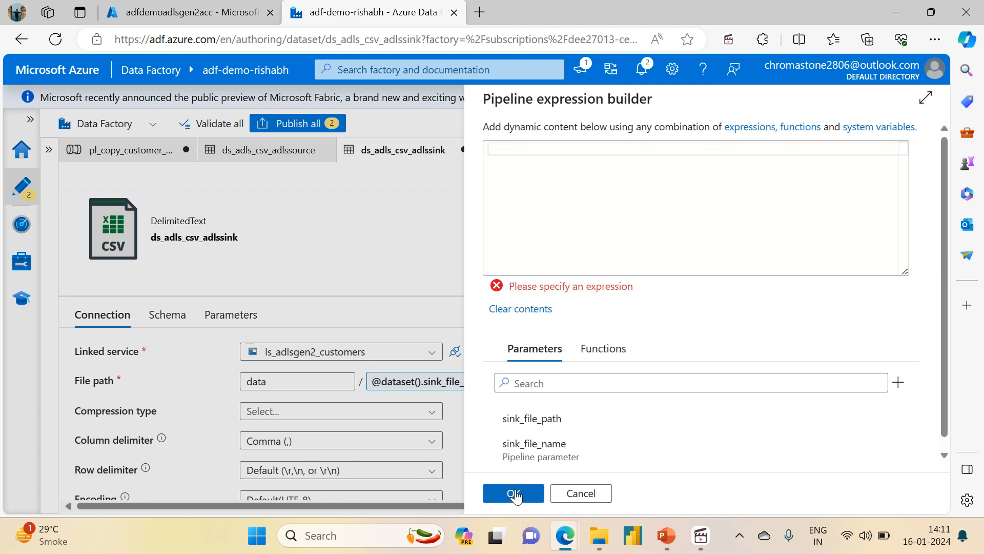
click(531, 459)
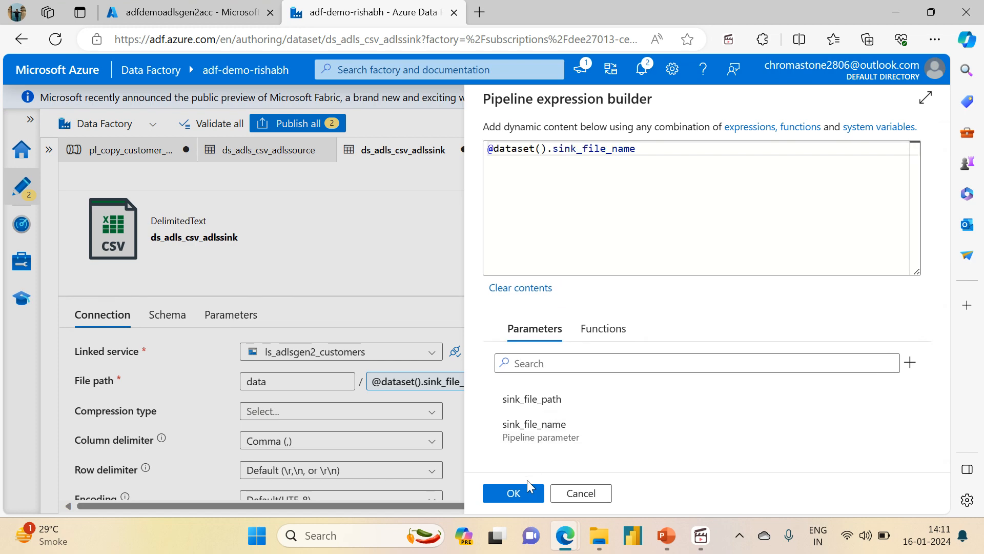
click(512, 493)
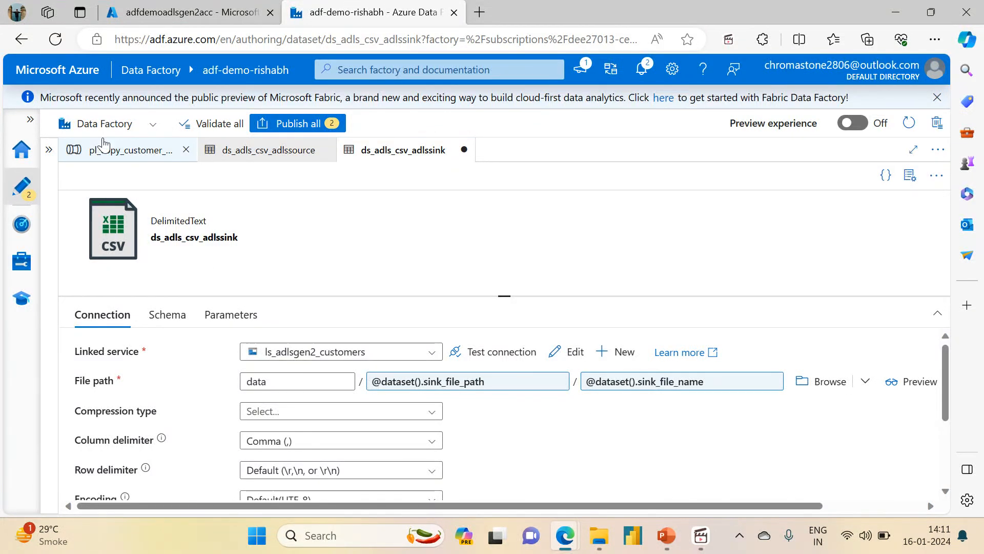
Step: Compare the pipeline parameters, the source wildcard expressions and the sink dataset's file path with the dataset properties in the copy activity's sink settings
click(104, 147)
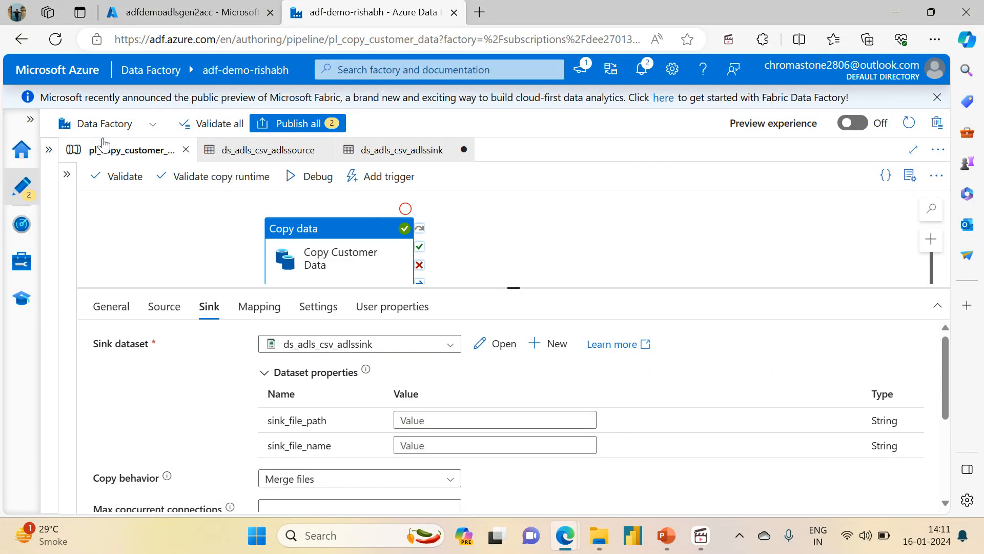
click(162, 266)
click(120, 307)
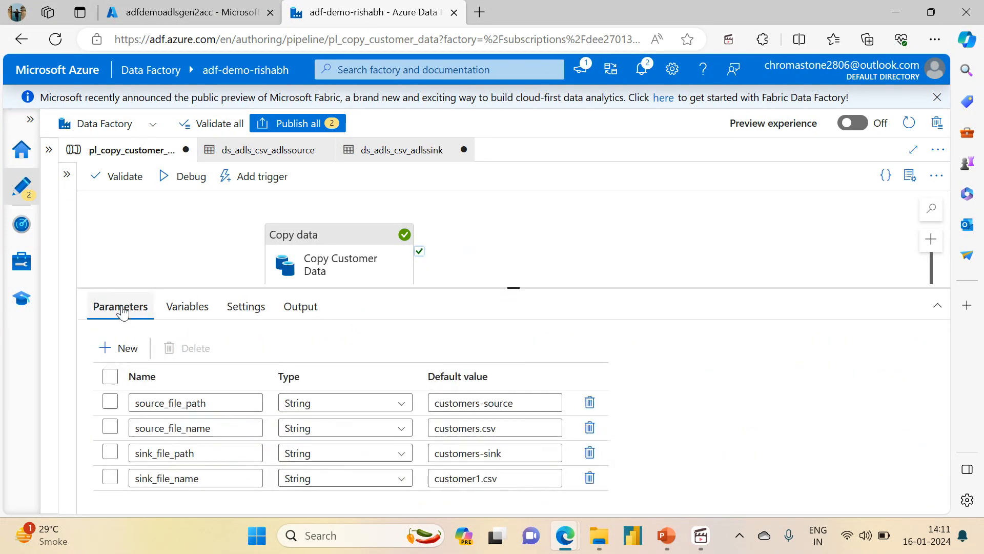
click(317, 270)
click(176, 313)
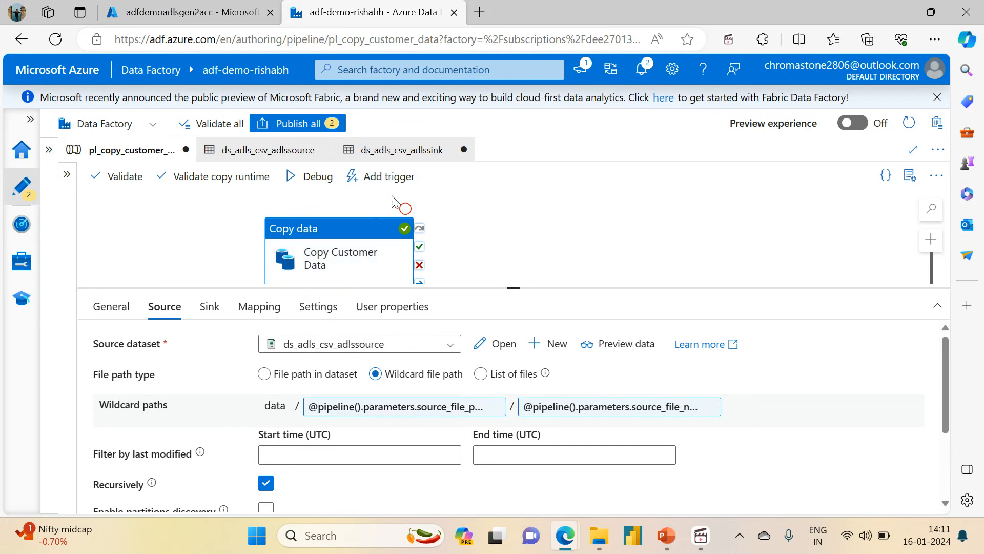
click(411, 155)
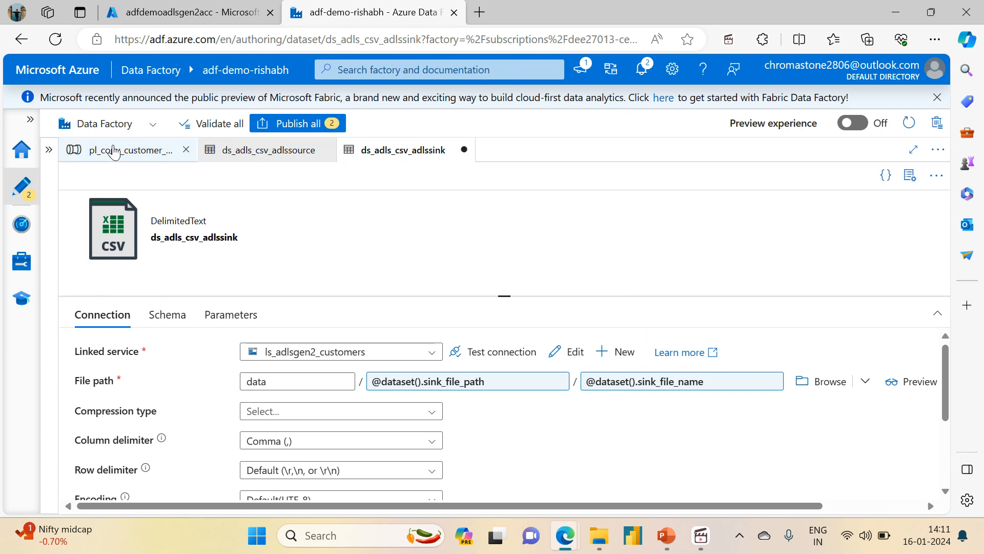
click(110, 150)
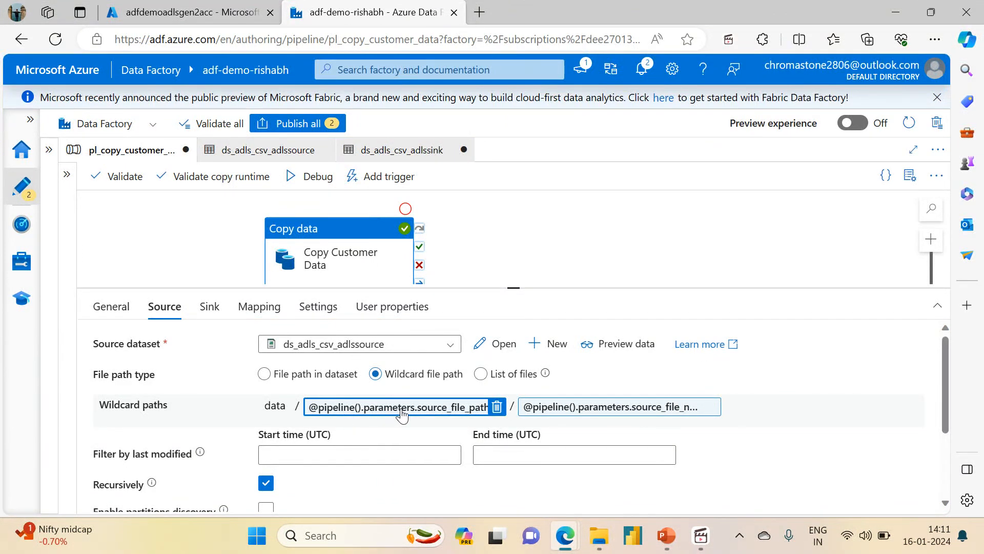
click(420, 154)
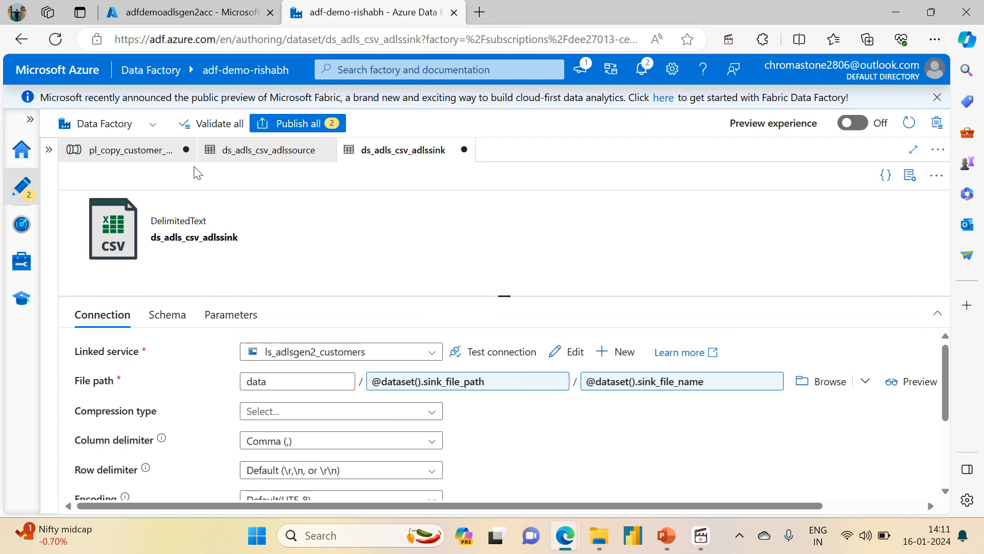
click(145, 154)
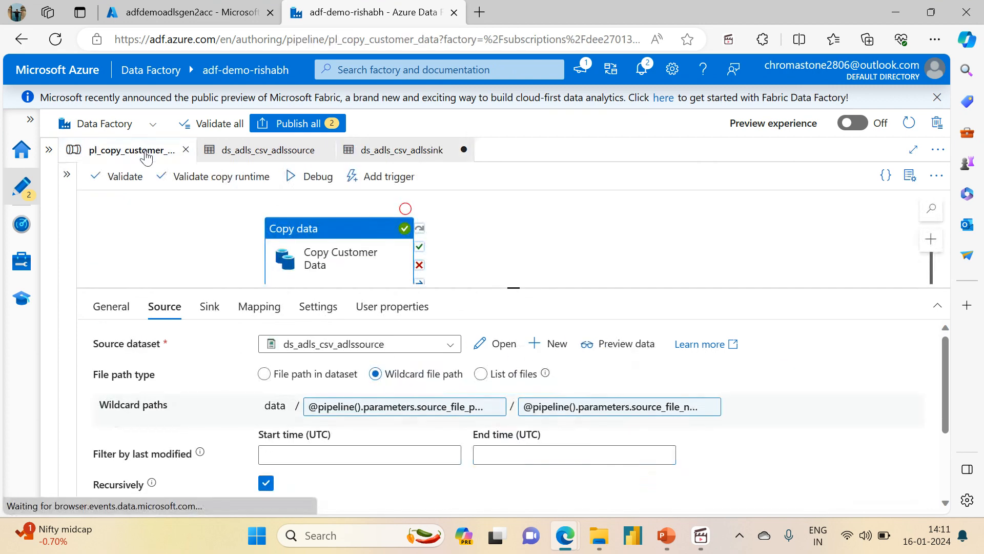
click(209, 307)
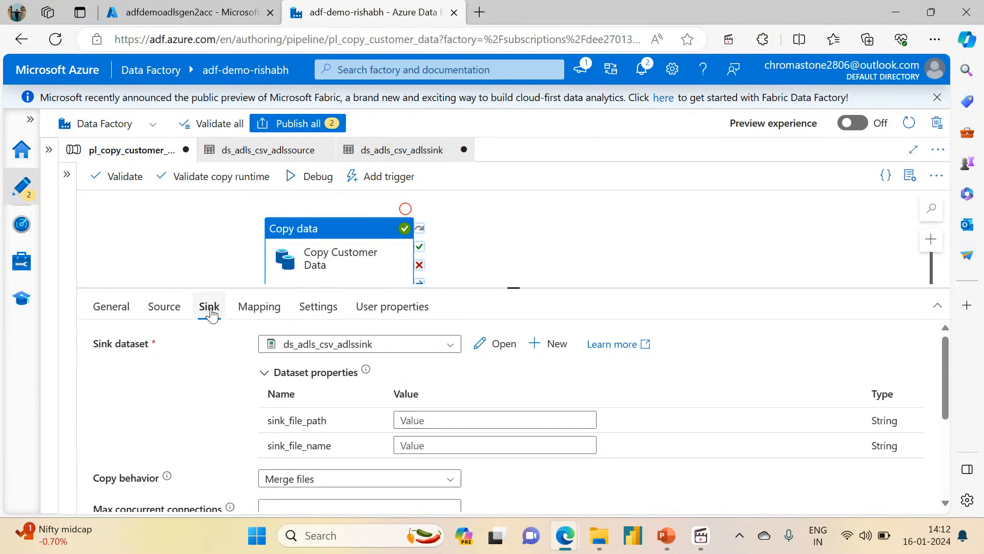
click(435, 418)
click(425, 453)
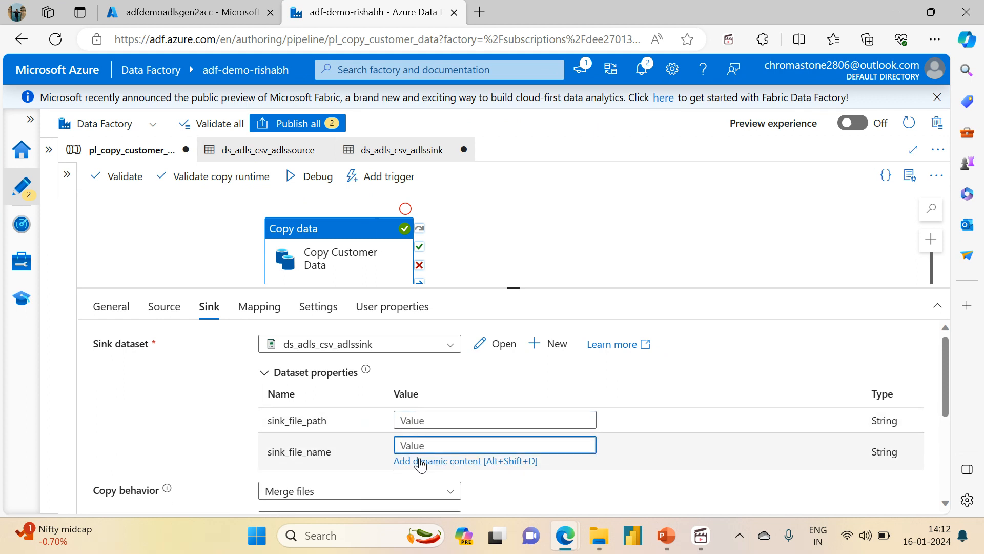
click(430, 421)
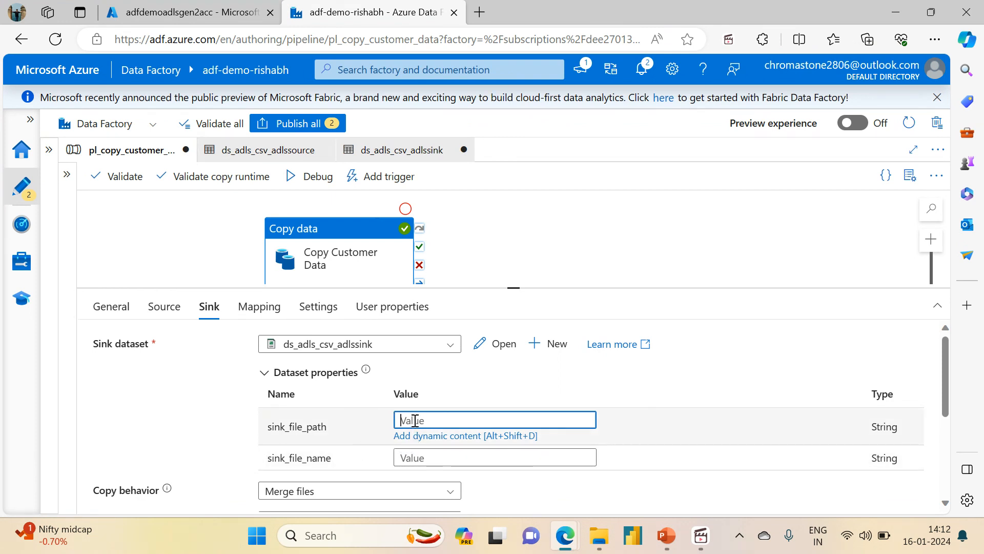
click(405, 458)
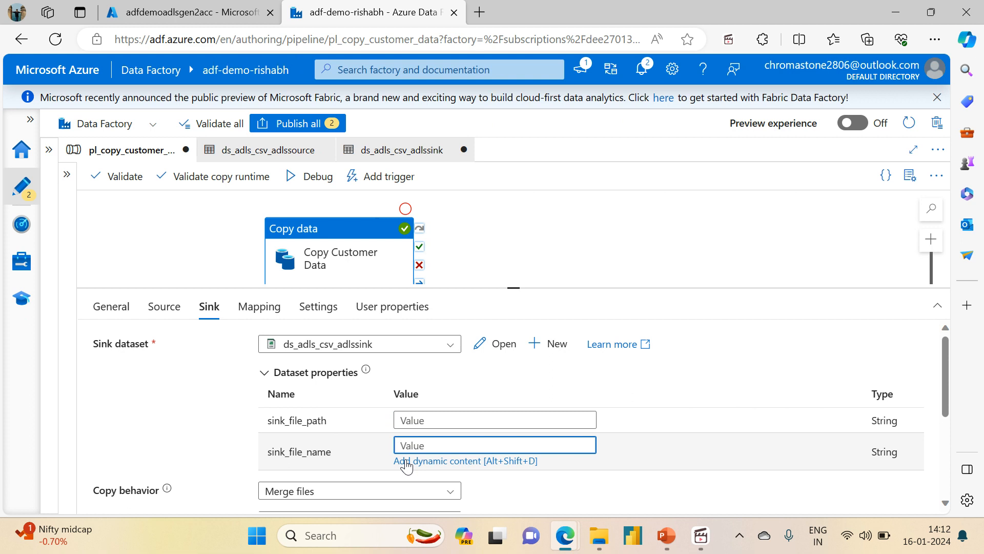
Step: Enter customers-sink as the static value of sink_file_path in the copy activity's sink dataset properties
click(434, 422)
text(cuso)
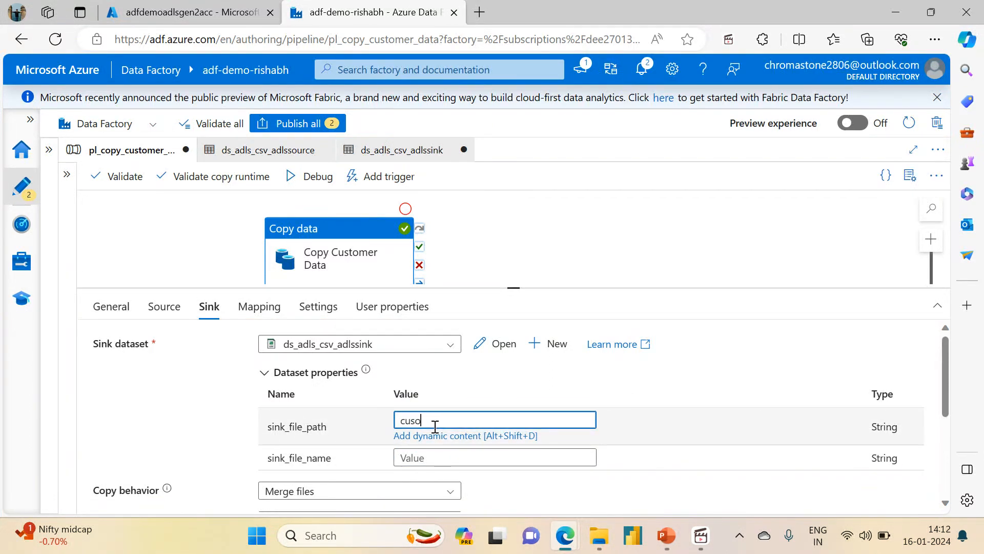
key(BackSpace)
text(to)
key(BackSpace)
text(omers-sink)
Step: Enter customers1.csv as the value of sink_file_name in the copy activity's sink dataset properties
click(457, 458)
text(cu)
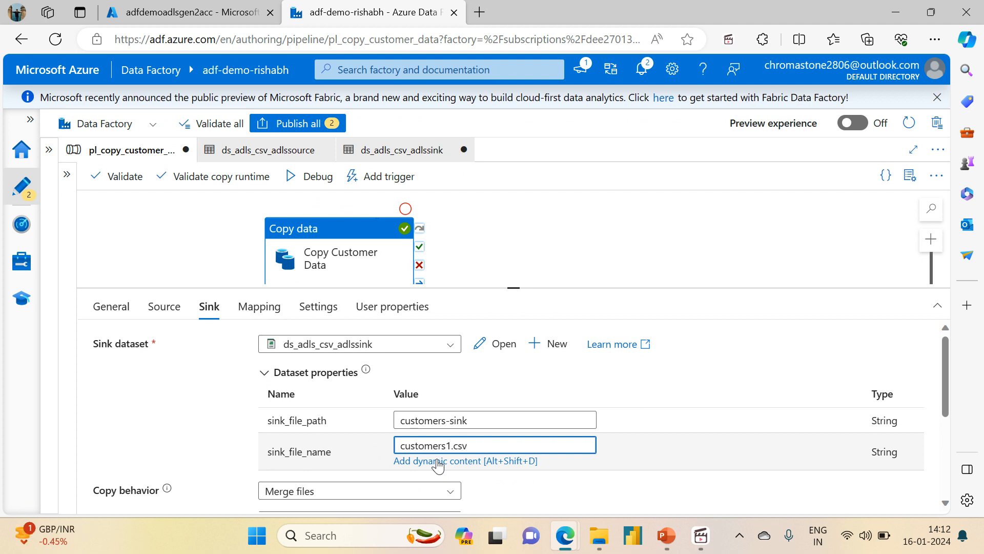
click(447, 371)
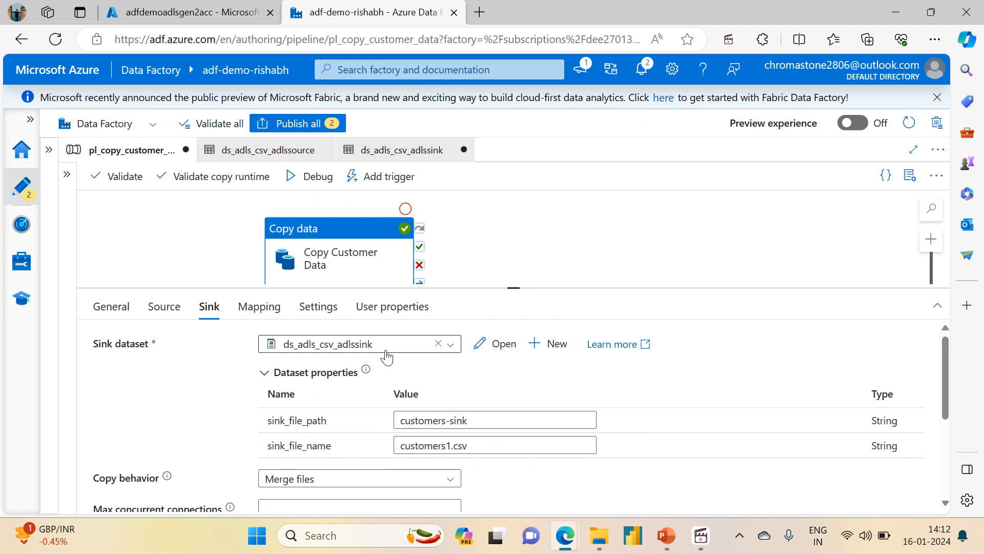
Step: Clear the static values of sink_file_path and sink_file_name in the copy activity's sink dataset properties
triple_click(479, 419)
key(BackSpace)
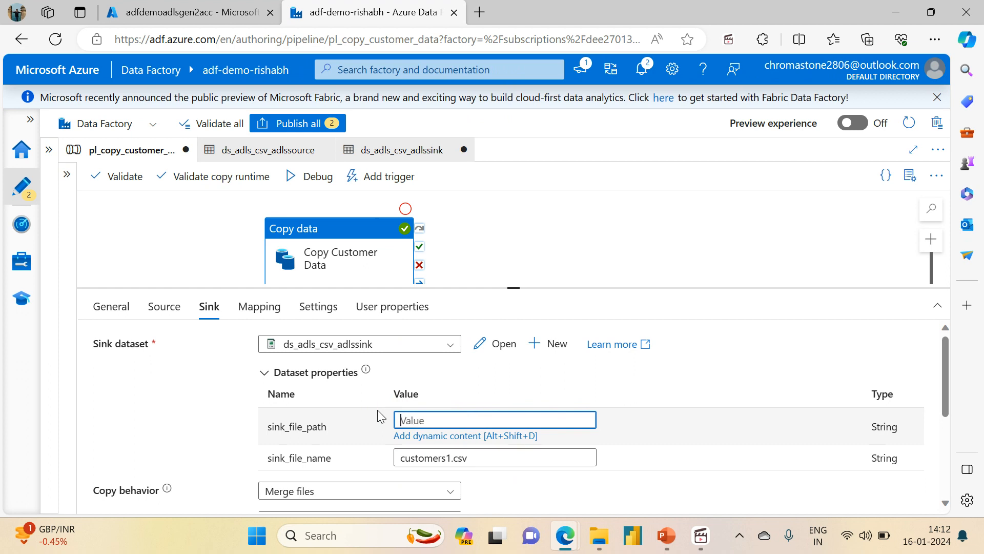
triple_click(472, 457)
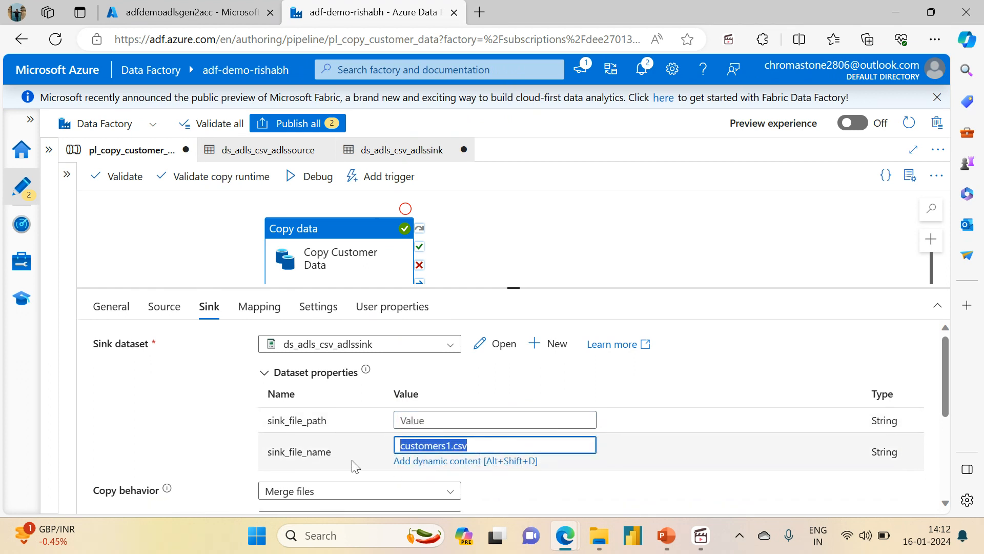
key(BackSpace)
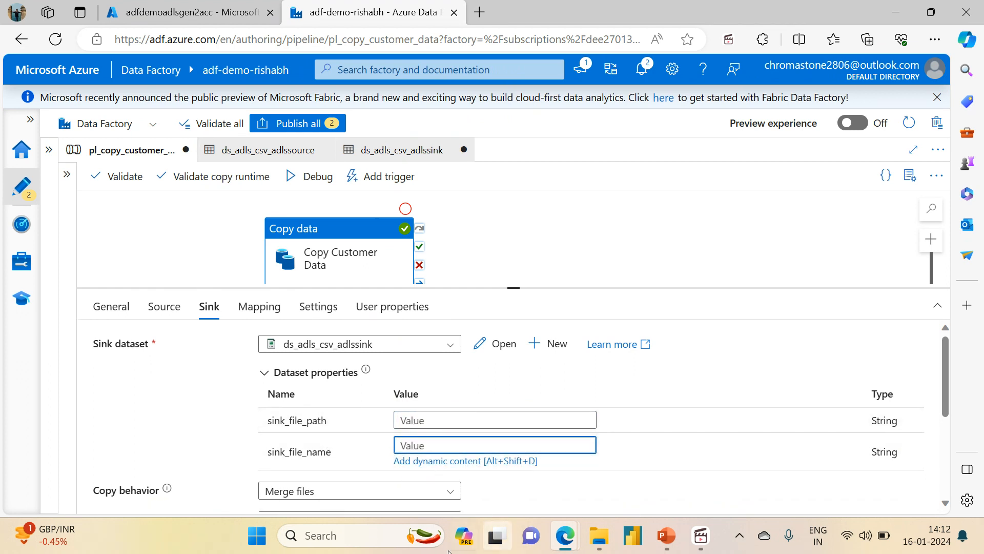
Step: Switch to Notepad with an empty document in a maximized window
click(340, 535)
text(Not)
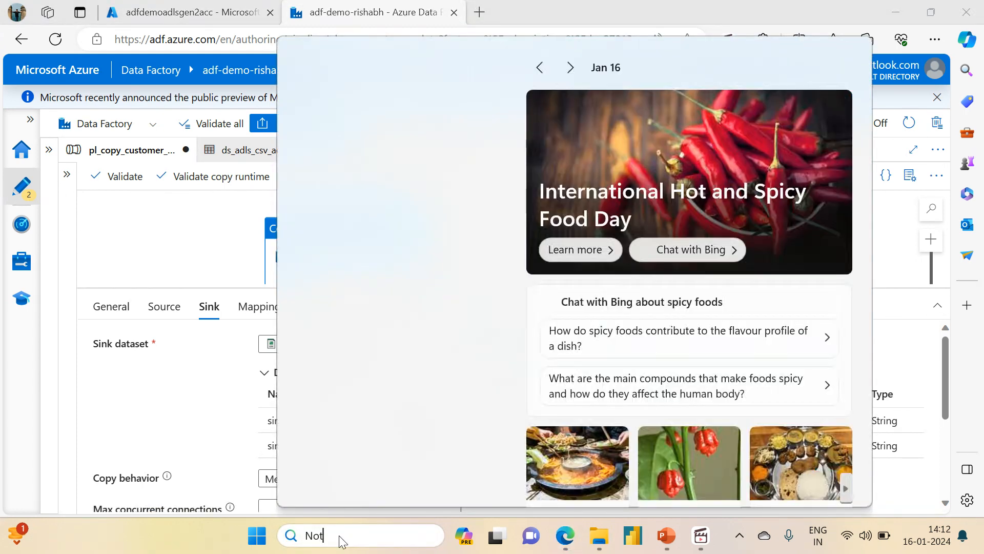
click(339, 535)
click(339, 535)
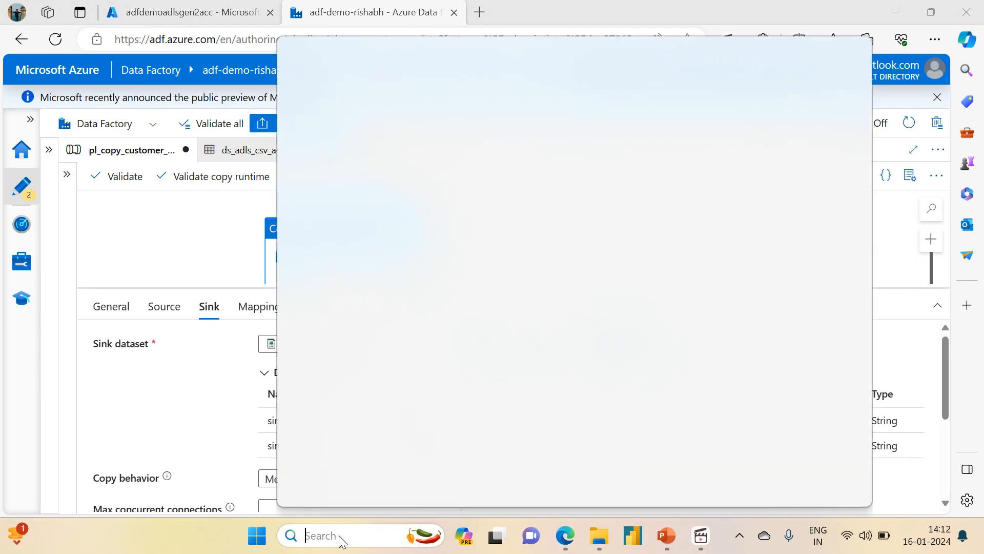
text(notepad)
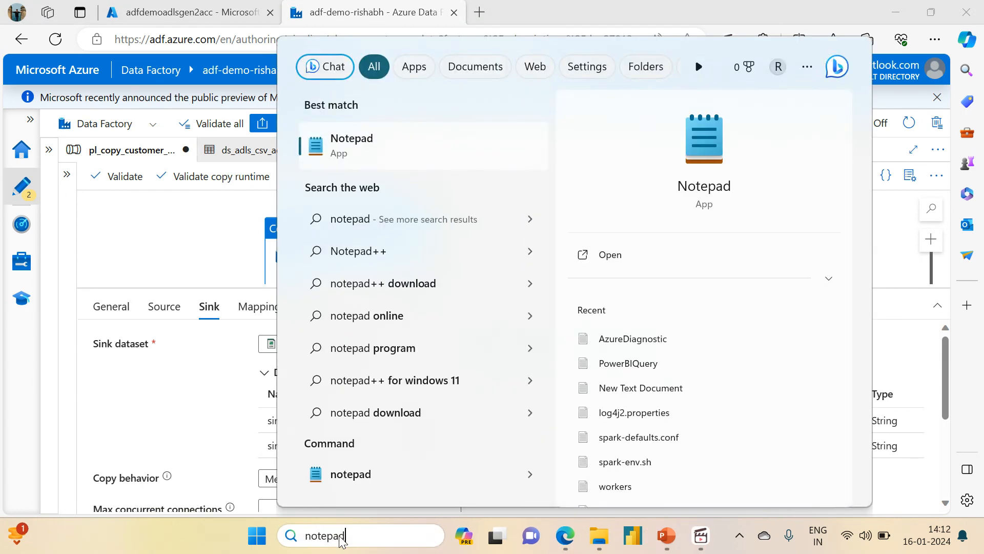
key(Return)
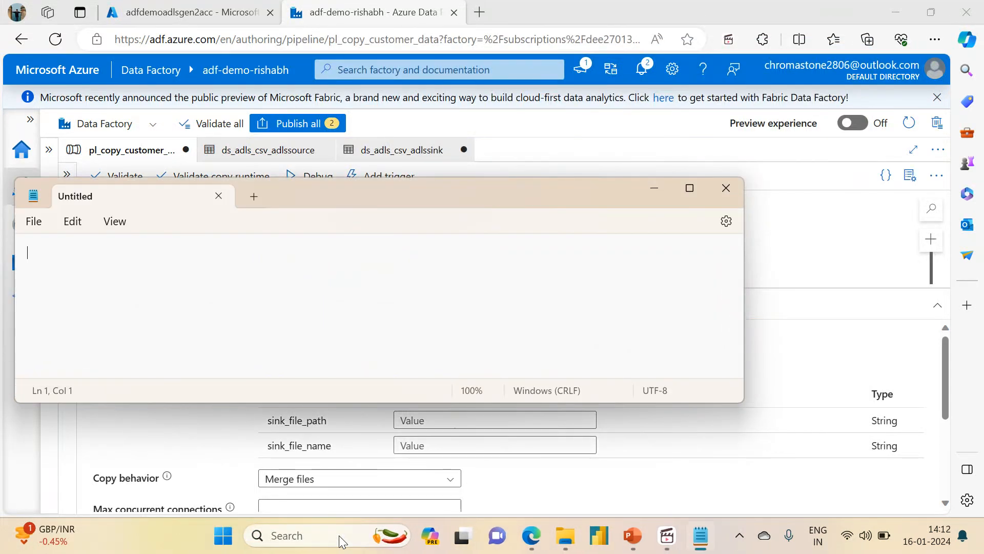
click(691, 187)
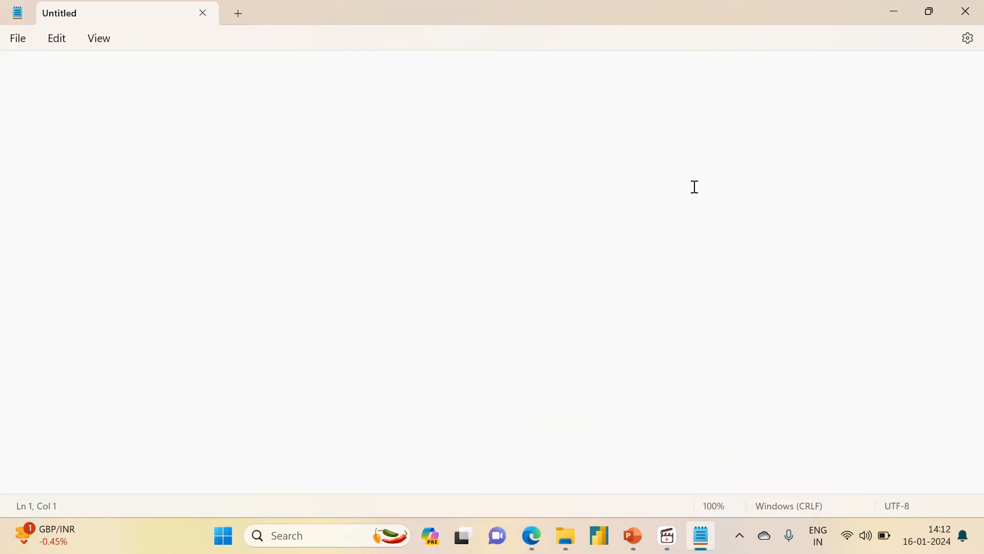
Step: Note the flow "Pipeline ------pipeline parameter ----> sink dataset ---> sink dataset parameter" with "a = b = c" below it, and minimize the notes
text(Pipeline ---)
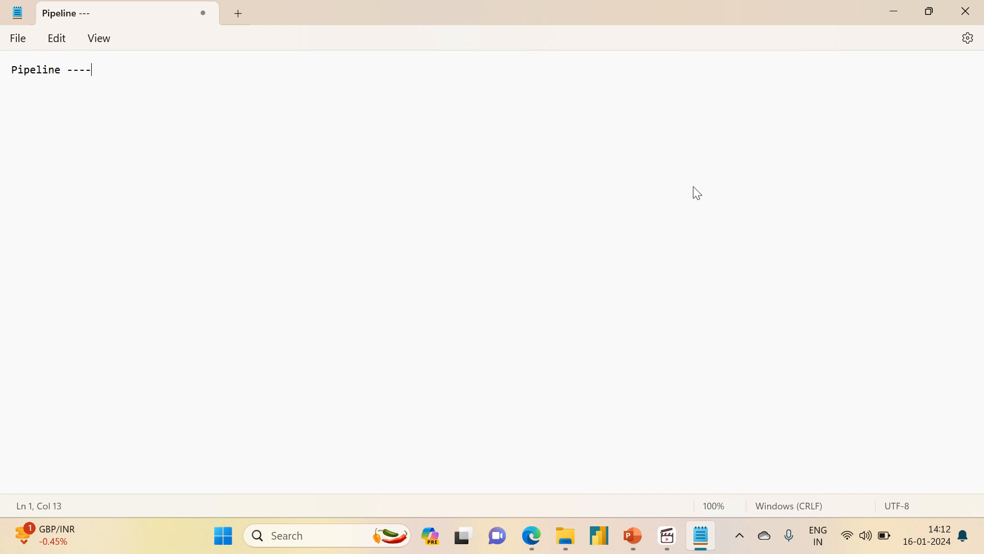
text(---pipeline parameter ----> sink)
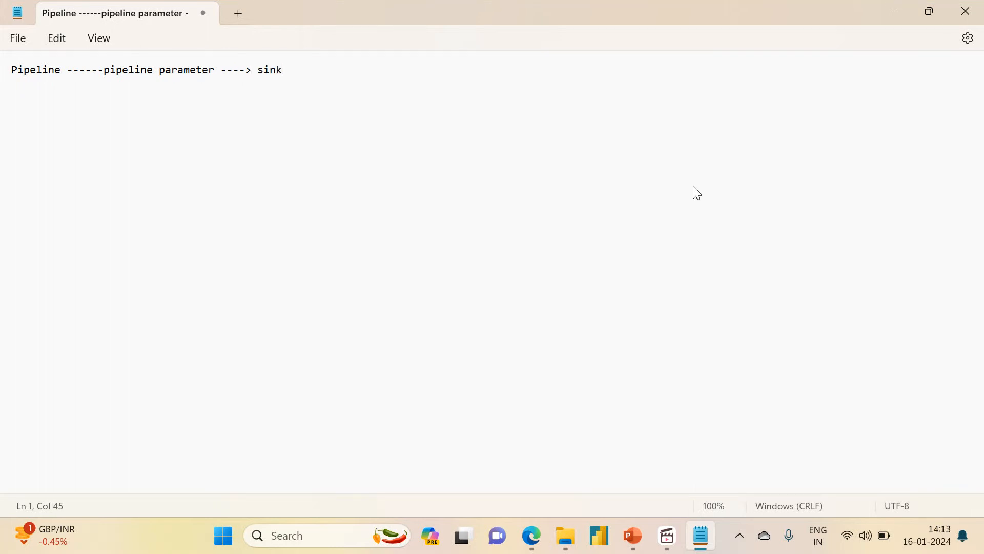
text(da)
text(ameter)
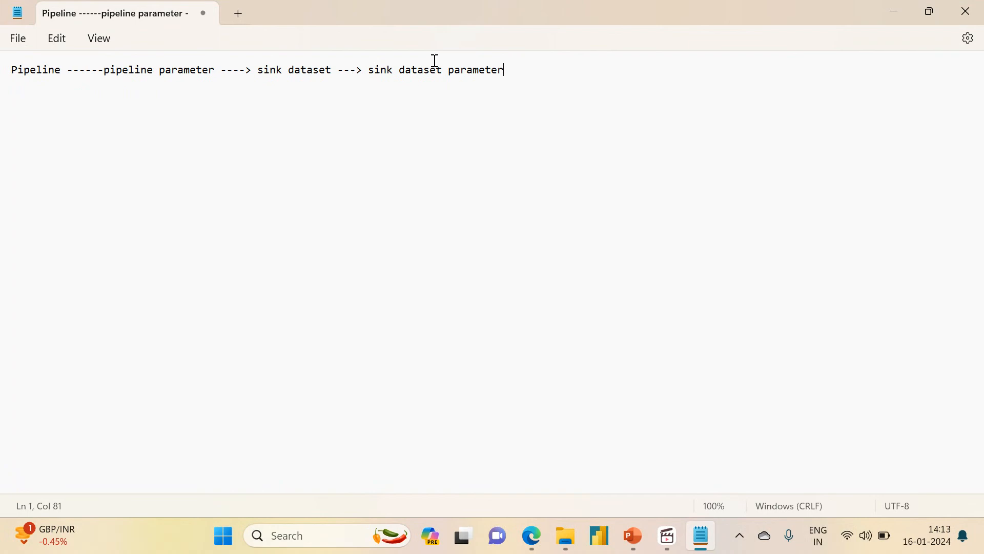
key(Return)
key(Left)
key(Left)
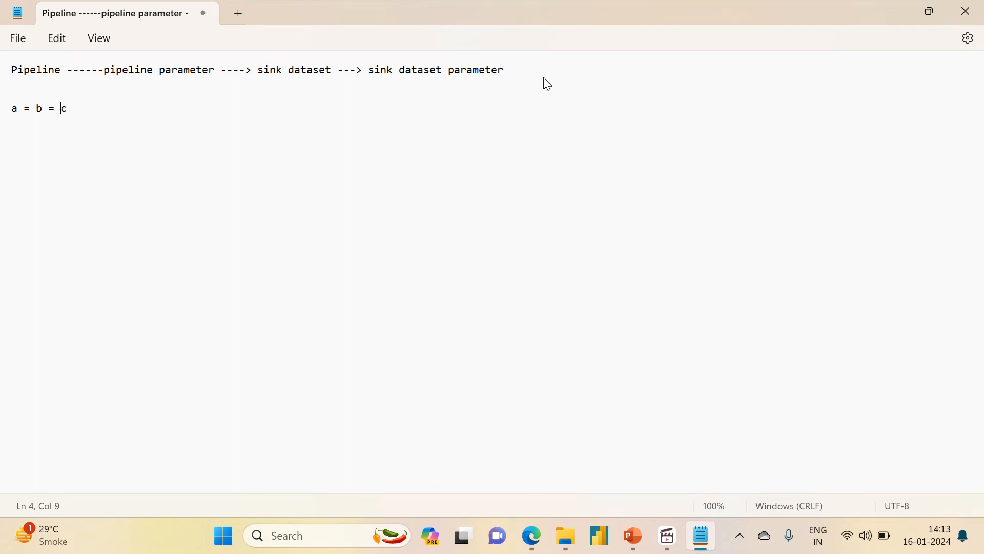
click(892, 12)
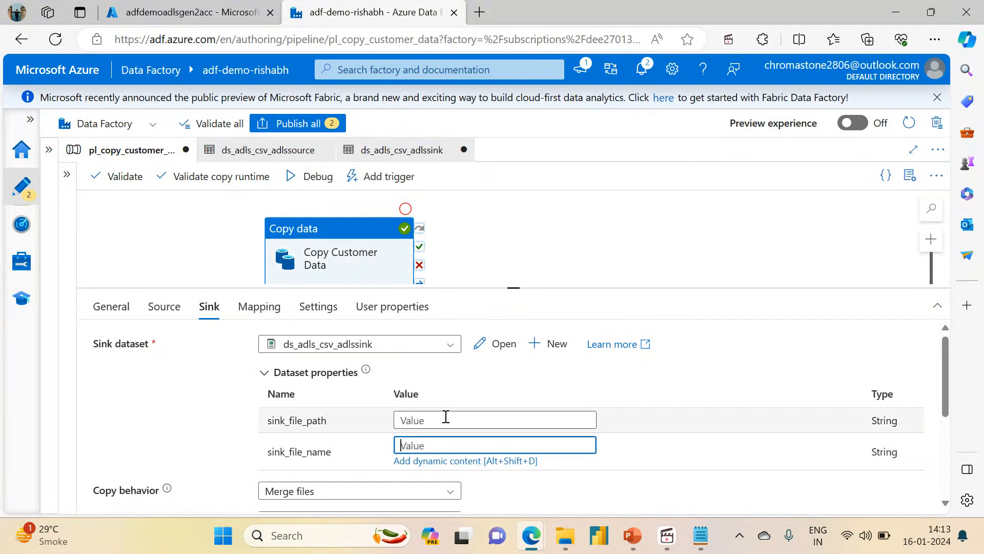
click(410, 419)
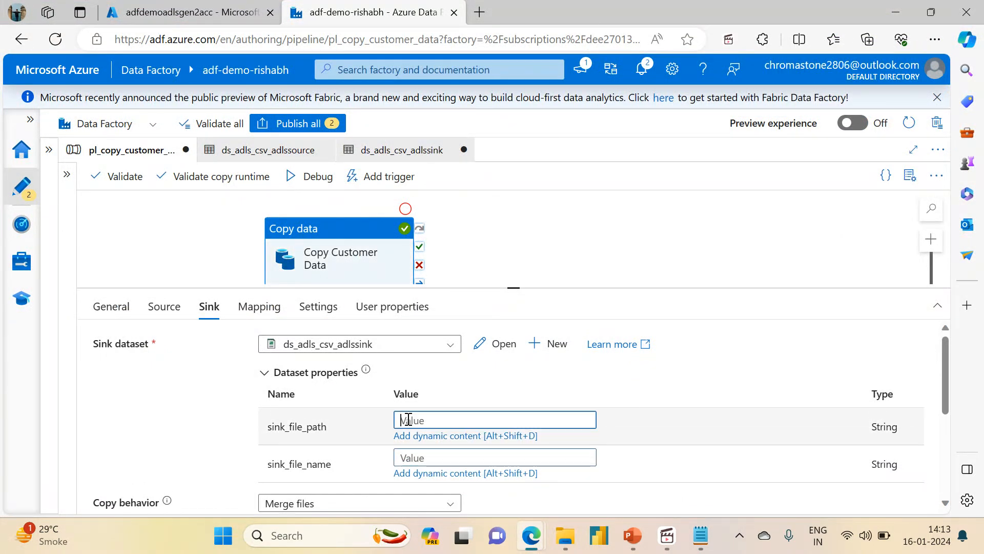
click(415, 437)
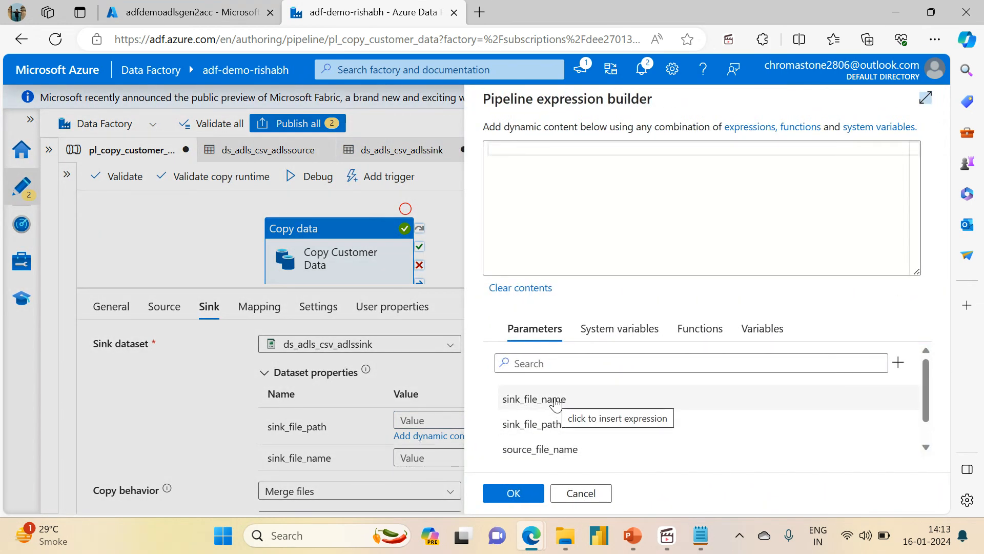
click(538, 425)
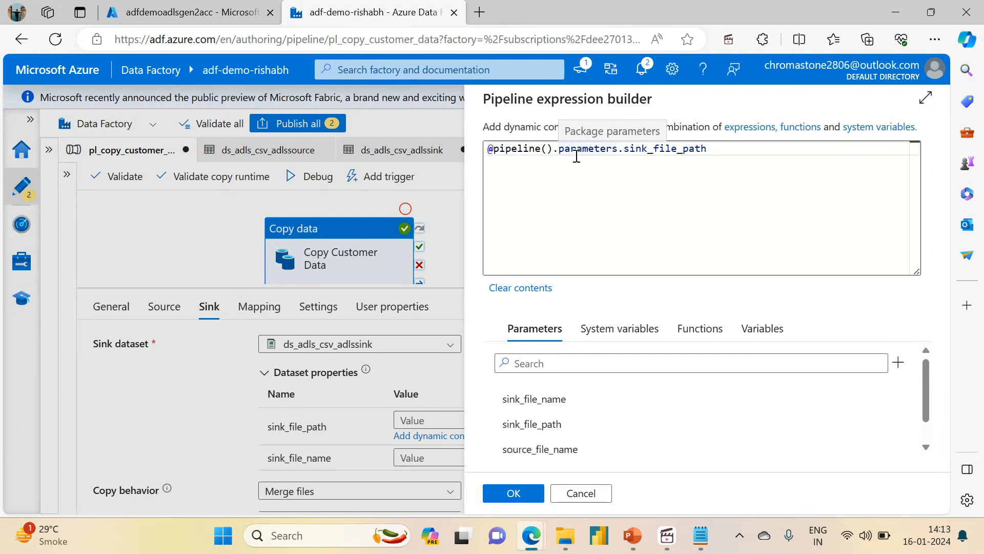
click(513, 493)
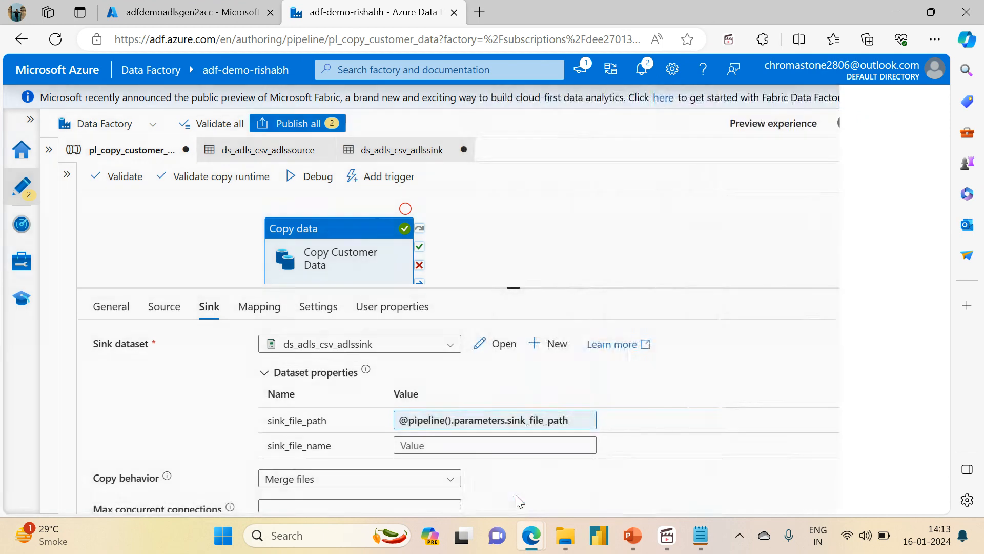
click(440, 444)
click(421, 461)
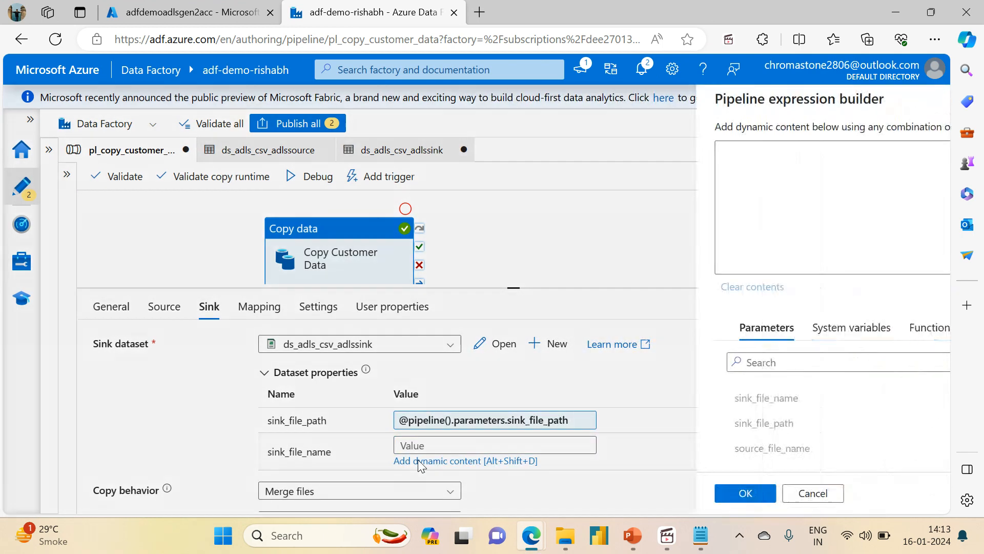
click(521, 425)
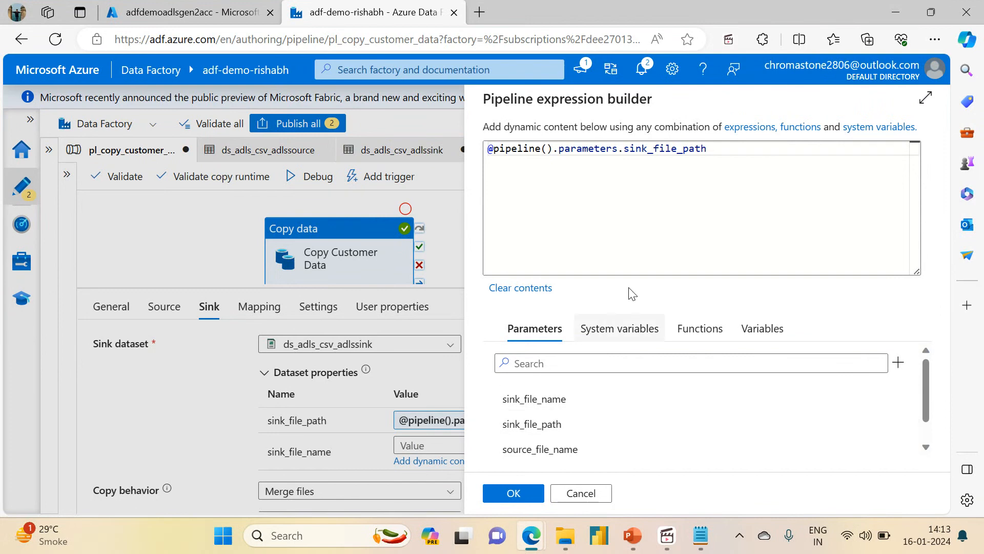
click(719, 154)
key(BackSpace)
key(BackSpace)
key(BackSpace)
key(BackSpace)
key(BackSpace)
key(BackSpace)
key(BackSpace)
key(BackSpace)
key(BackSpace)
key(BackSpace)
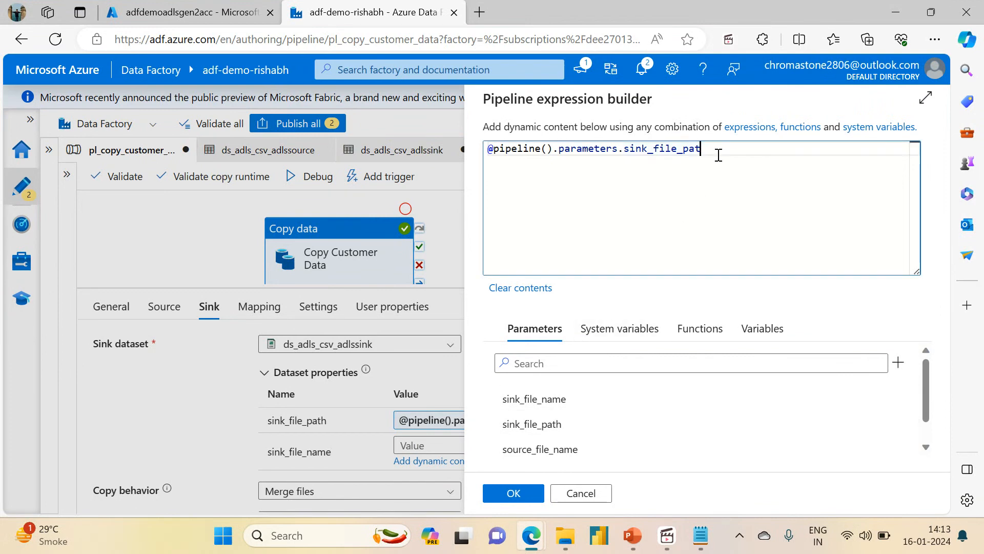
key(BackSpace)
key(BackSpace)
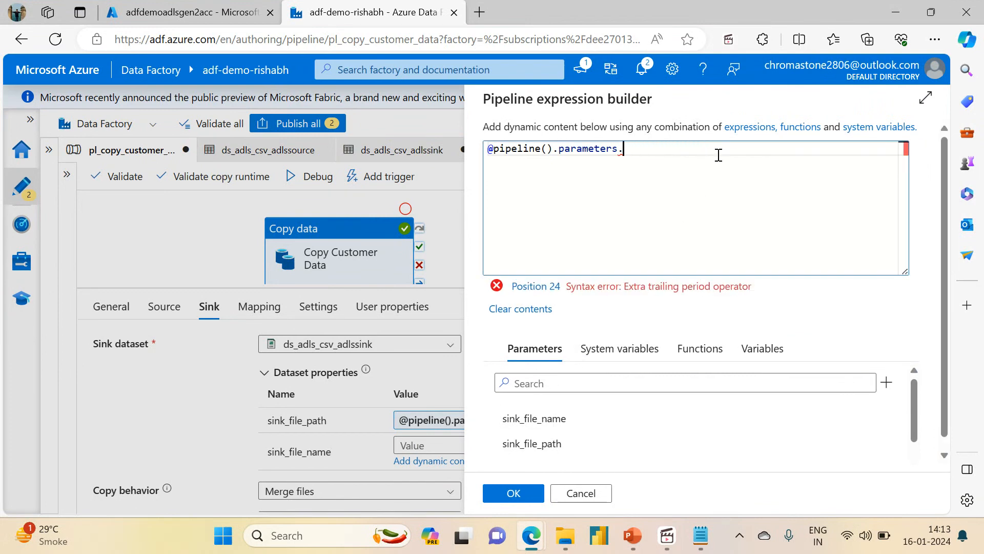
key(BackSpace)
text(.)
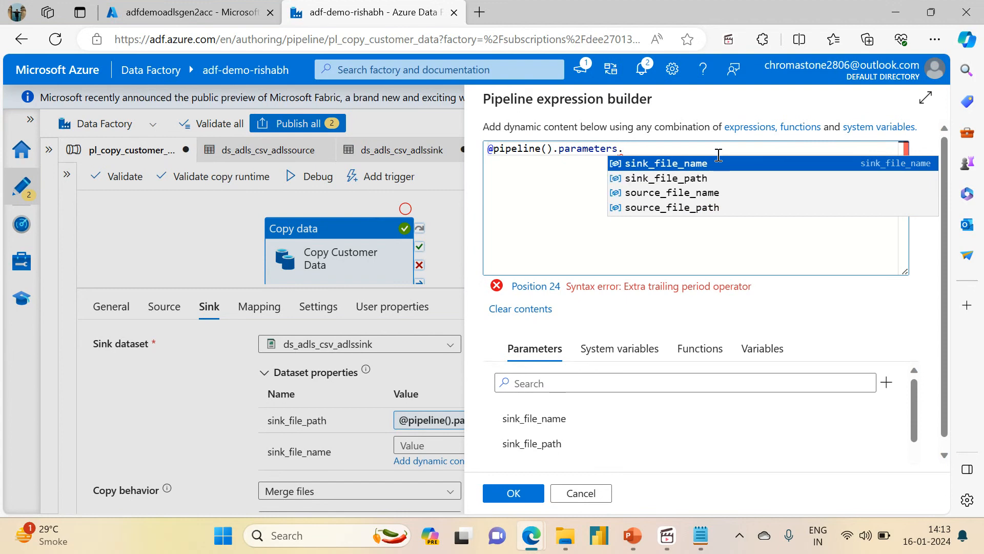
key(Return)
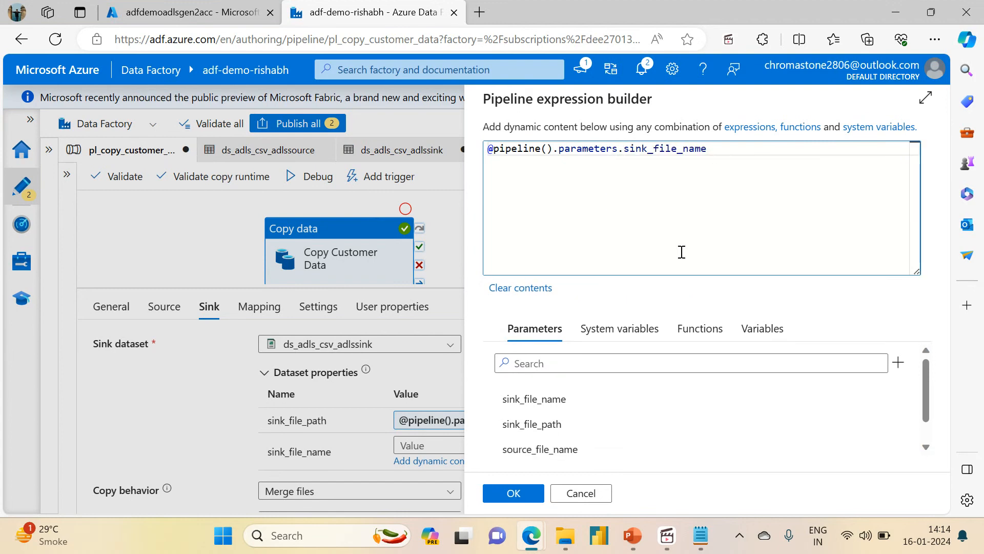
click(530, 499)
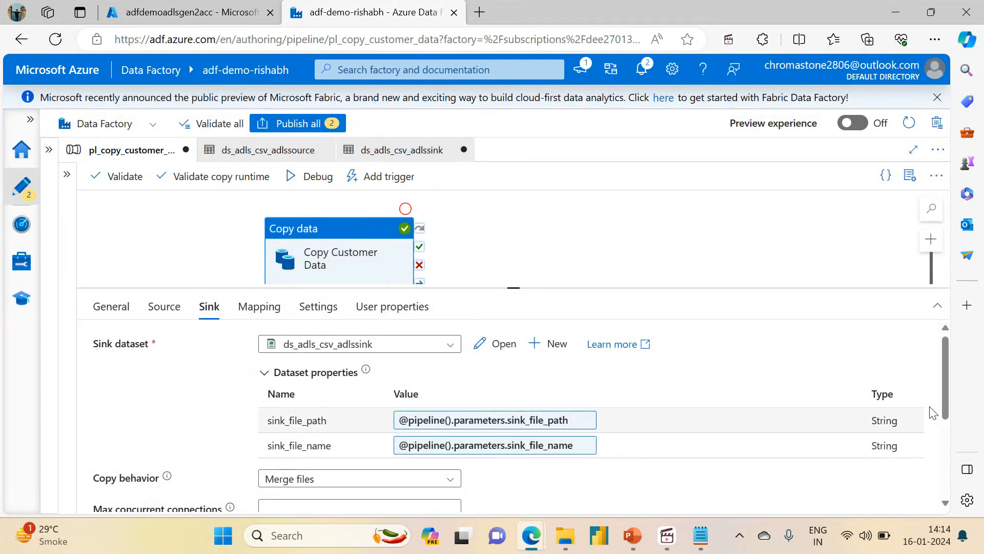
Step: Look over the remaining sink settings and validate the pipeline, closing the validation output
scroll(946, 405, down, 1)
scroll(946, 415, down, 3)
scroll(946, 415, up, 5)
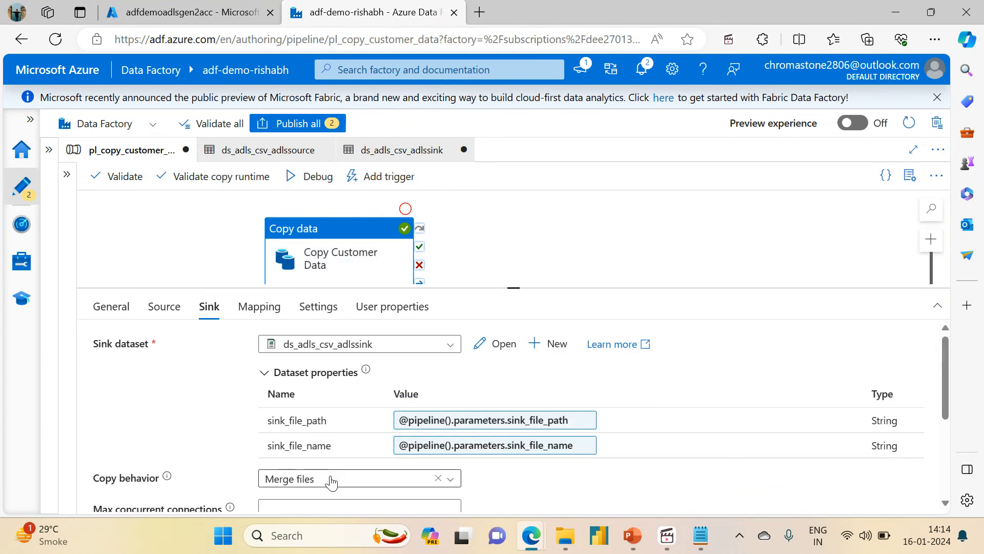
click(124, 177)
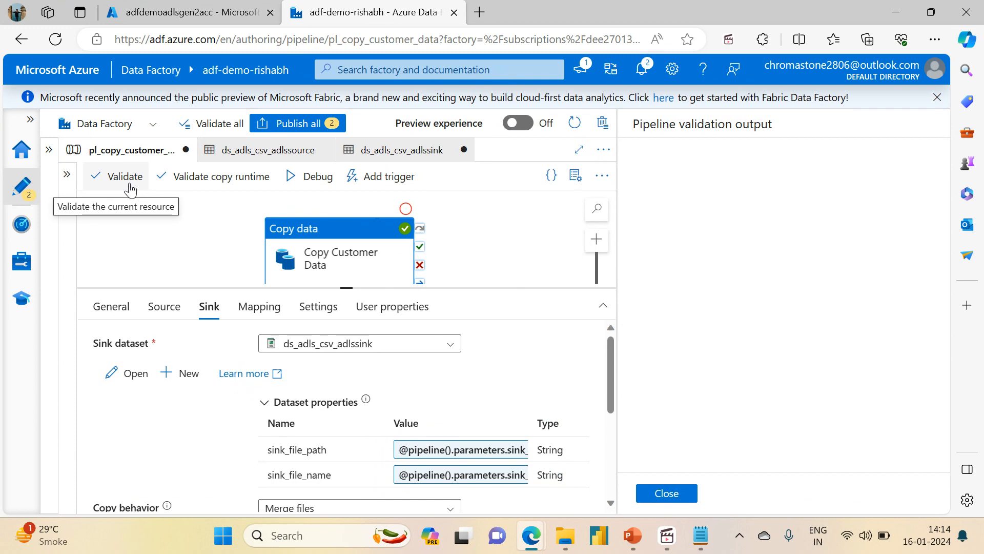
click(669, 493)
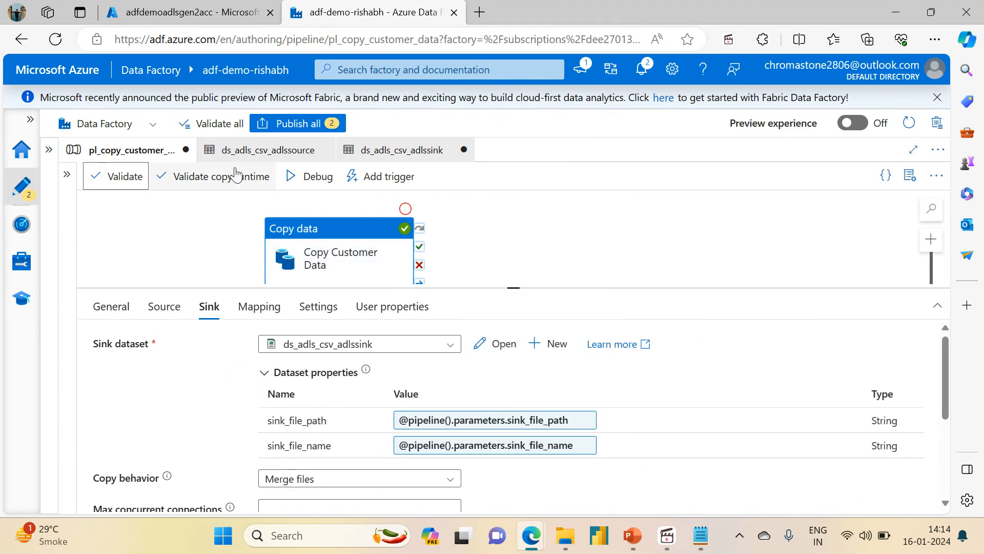
Step: Publish the pending changes to pl_copy_customer_data and ds_adls_csv_adlssink
click(293, 124)
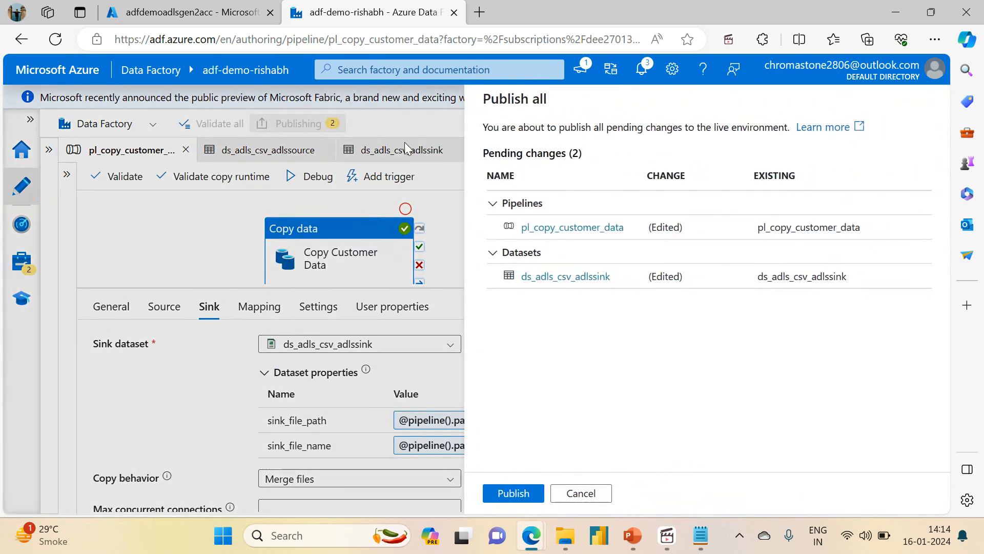
click(512, 494)
click(573, 351)
click(515, 489)
click(190, 4)
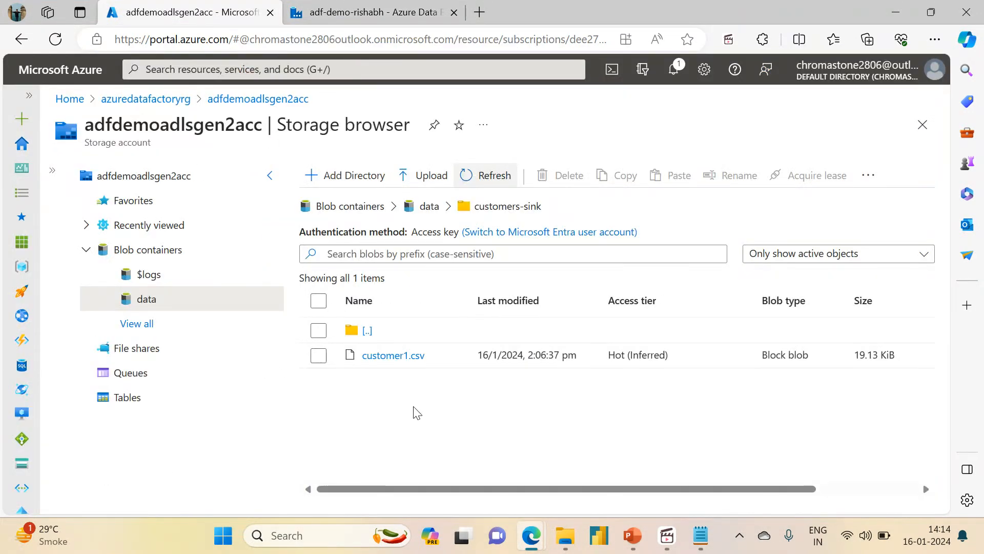
click(361, 6)
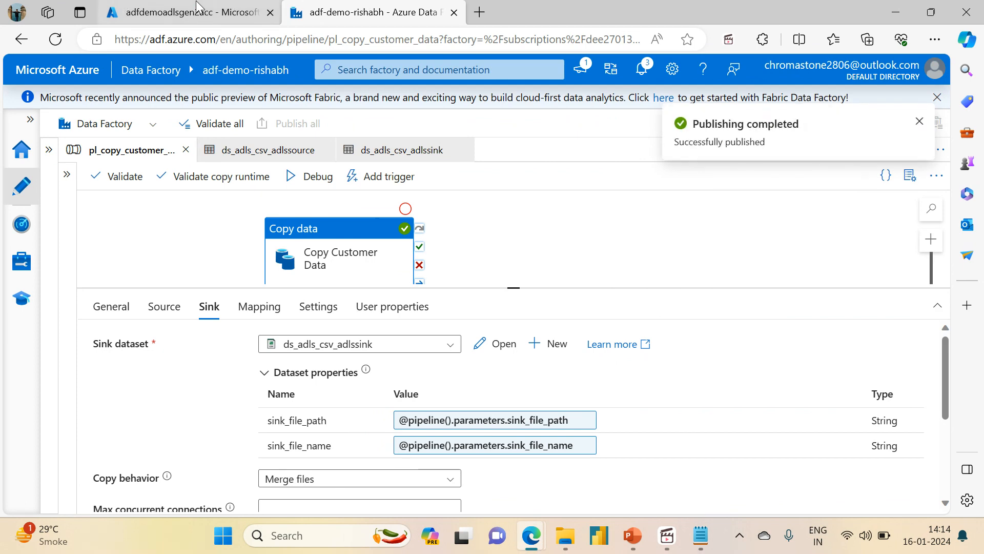
Step: Delete customer1.csv from the customers-sink folder of the data container in the adfdemoadlsgen2acc storage browser
click(185, 12)
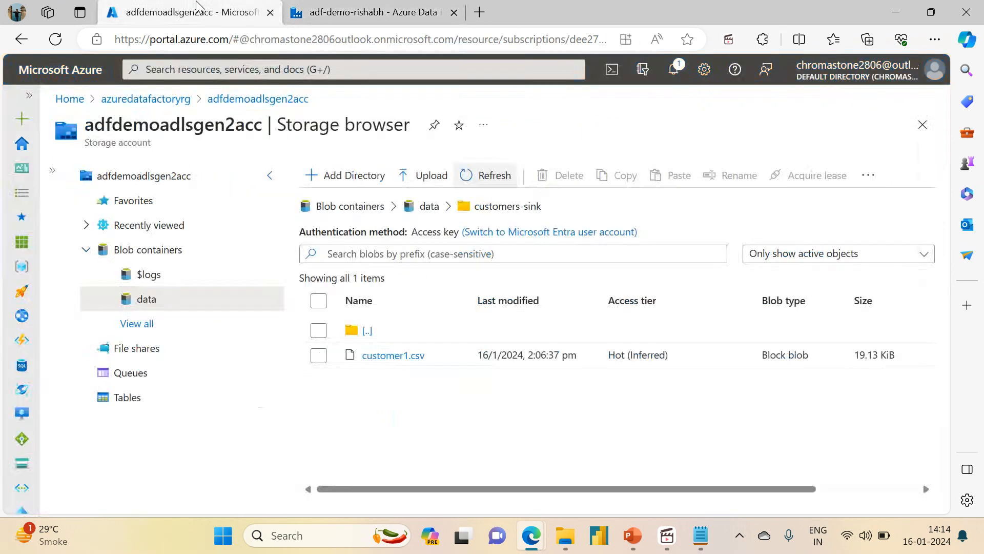
click(319, 356)
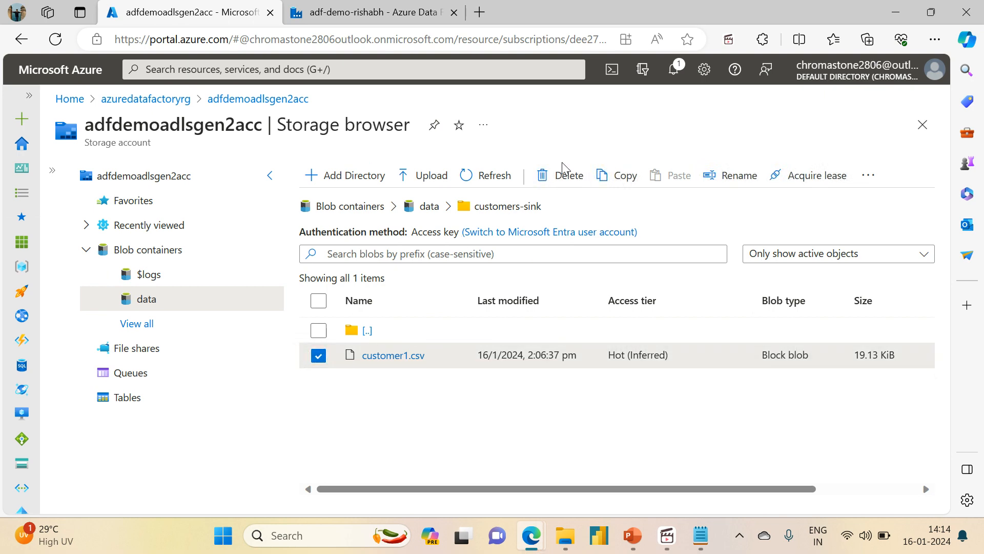
click(566, 174)
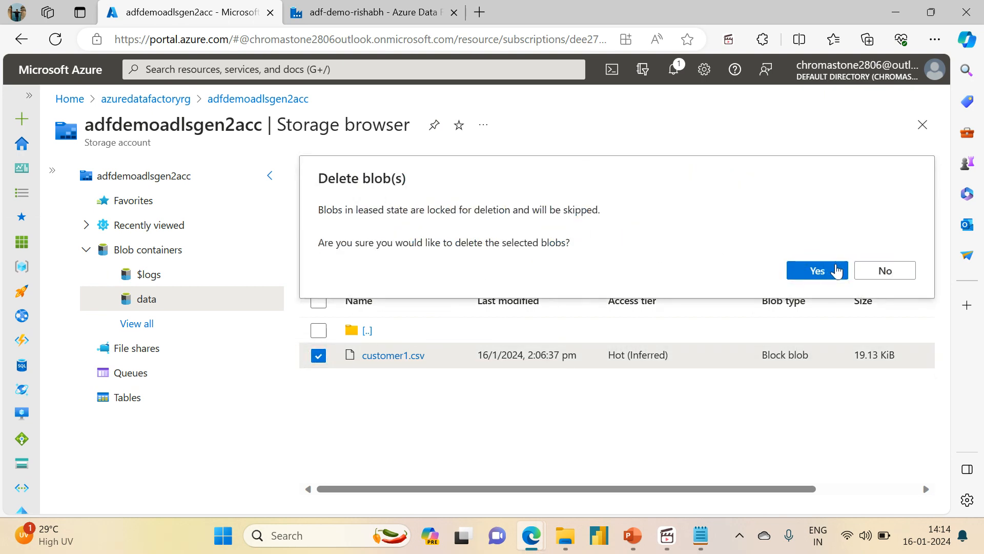
click(819, 270)
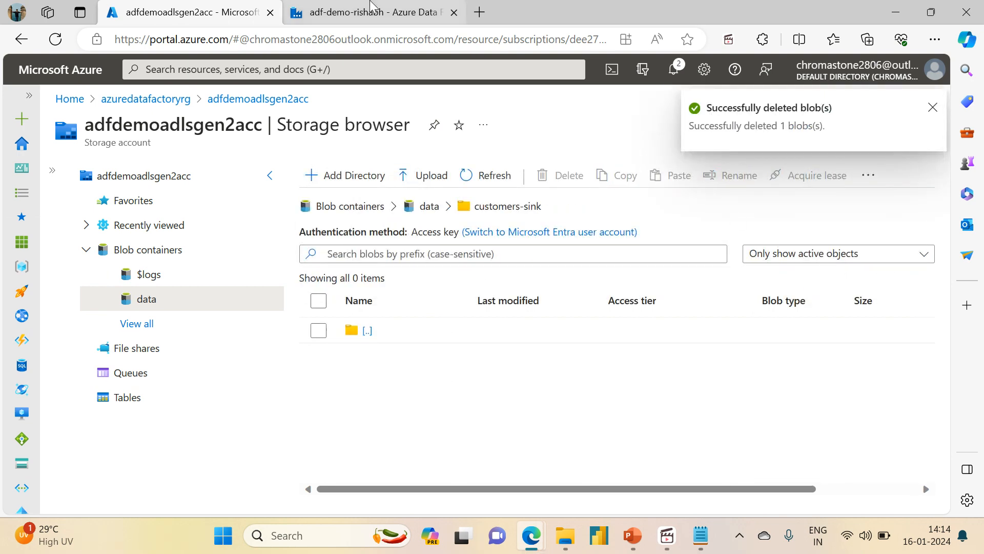
Step: Switch to Azure Data Factory and start a debug run of pl_copy_customer_data with sink_file_name set to customer2.csv
click(373, 12)
click(164, 305)
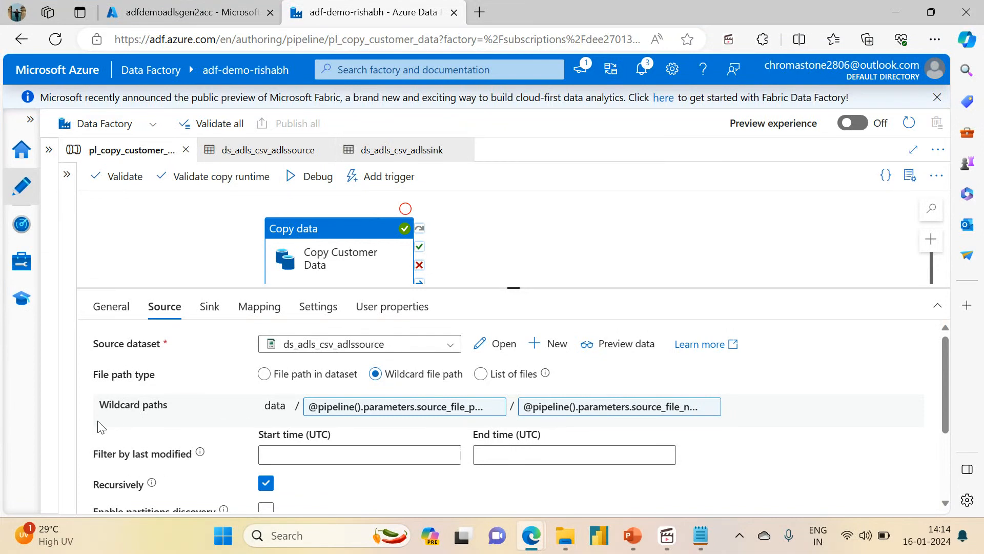
scroll(167, 422, down, 1)
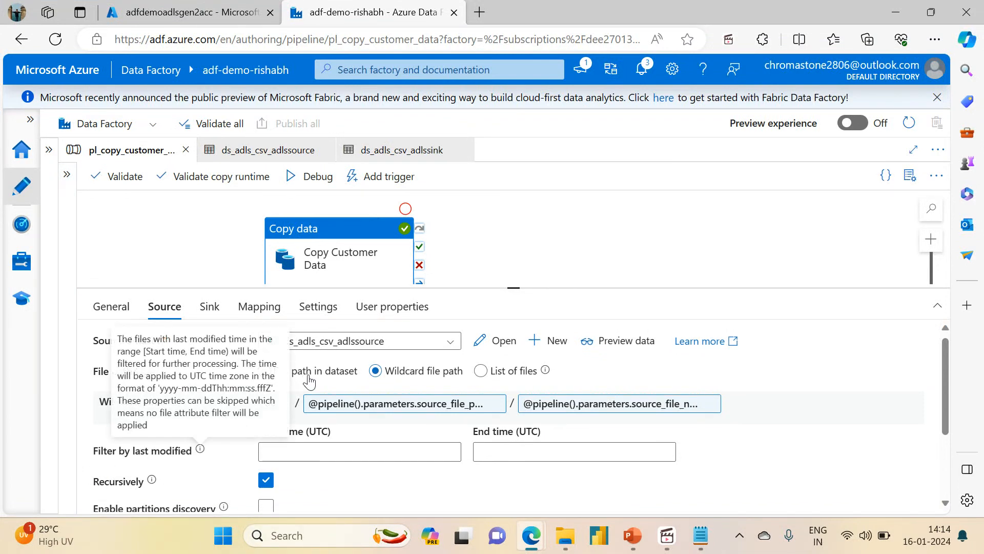
click(319, 181)
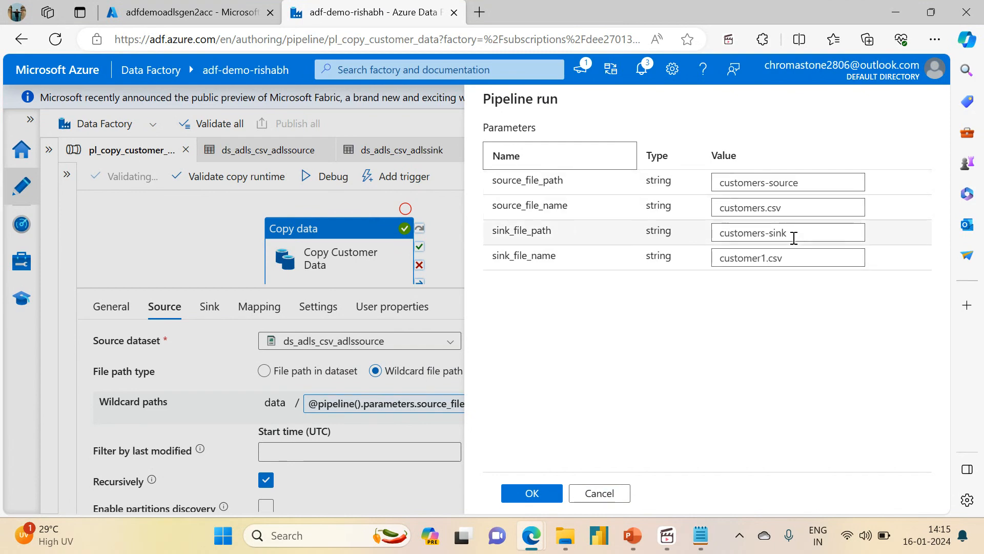
click(767, 256)
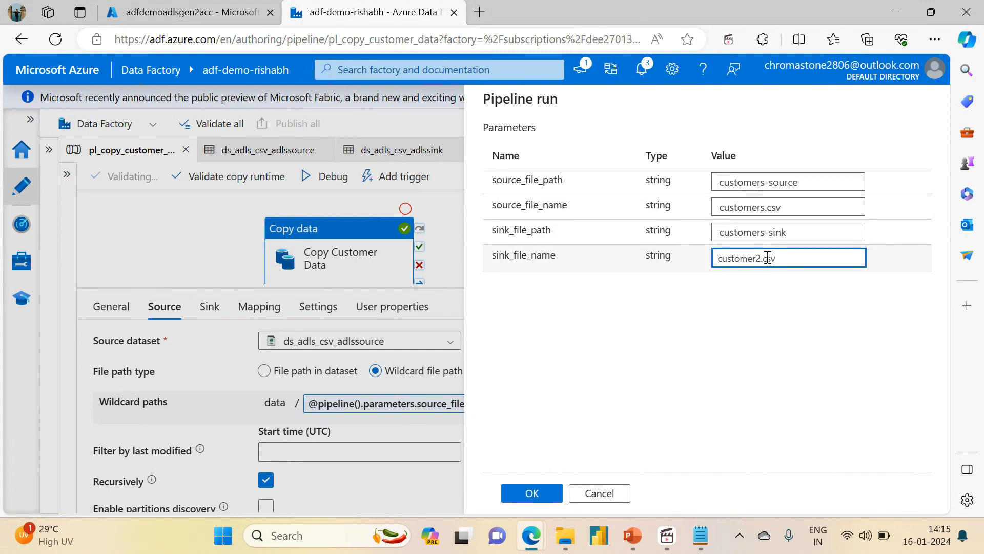
click(534, 493)
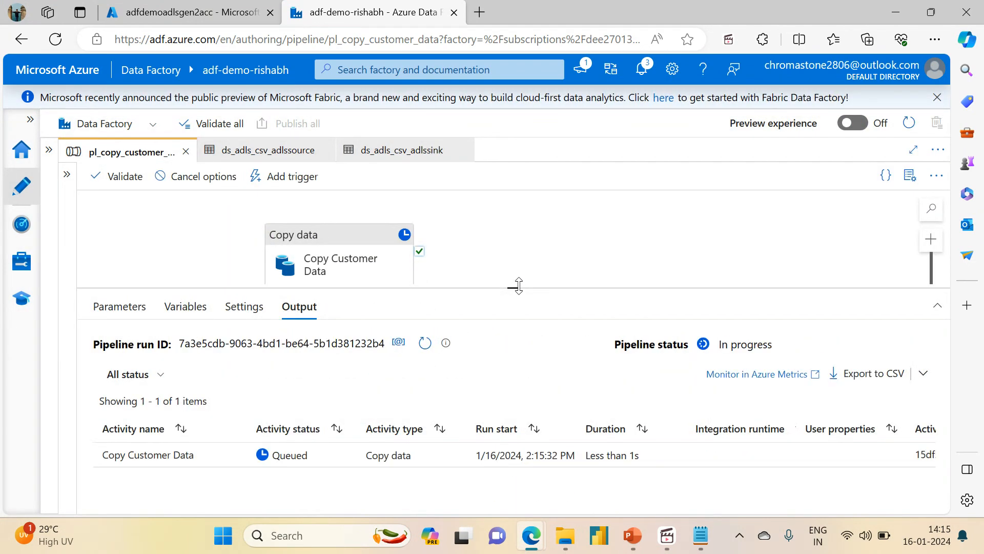
Step: Enlarge the run output area and refresh the debug run's status until the run finishes
drag(519, 285, 513, 195)
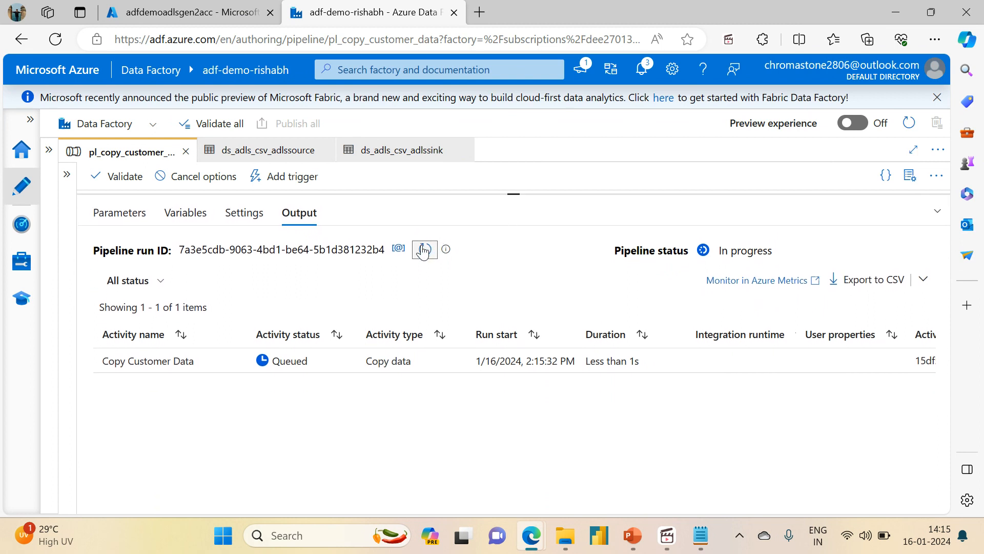
click(423, 251)
click(423, 251)
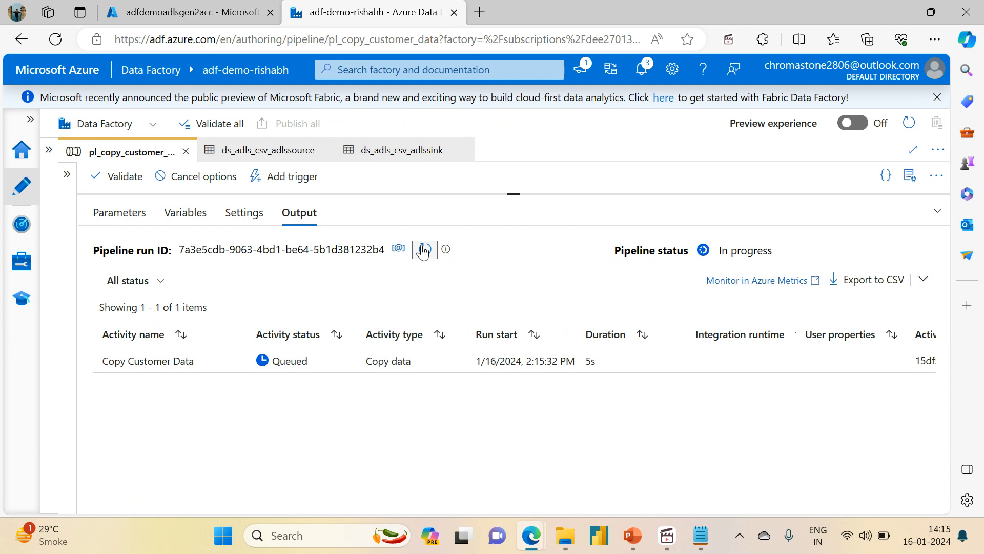
click(423, 250)
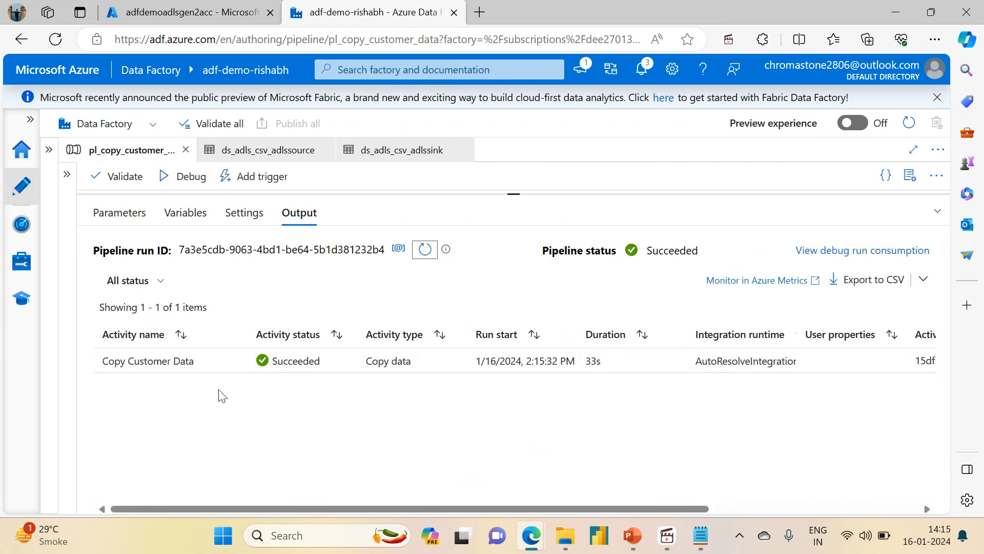
Step: Examine the Copy Customer Data run's input JSON for the wildcardFolderPath and wildcardFileName values, and close it
click(183, 361)
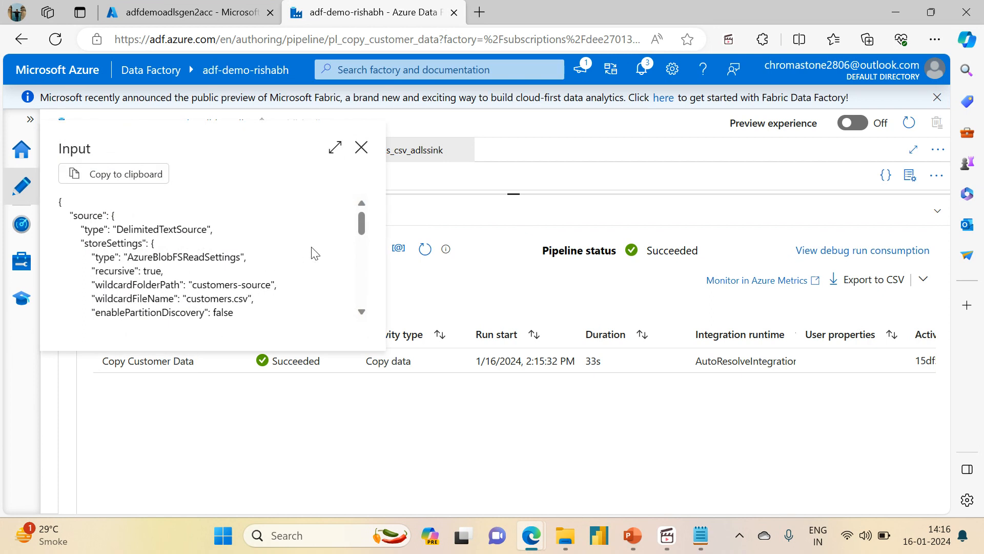
scroll(361, 229, down, 1)
drag(361, 228, 359, 231)
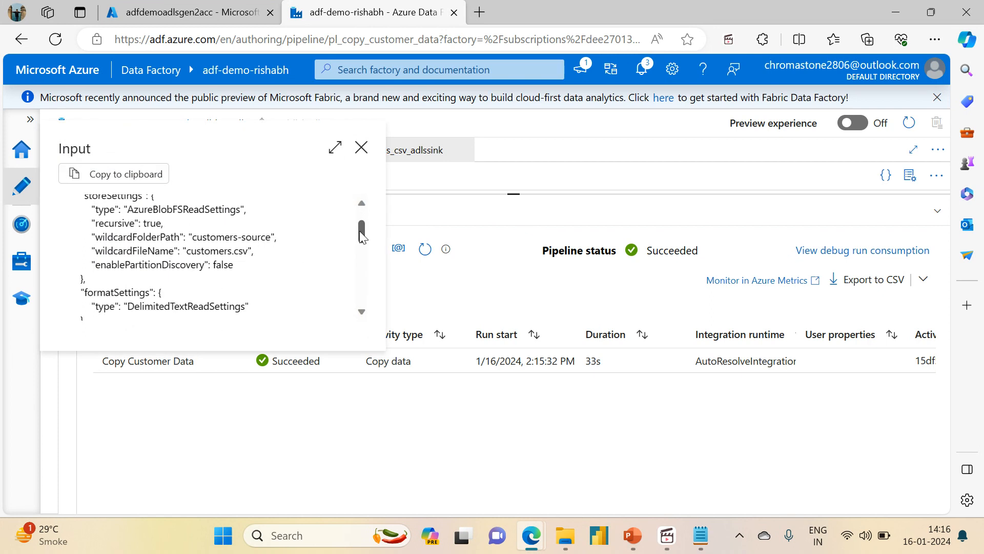
drag(92, 237, 261, 253)
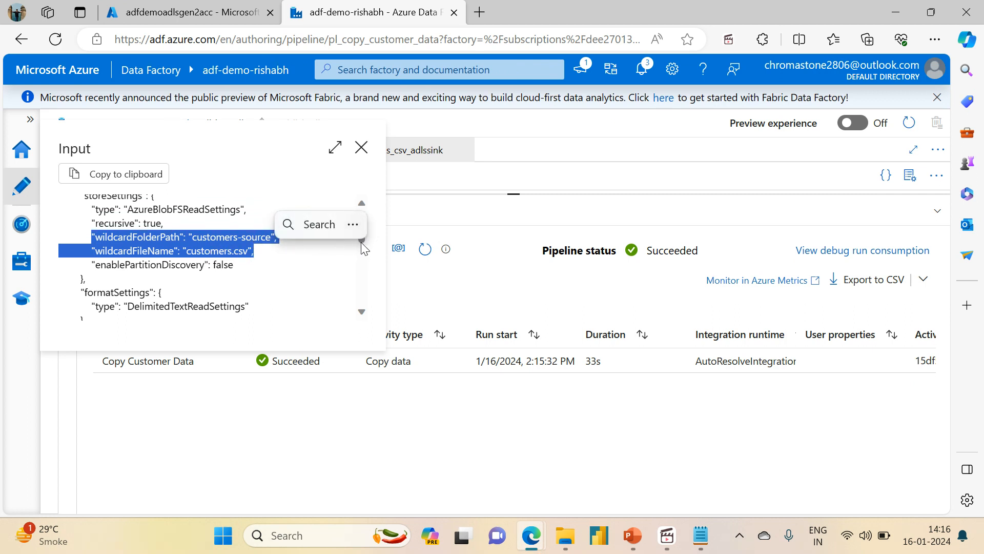
drag(361, 242, 347, 222)
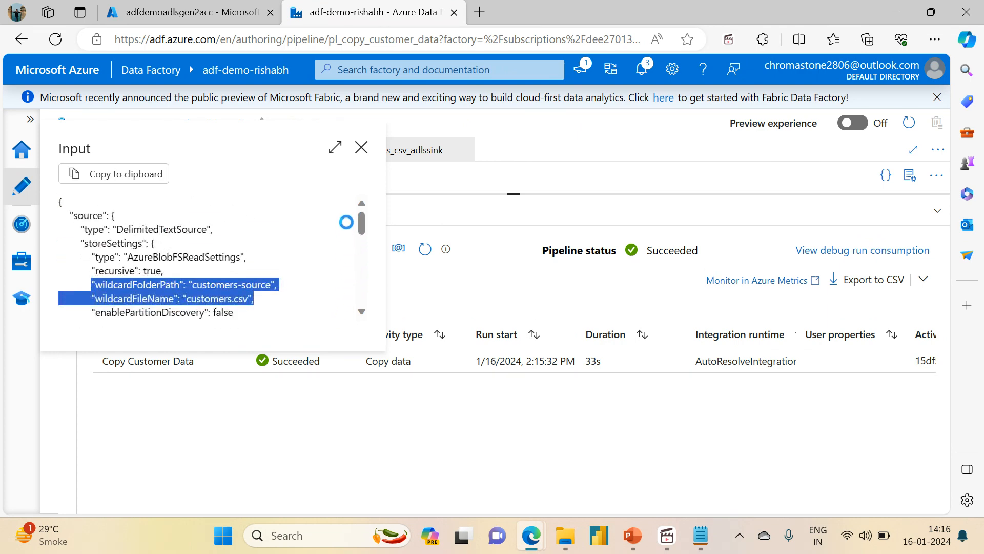
click(361, 149)
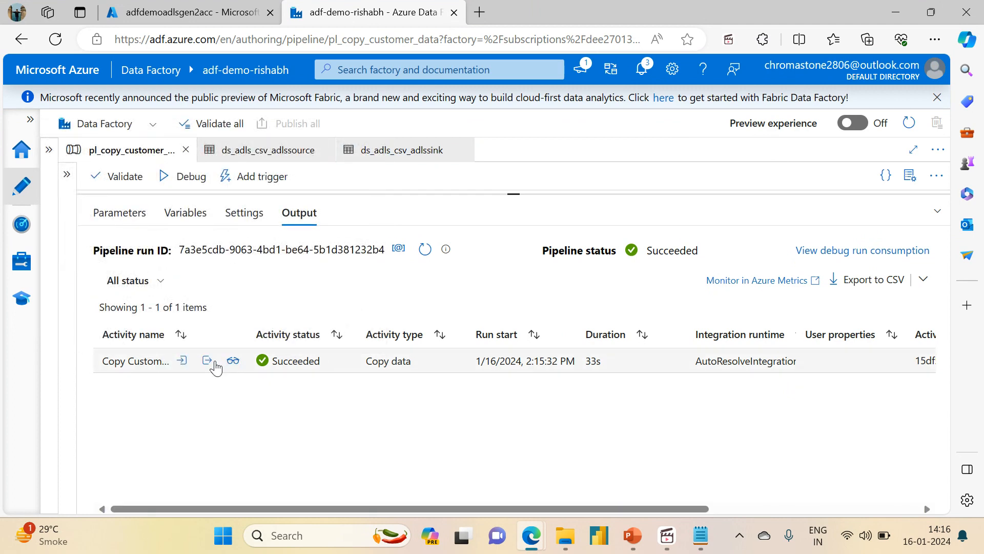
Step: Review the Copy Customer Data run's output JSON and close it
click(207, 361)
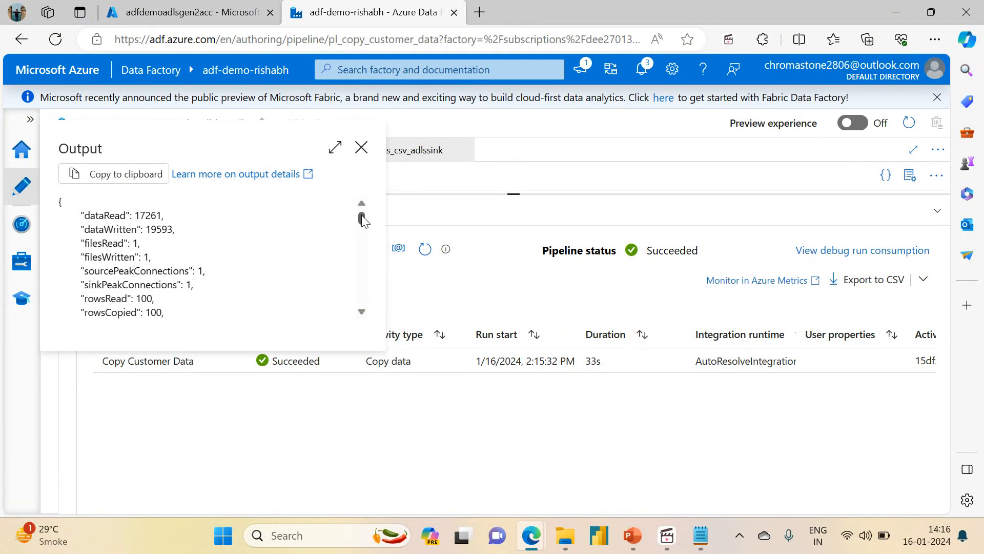
drag(361, 214, 333, 193)
click(361, 148)
Step: Refresh the customers-sink folder in the Azure portal storage browser to check for customer2.csv, and return to Azure Data Factory
click(117, 6)
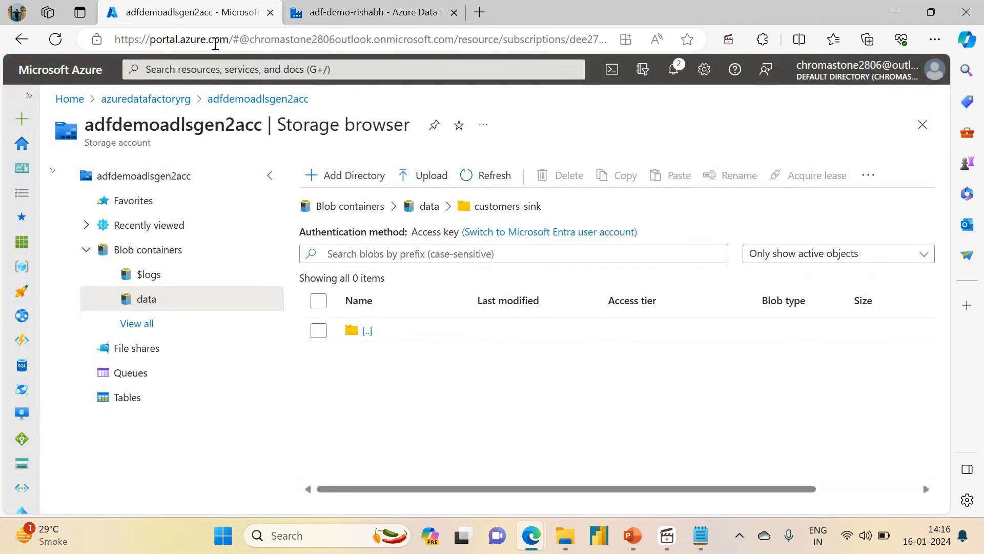
click(472, 174)
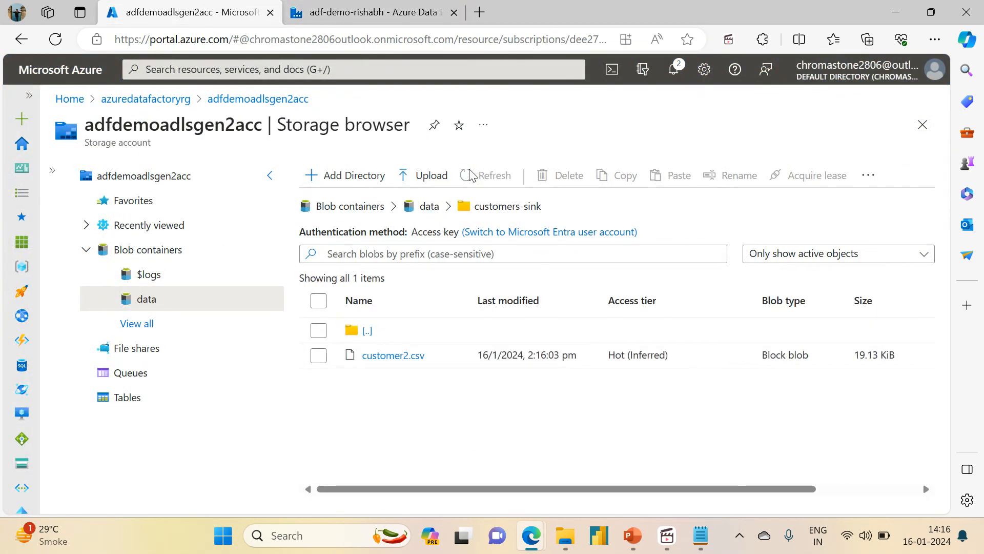
click(394, 16)
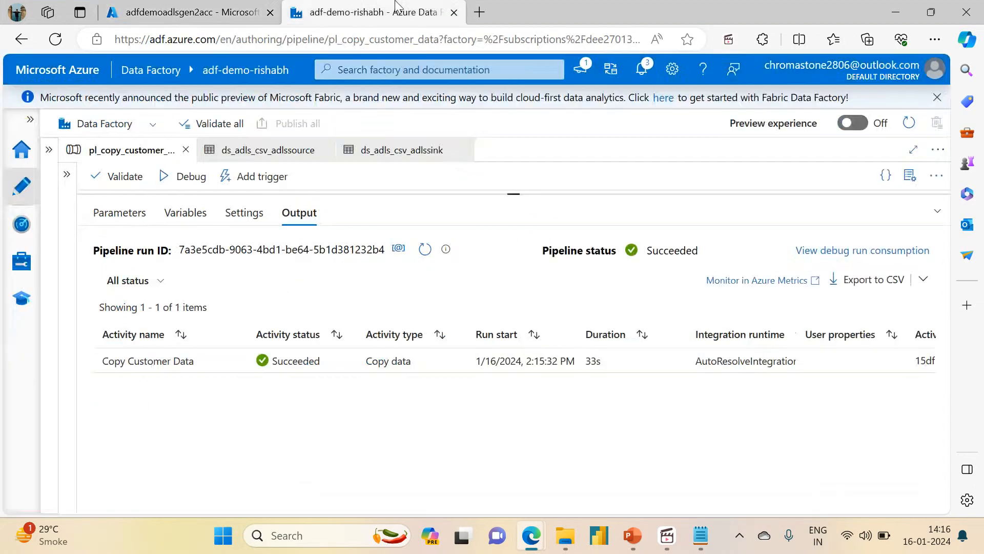
Step: Start another debug run of pl_copy_customer_data with sink_file_name set to customer3.csv
click(180, 185)
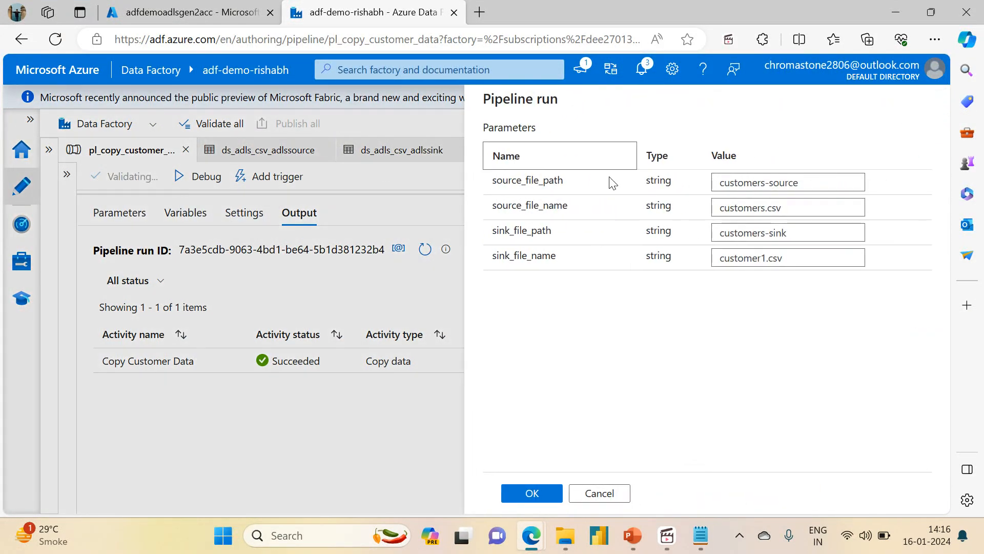
click(767, 257)
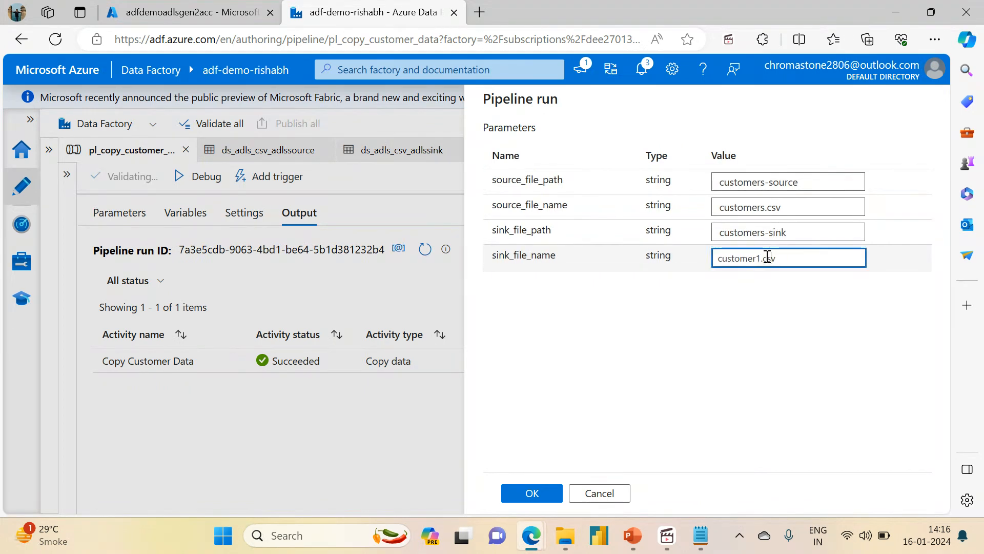
key(BackSpace)
text(3)
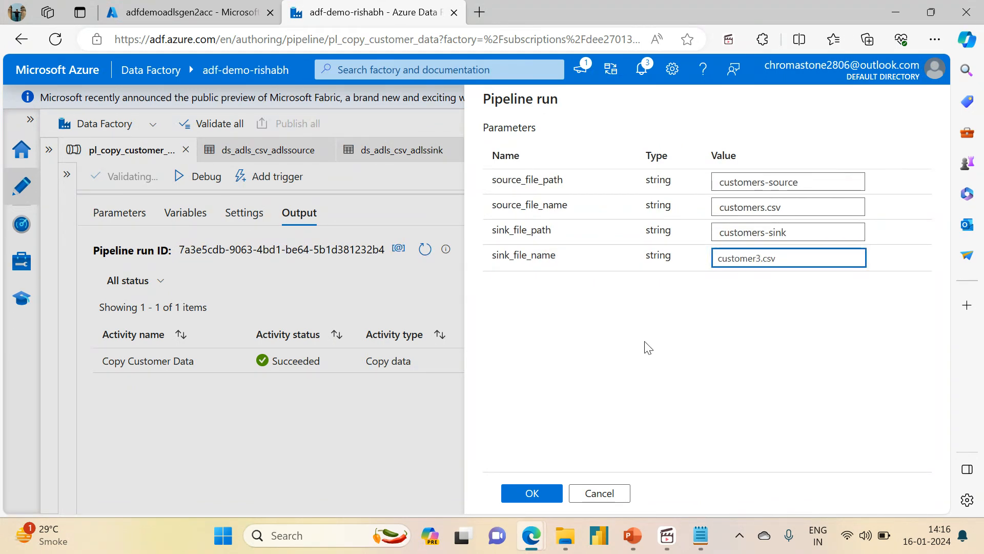
click(533, 493)
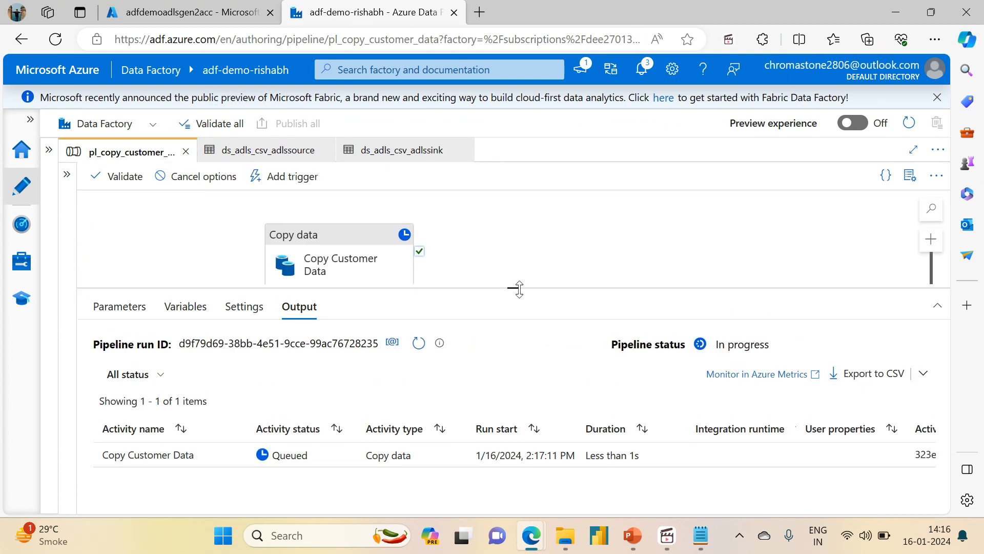
Step: Glance at the customers-sink folder in the storage browser, and refresh the second debug run's status until the run finishes
drag(520, 288, 514, 362)
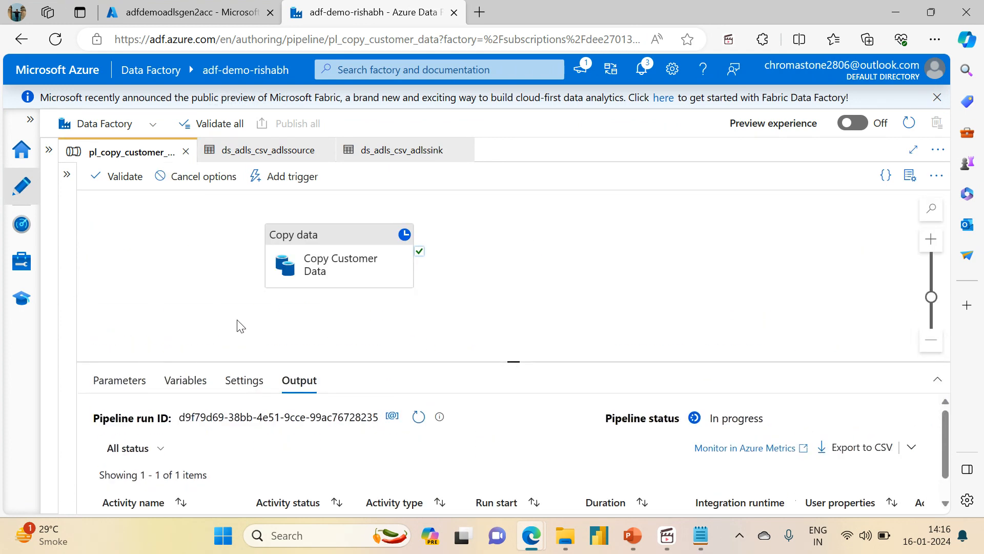
click(147, 7)
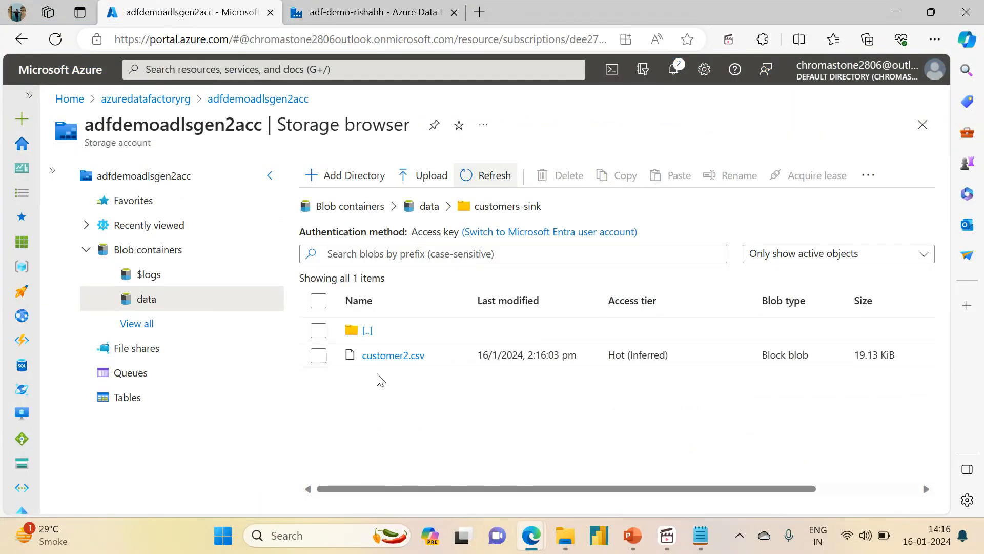
key(ctrl+Tab)
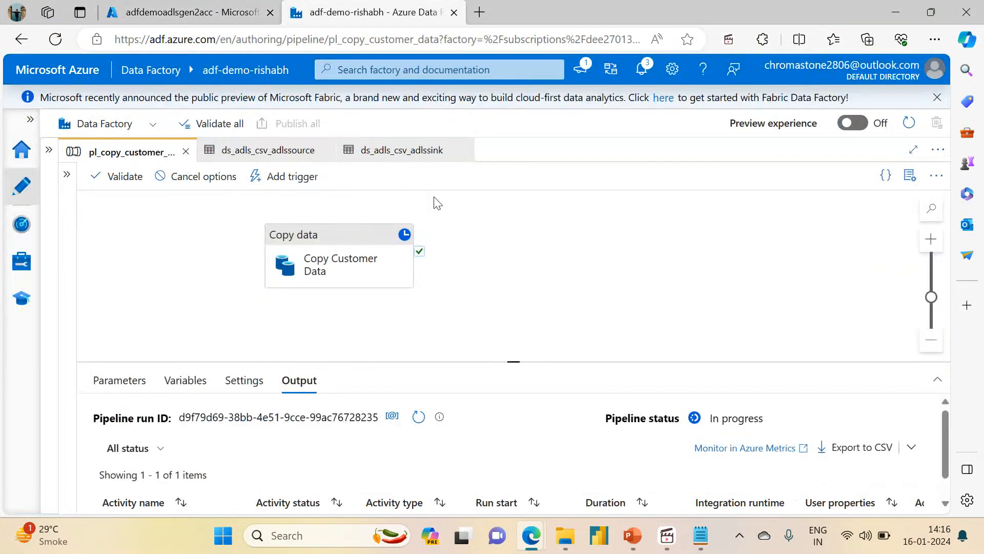
drag(513, 361, 510, 276)
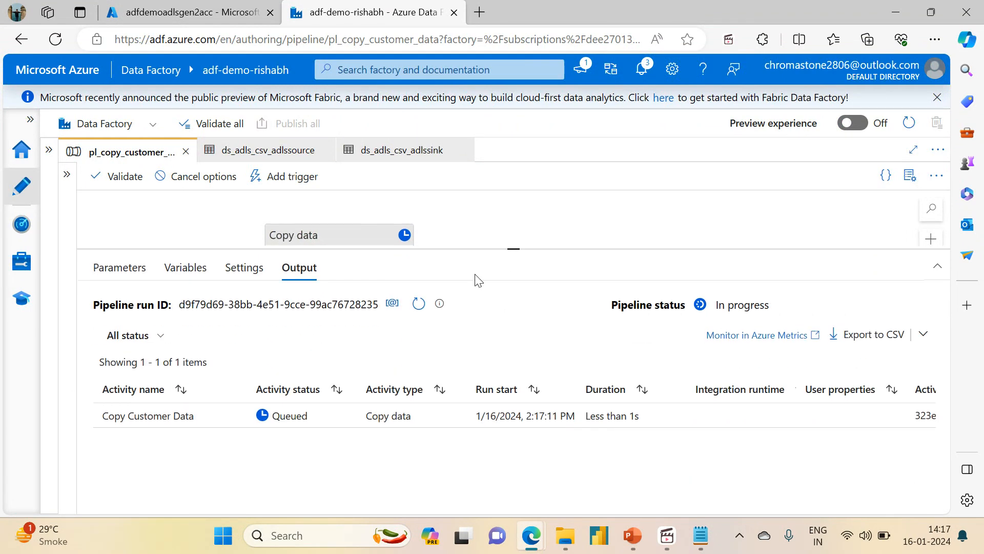
click(417, 304)
click(417, 304)
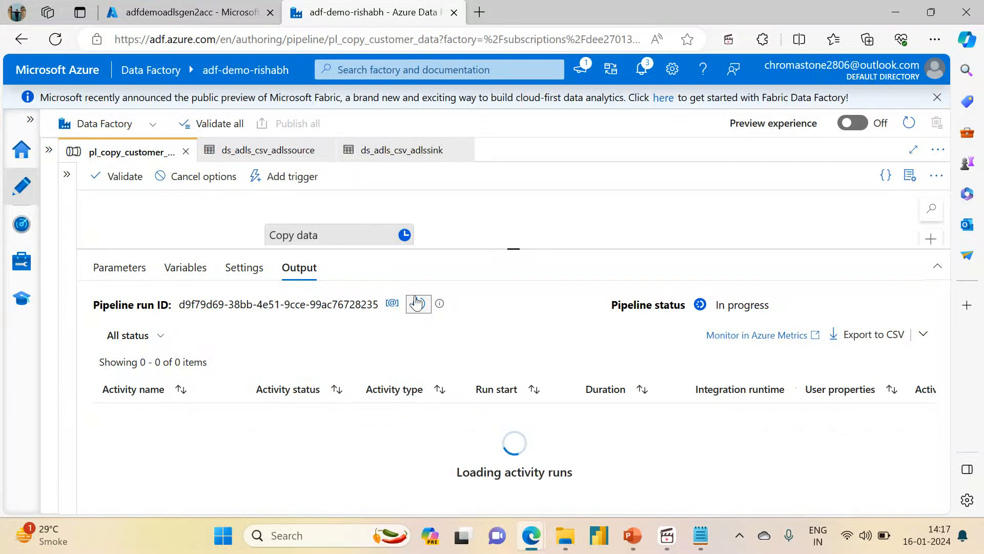
click(417, 304)
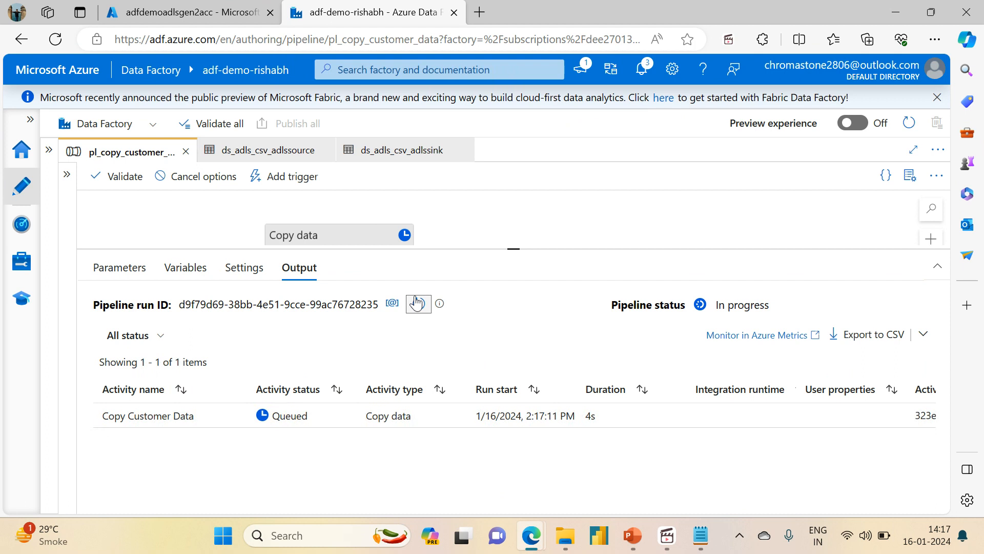
click(416, 303)
click(416, 302)
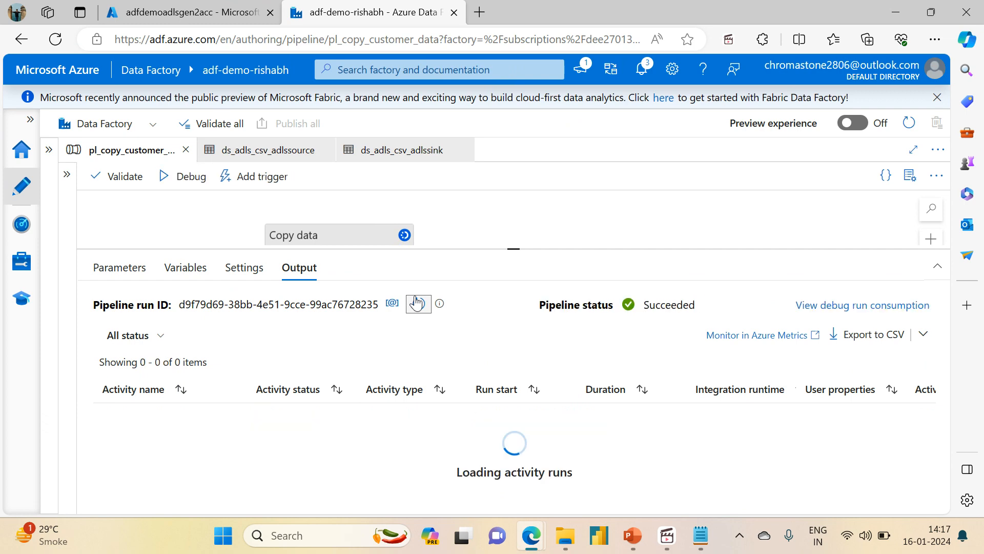
Step: Switch to the storage browser, refresh customers-sink to check for customer3.csv, and go back to Azure Data Factory
click(189, 12)
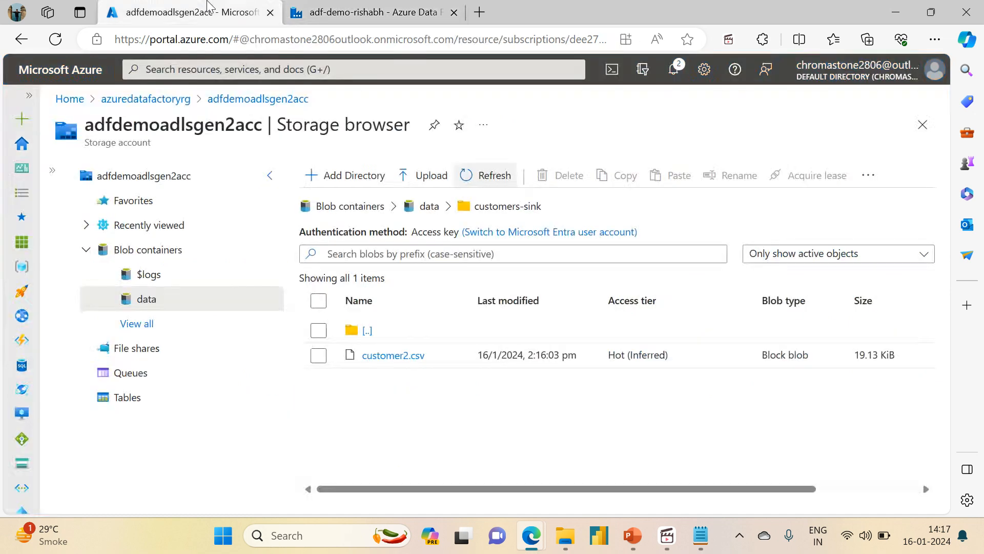
click(477, 177)
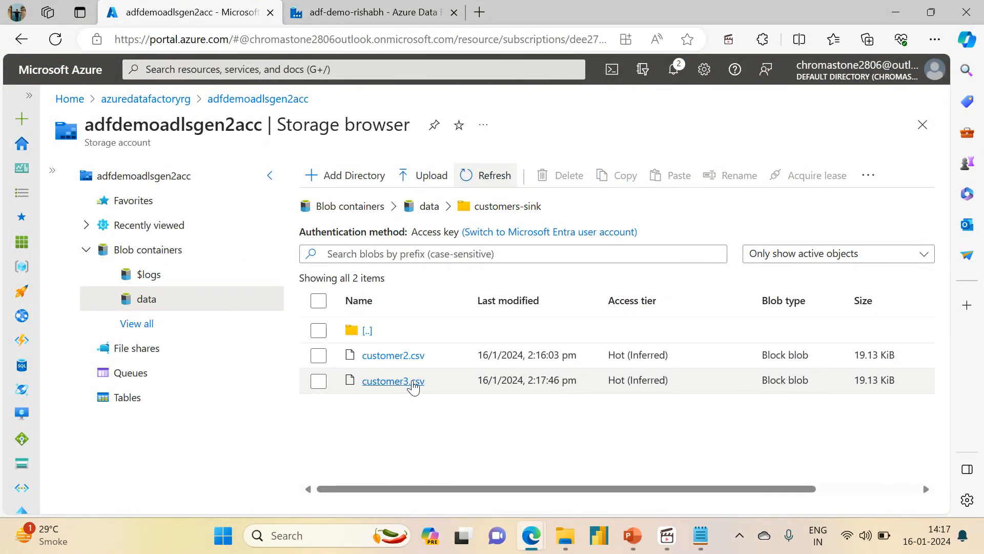
click(378, 7)
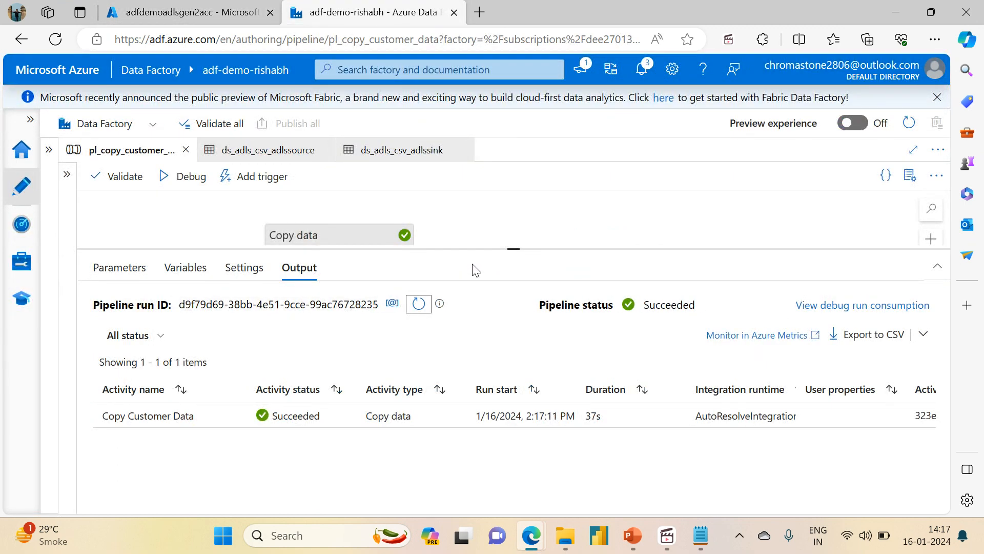
Step: Look at the pipeline's variables and the Copy Customer Data activity's source settings, bringing the whole activity into view
click(186, 268)
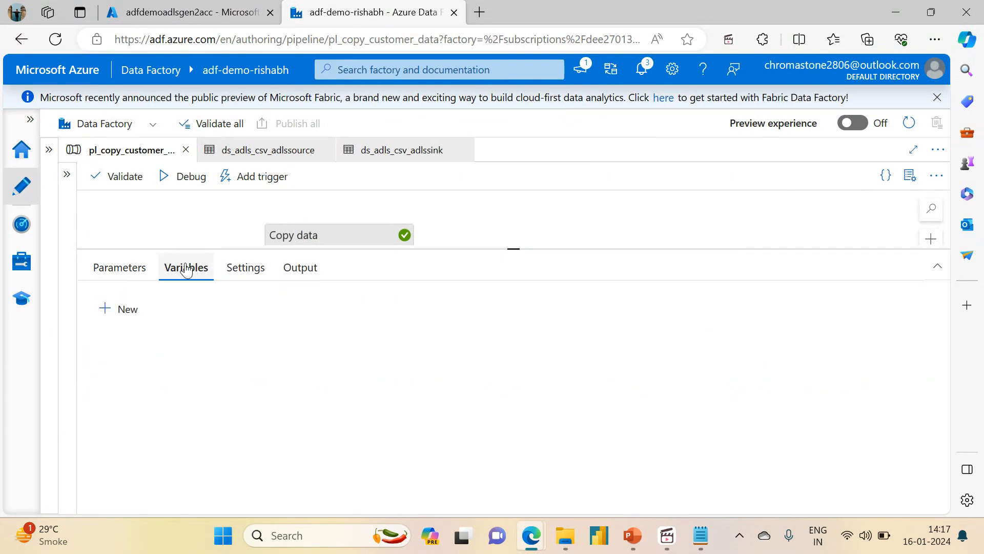
click(307, 231)
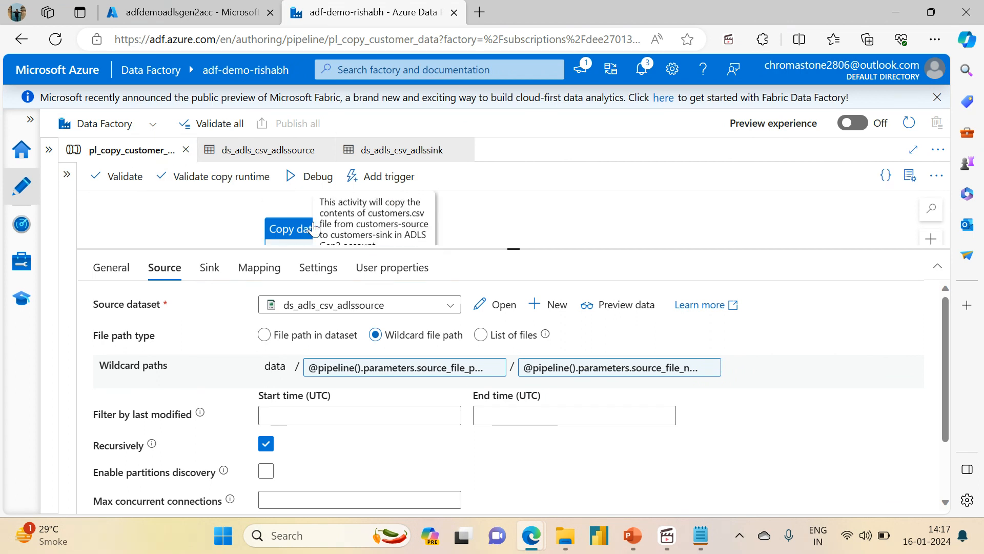
drag(315, 225, 341, 216)
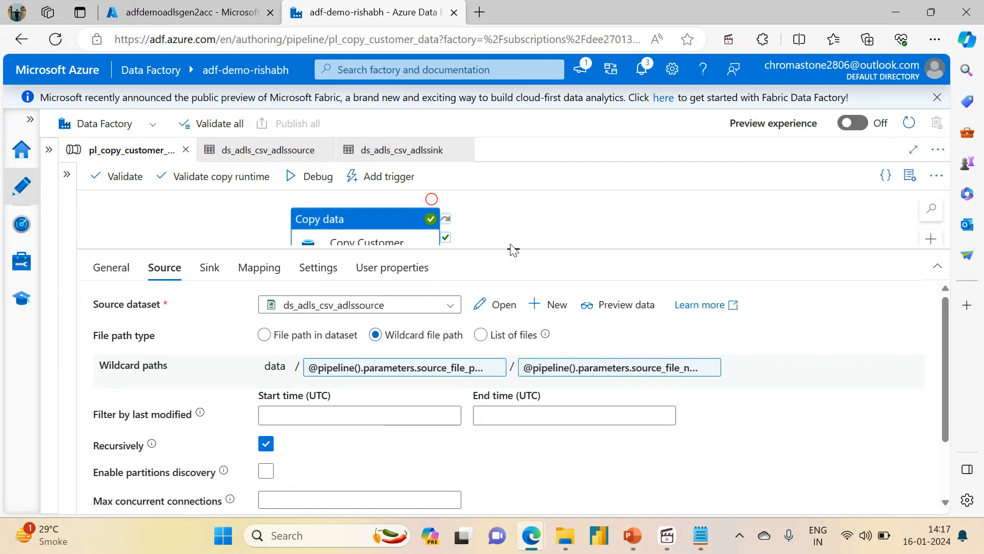
drag(511, 248, 511, 315)
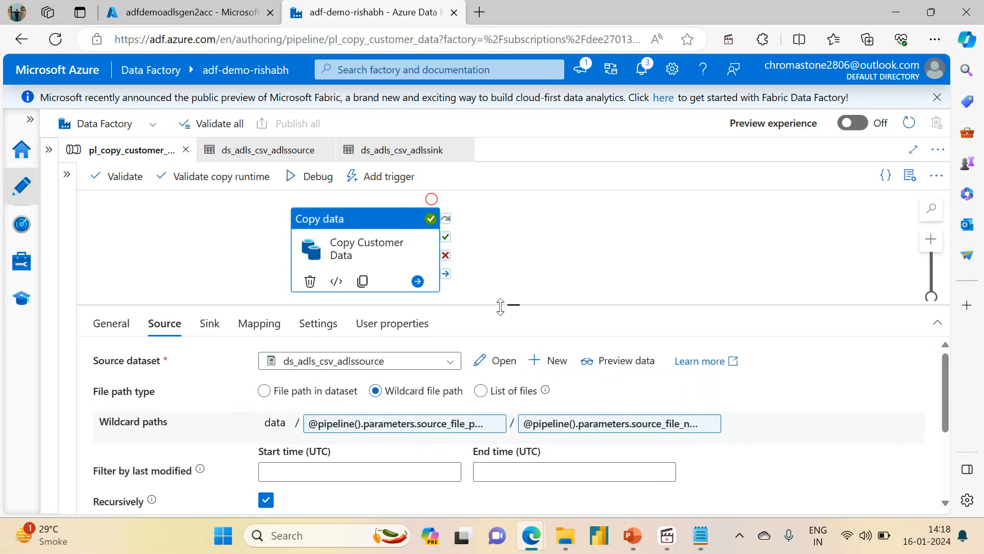
Step: Start another debug run of pl_copy_customer_data with the sink_file_name value cleared, and enlarge the run output area
click(308, 180)
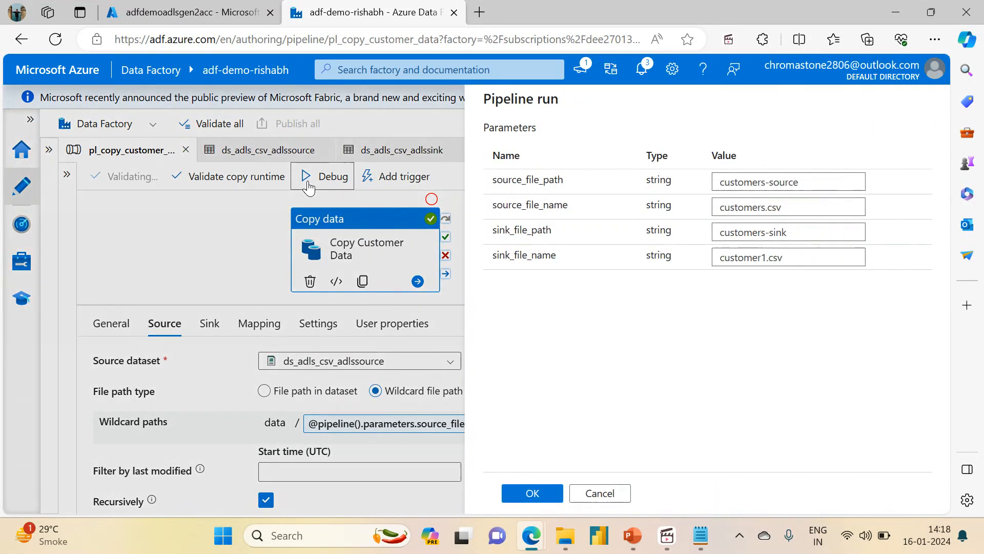
click(731, 256)
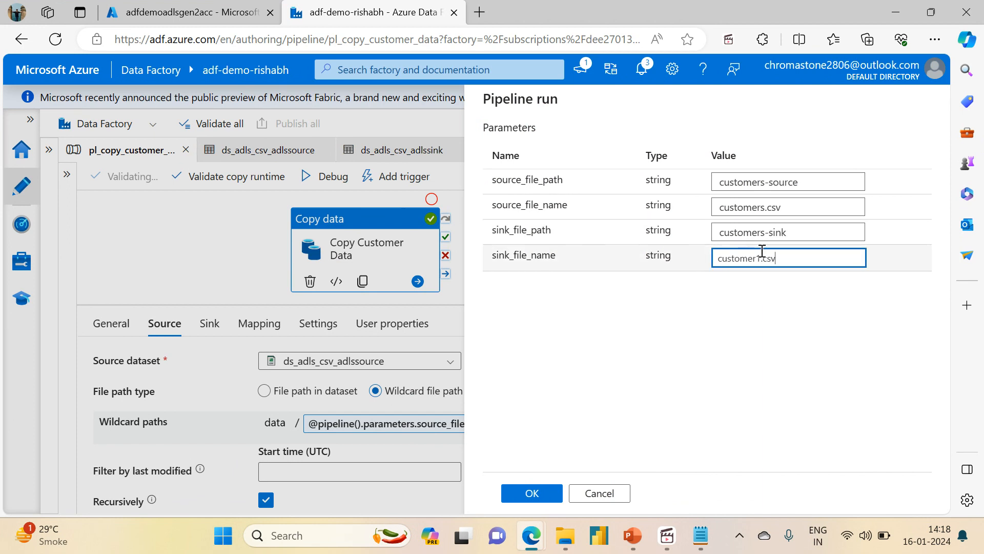
drag(792, 257, 713, 258)
key(BackSpace)
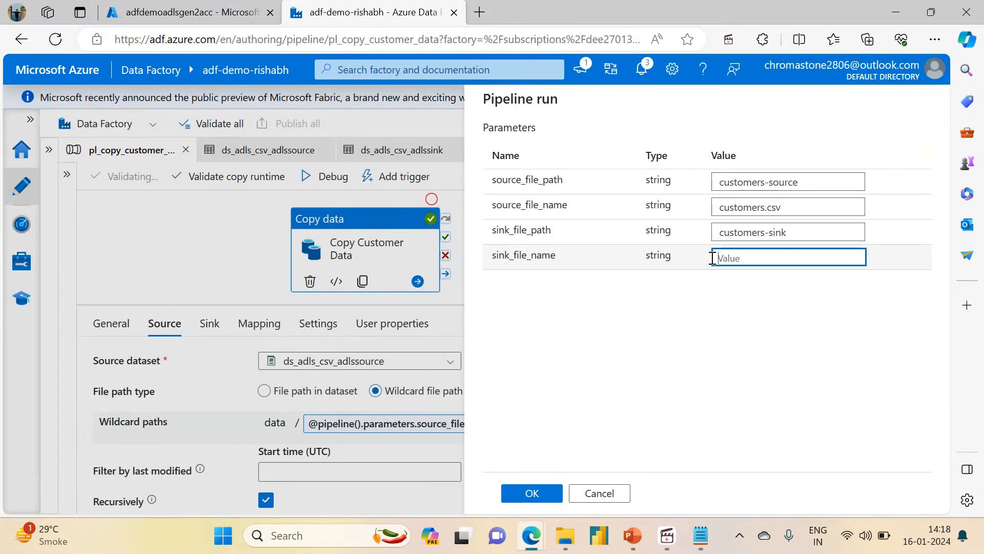
click(532, 500)
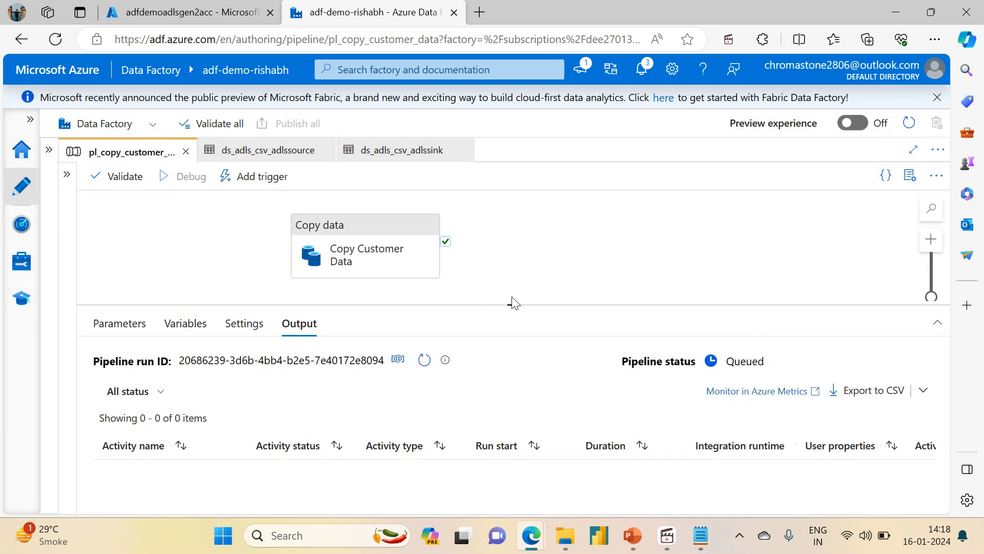
drag(514, 305, 520, 240)
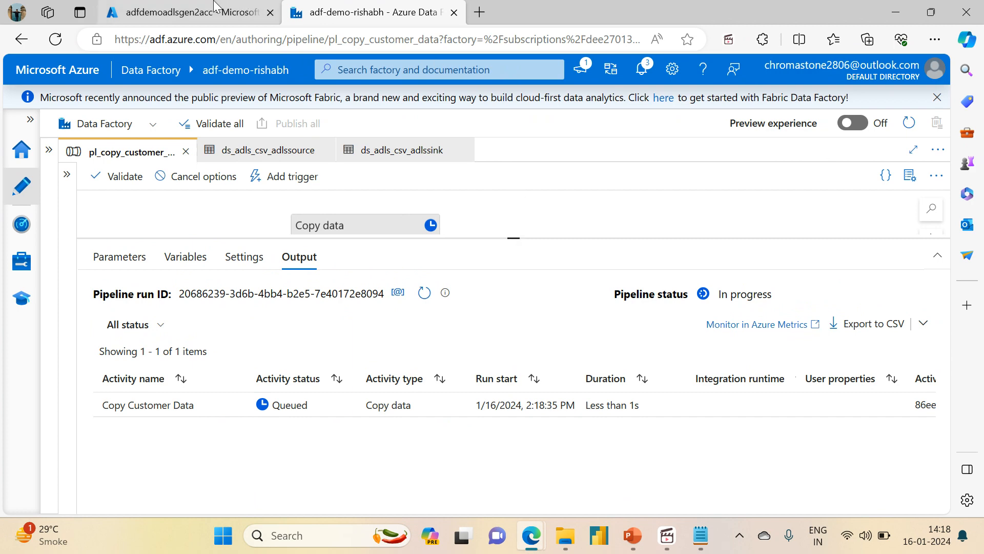
Step: Glance at the customers-sink folder in the storage browser, and refresh the debug run's status in Azure Data Factory
click(187, 13)
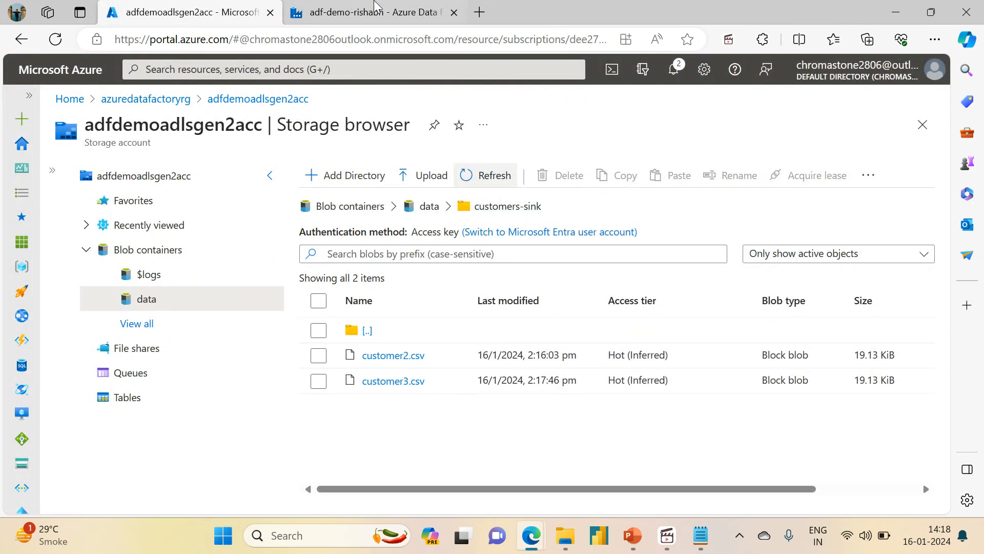
click(374, 7)
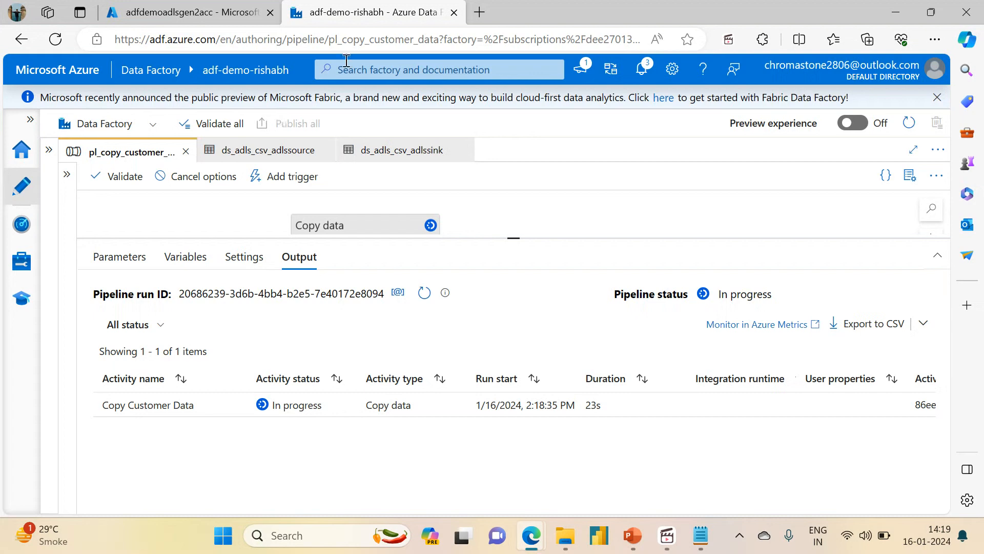
click(423, 293)
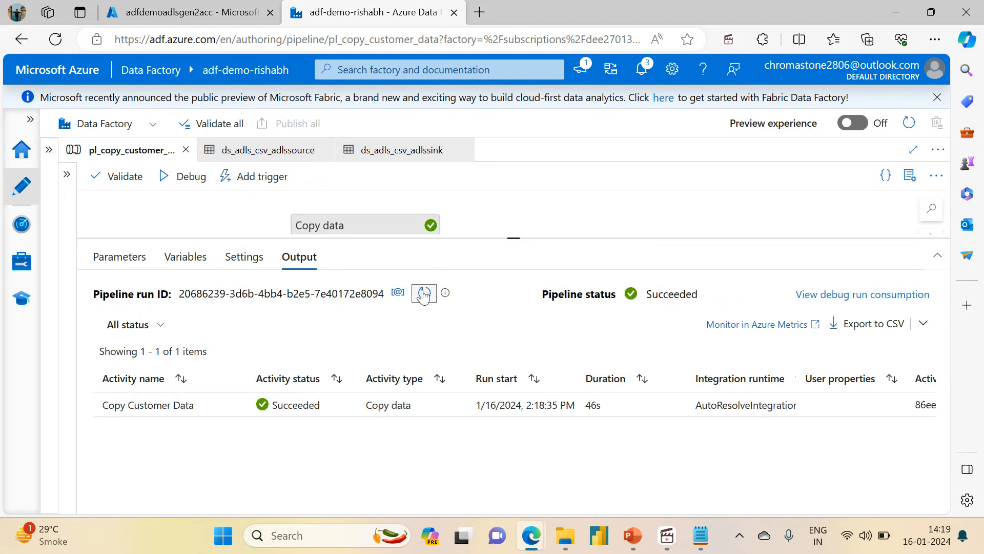
Step: Refresh customers-sink in the storage browser to check which file the run wrote, and go back to Azure Data Factory
click(170, 10)
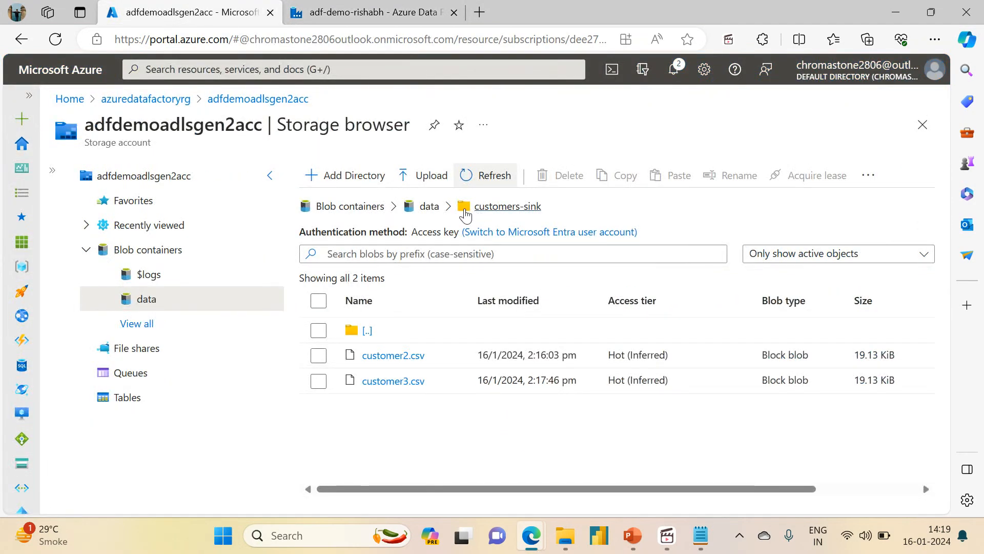
click(485, 180)
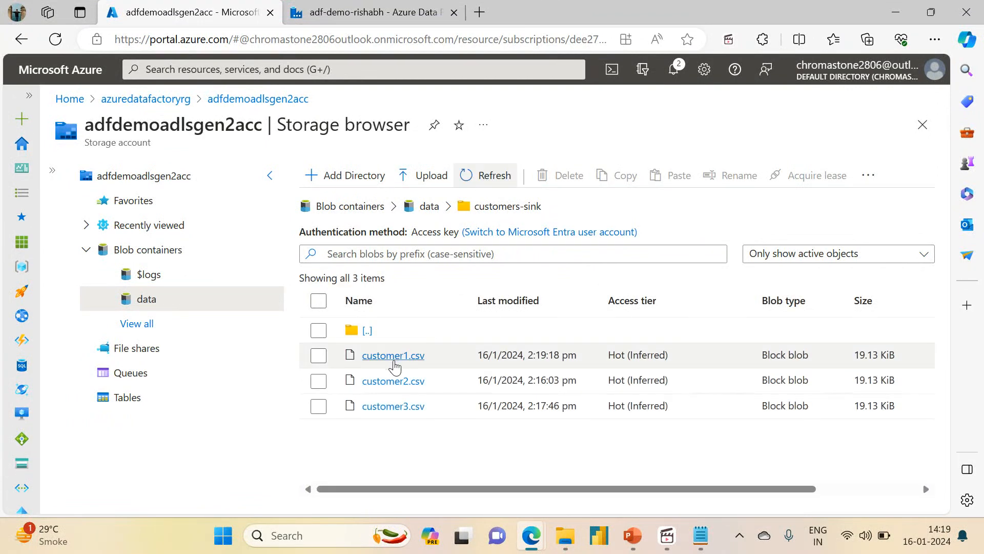
click(367, 12)
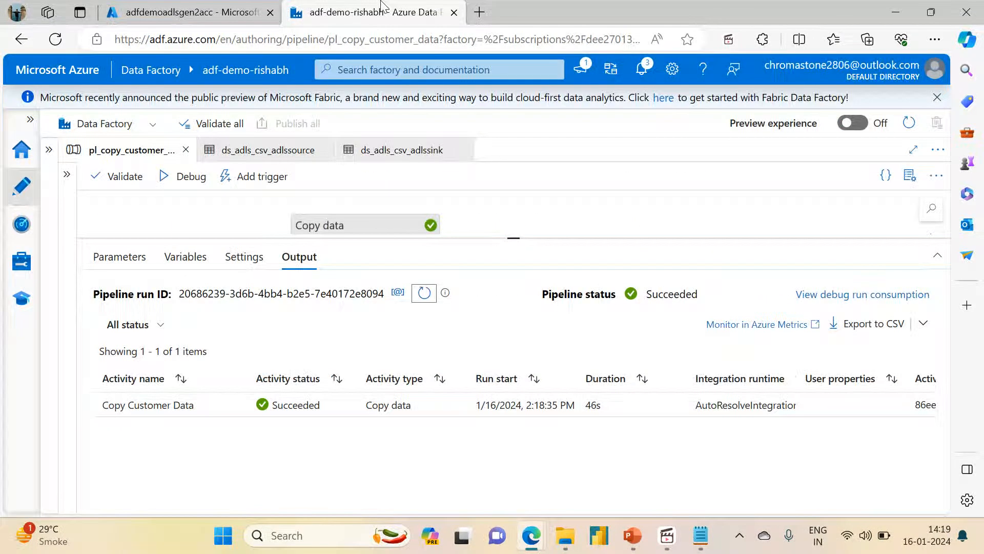
Step: Clear the default value of the pipeline's sink_file_name parameter
drag(514, 237, 515, 331)
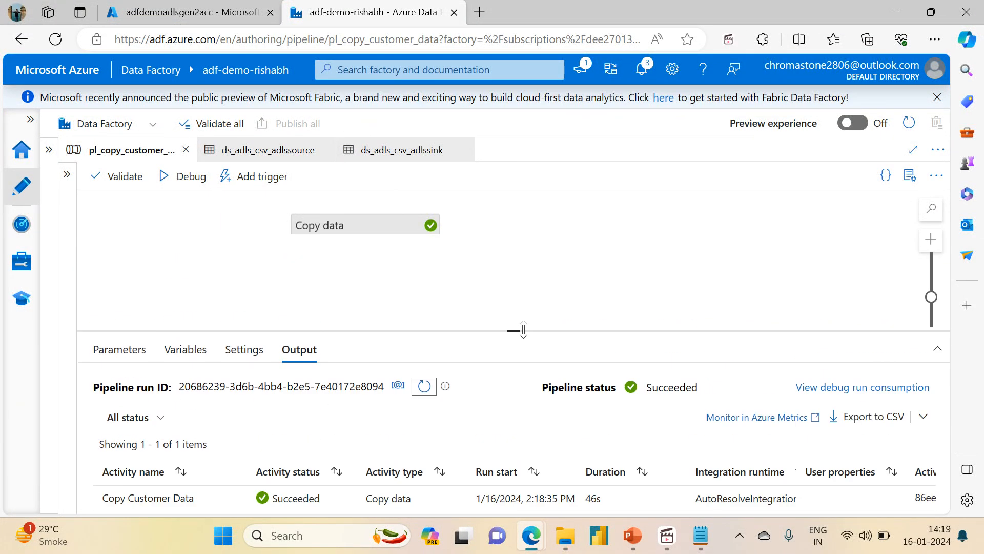
click(136, 348)
drag(512, 332, 505, 248)
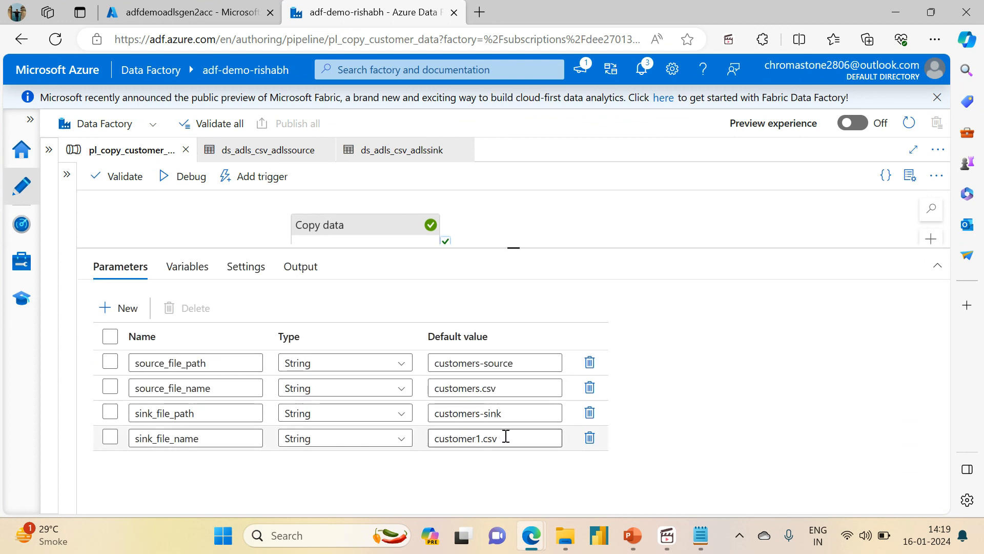
drag(505, 435, 408, 437)
key(BackSpace)
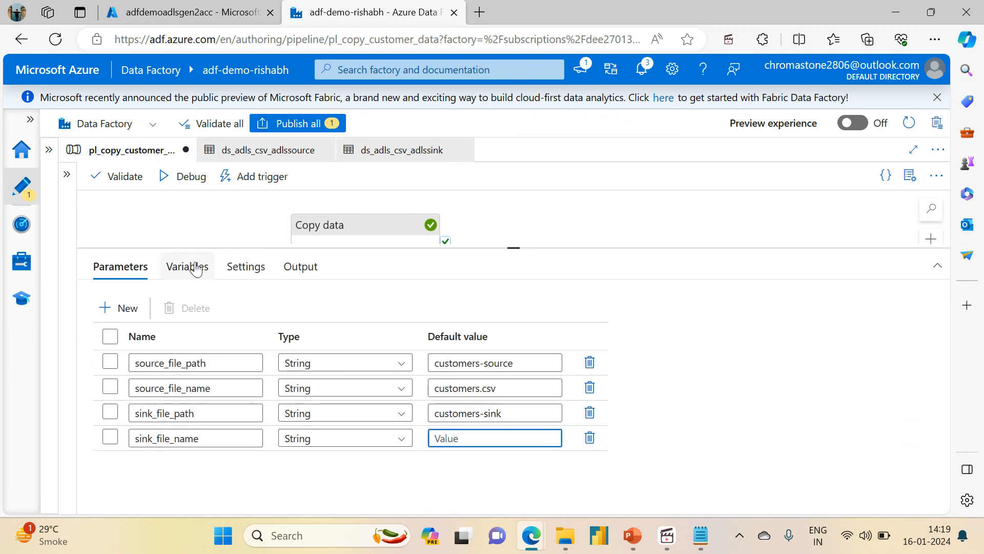
Step: Publish the edited pl_copy_customer_data pipeline and start a debug run with sink_file_name left empty
click(277, 127)
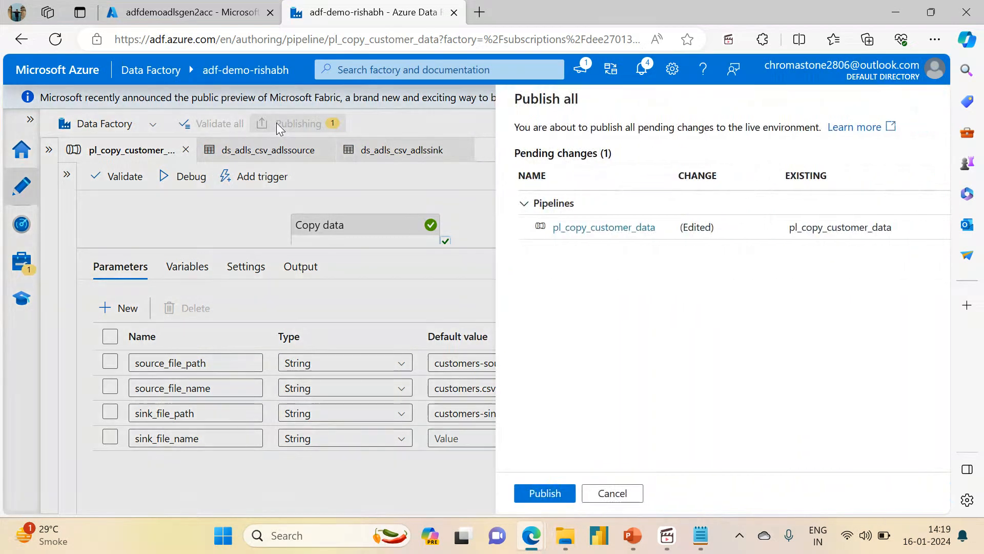
click(514, 494)
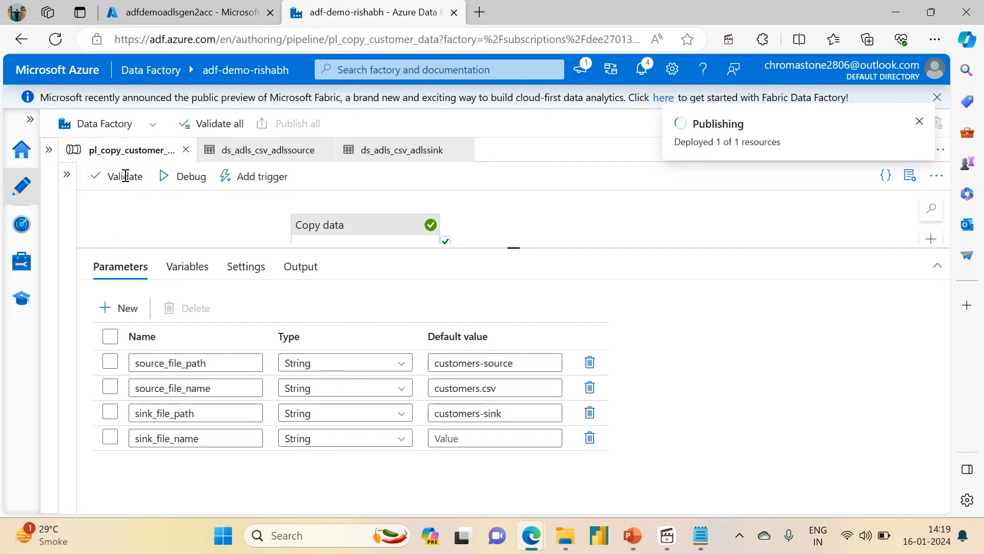
click(189, 175)
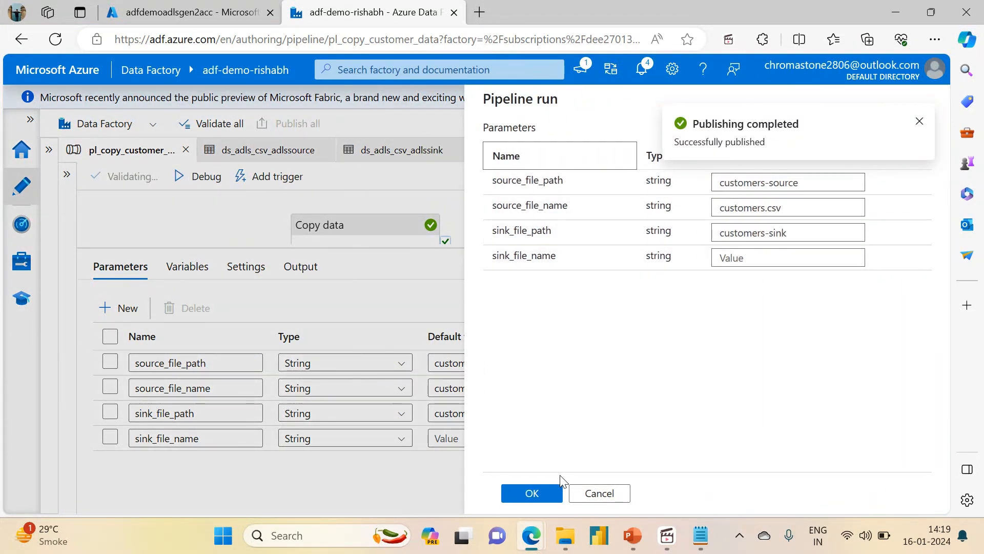
click(533, 491)
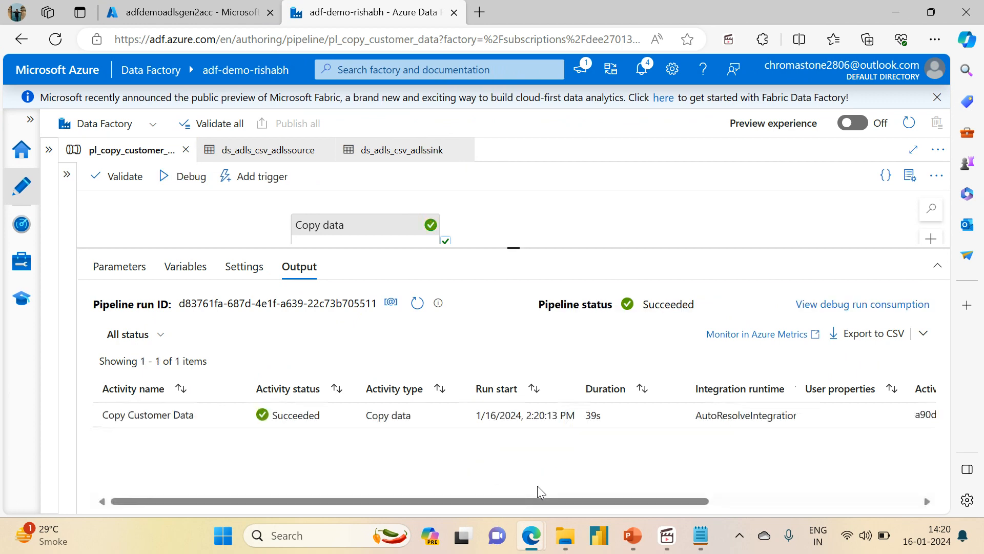
Step: Refresh customers-sink in the storage browser, widen the Name column to read the newest file's full name, and return to Azure Data Factory
click(184, 12)
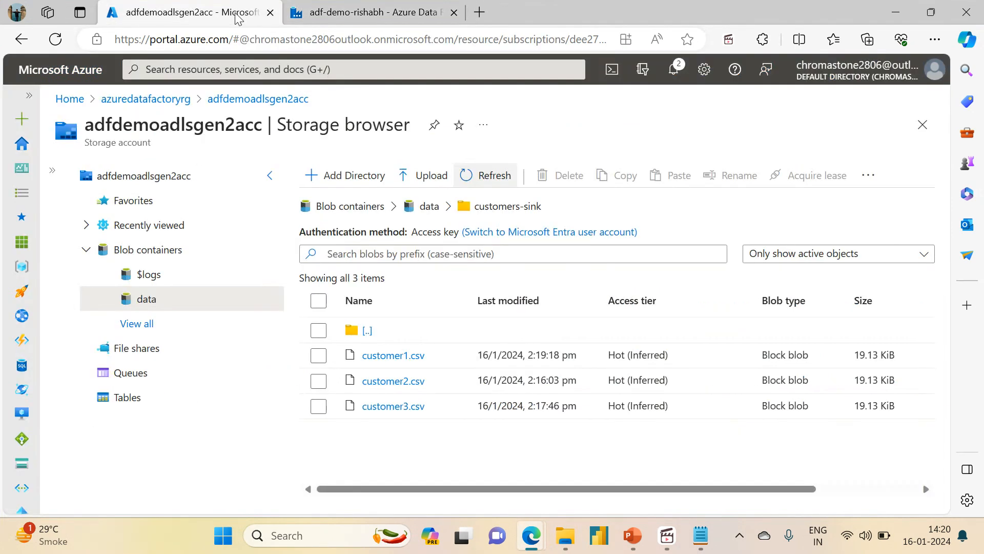
click(484, 177)
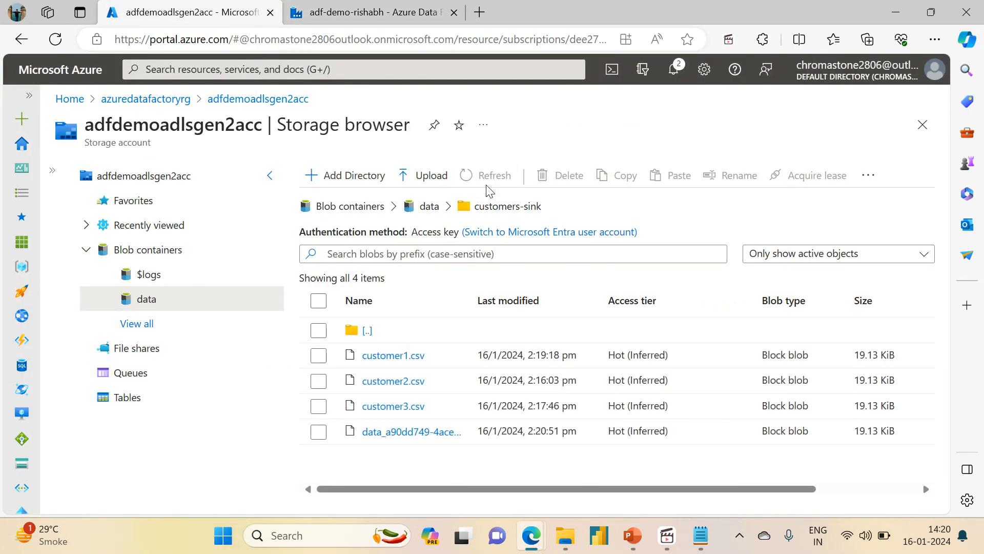
drag(476, 302, 785, 300)
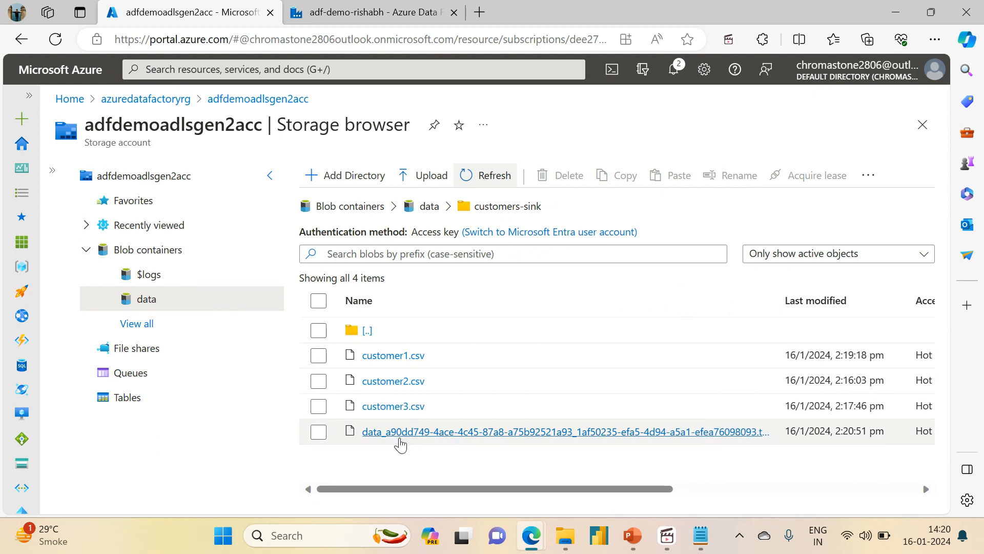
drag(589, 489, 643, 488)
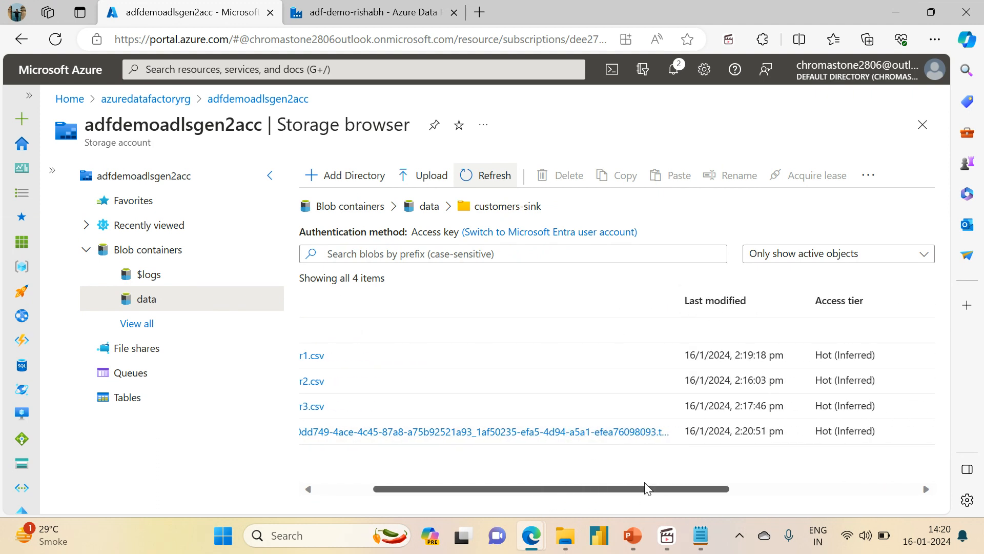
drag(673, 301, 693, 298)
drag(589, 490, 452, 481)
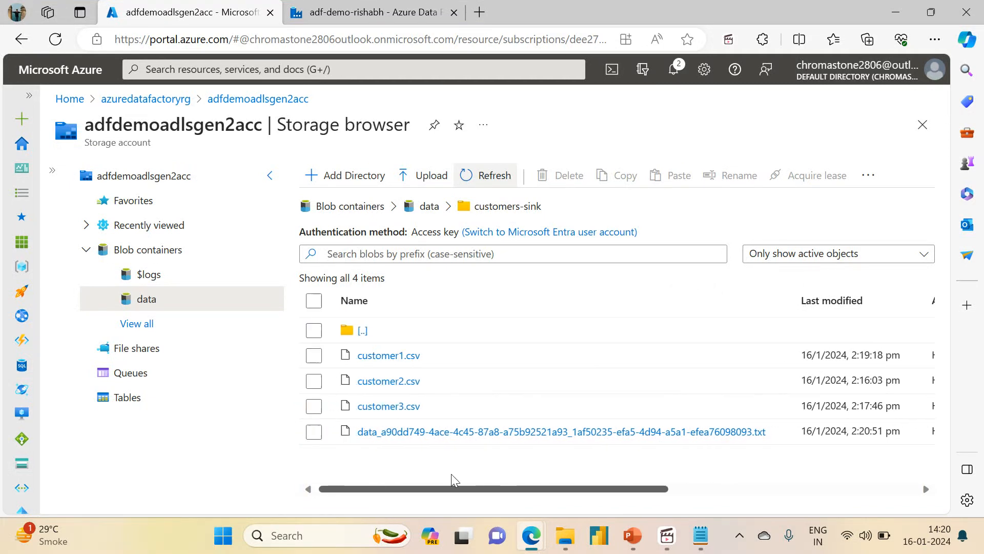
drag(536, 488, 513, 488)
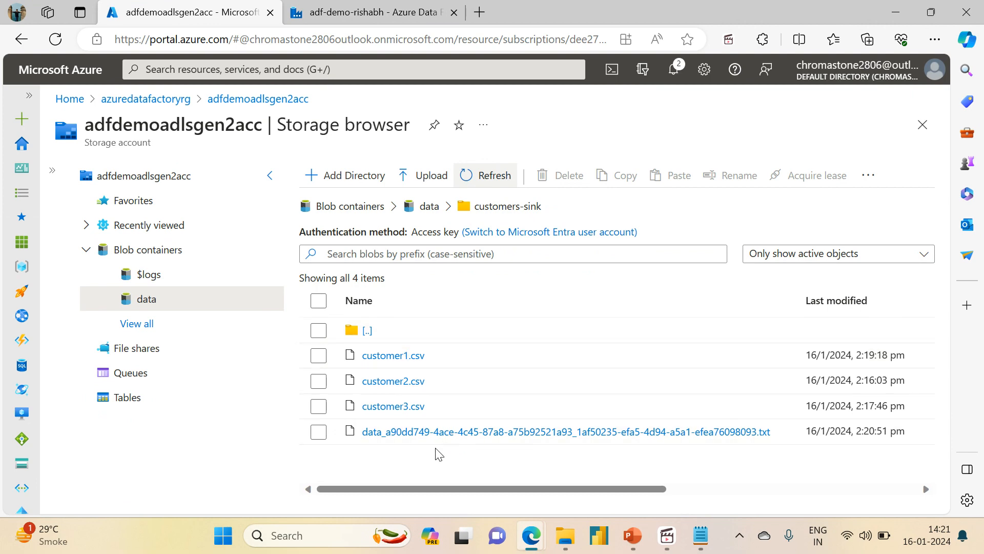
click(361, 7)
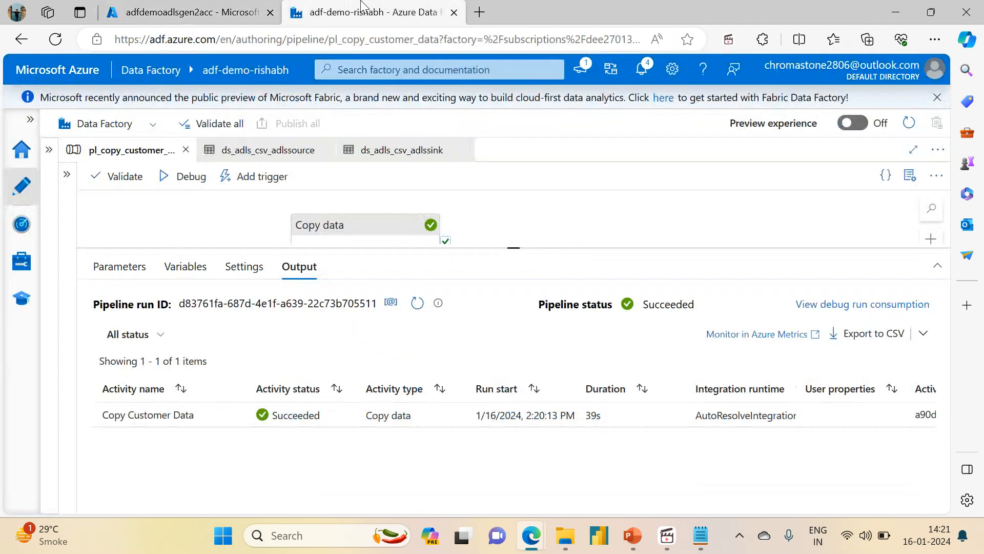
Step: Look at the pipeline's variables and the debug run parameters, highlighting the sink_file_path value
click(176, 274)
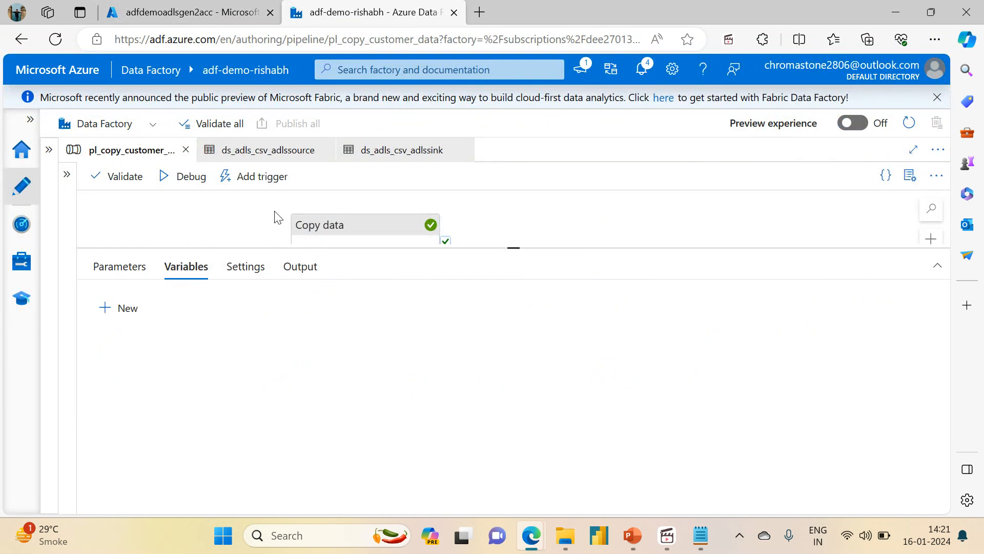
click(189, 179)
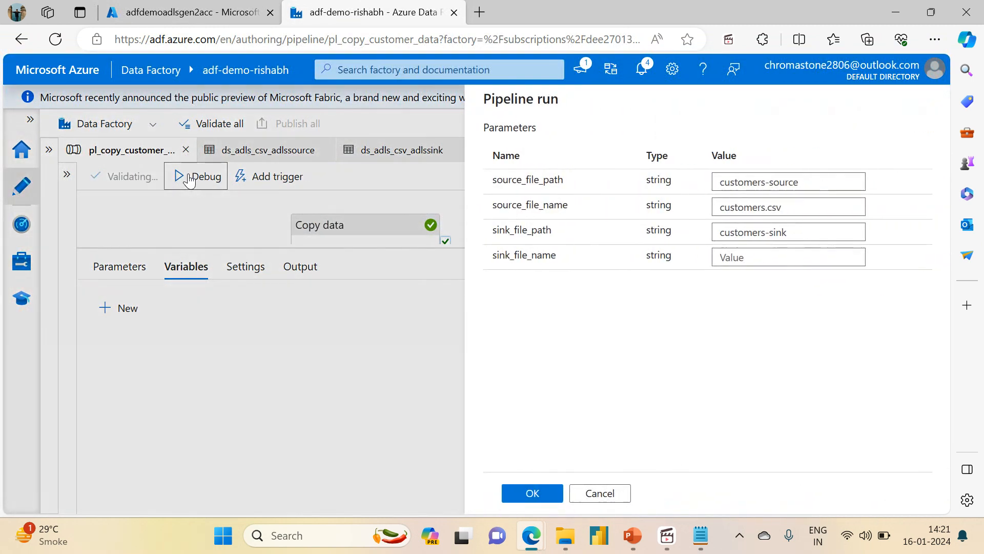
click(795, 230)
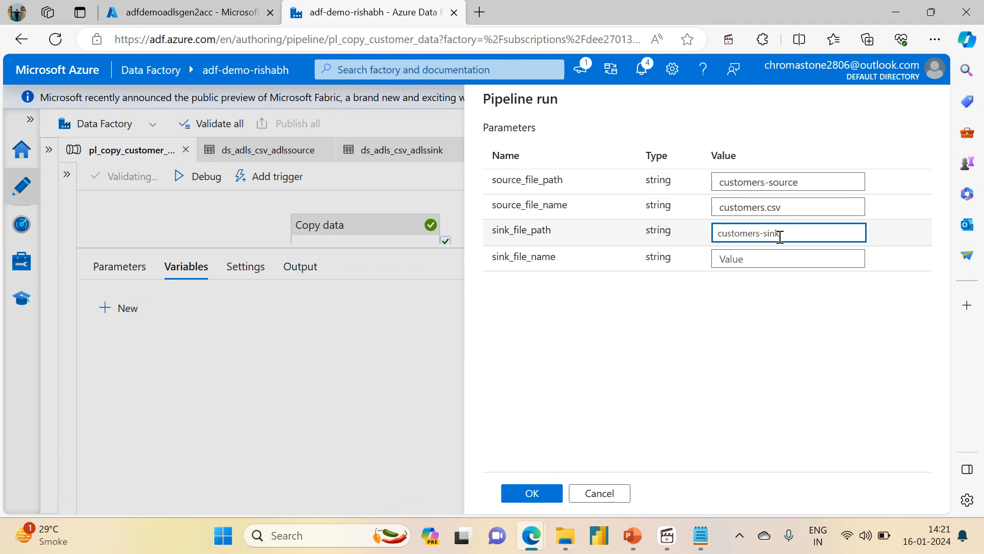
drag(782, 235, 712, 232)
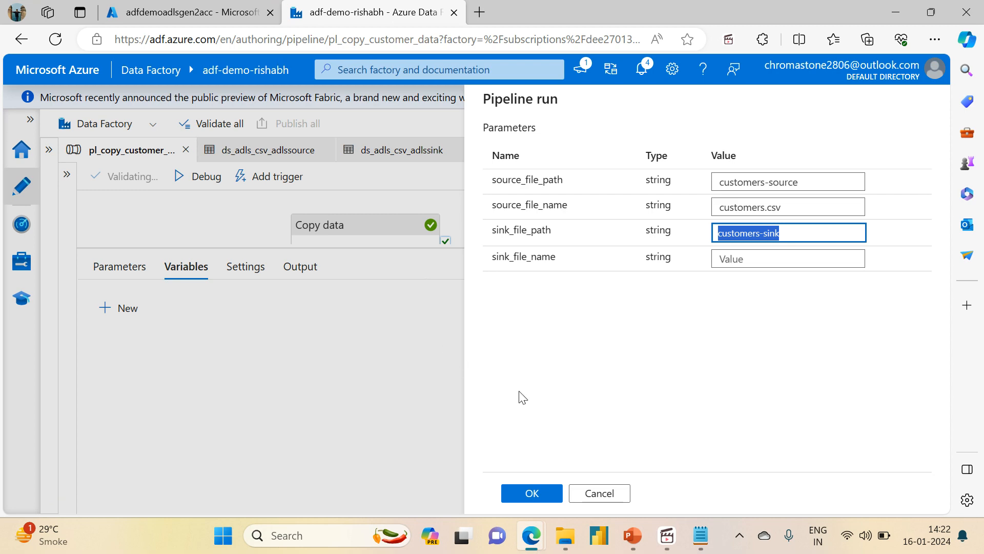
click(664, 543)
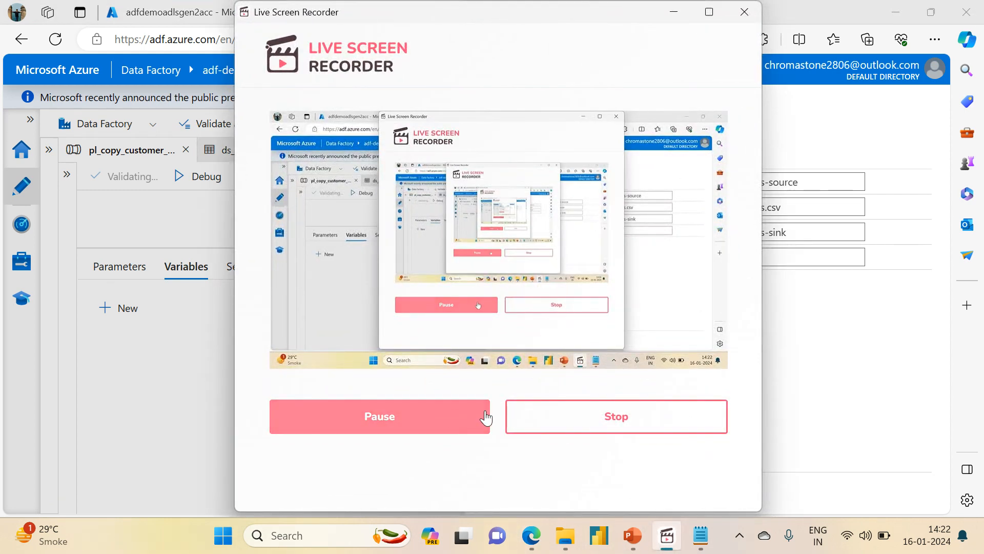